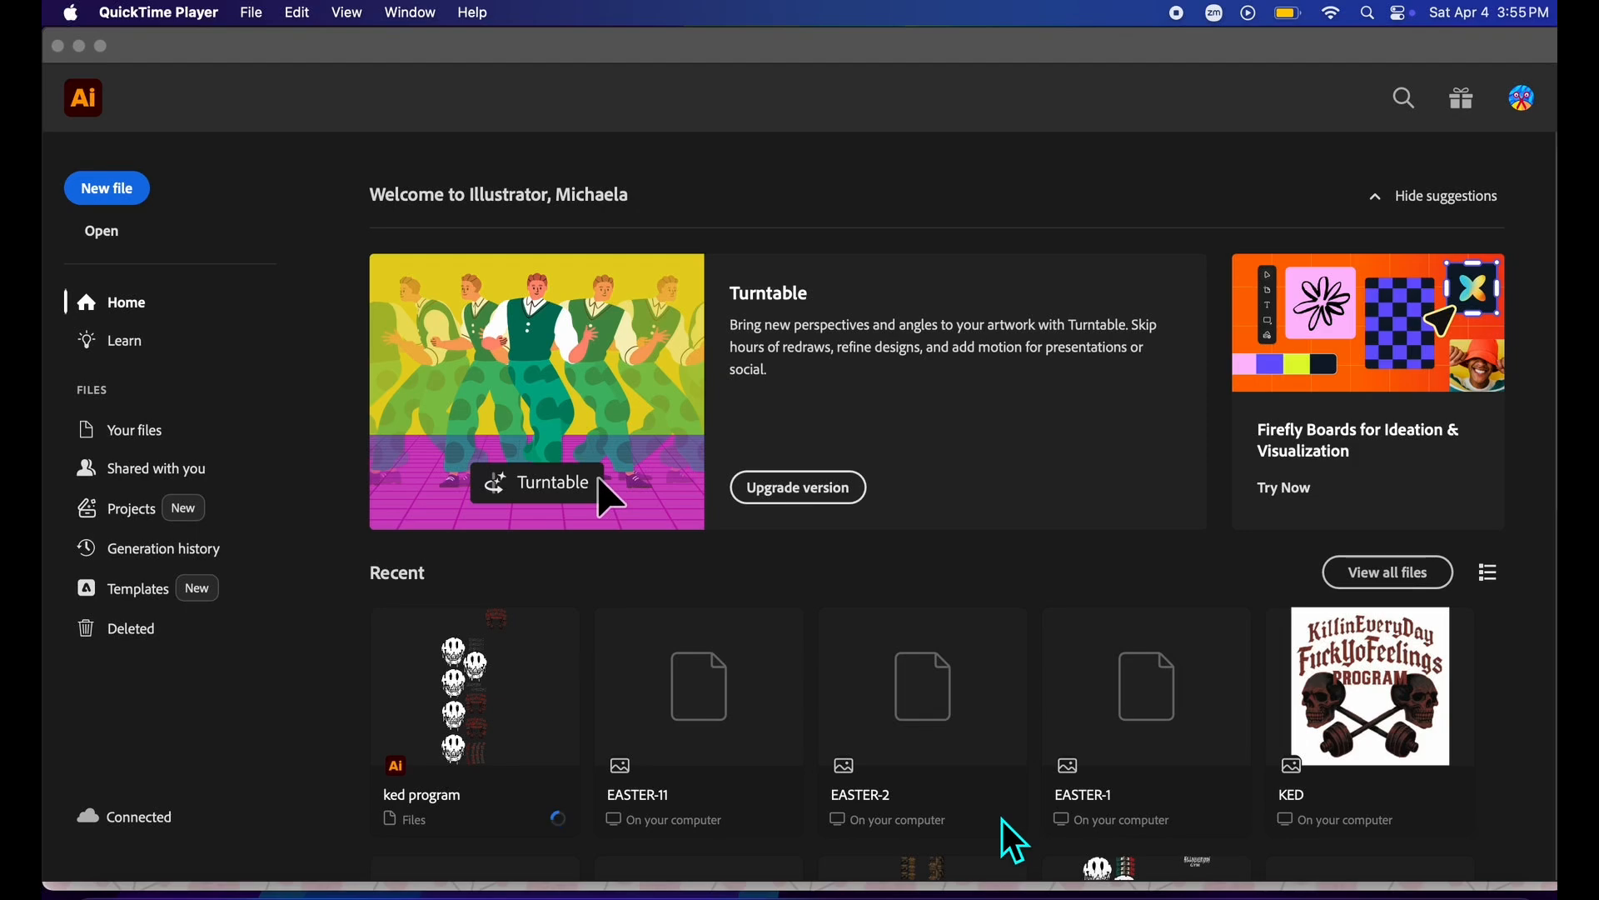
# Start a new document and set its size to 22 in wide by 24 in high.
pyautogui.click(131, 217)
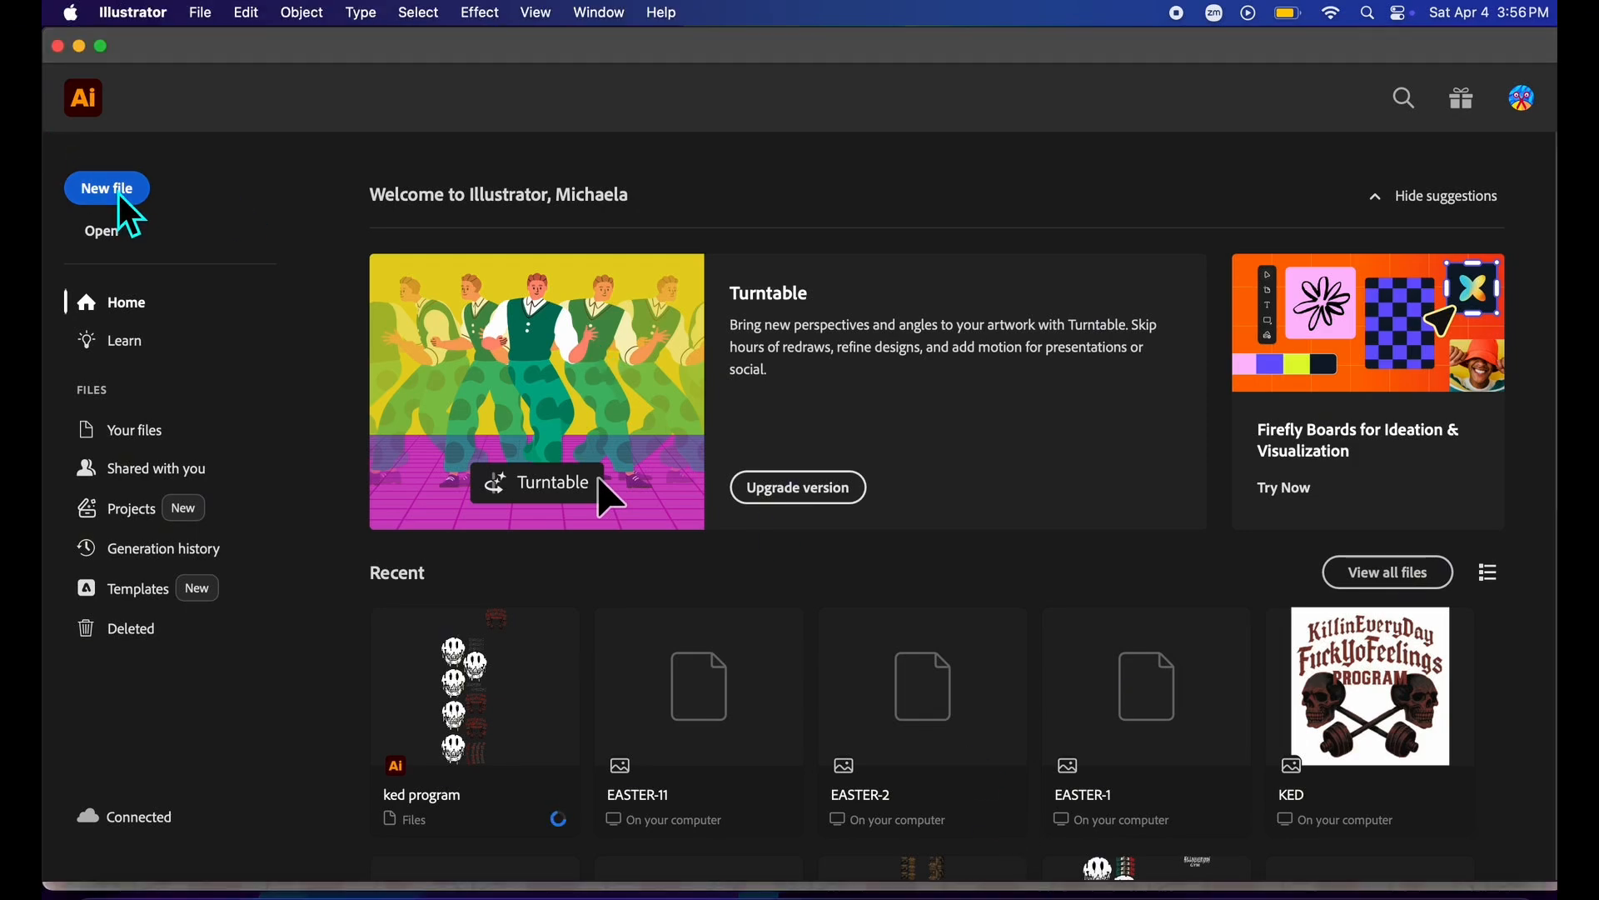
pyautogui.click(119, 193)
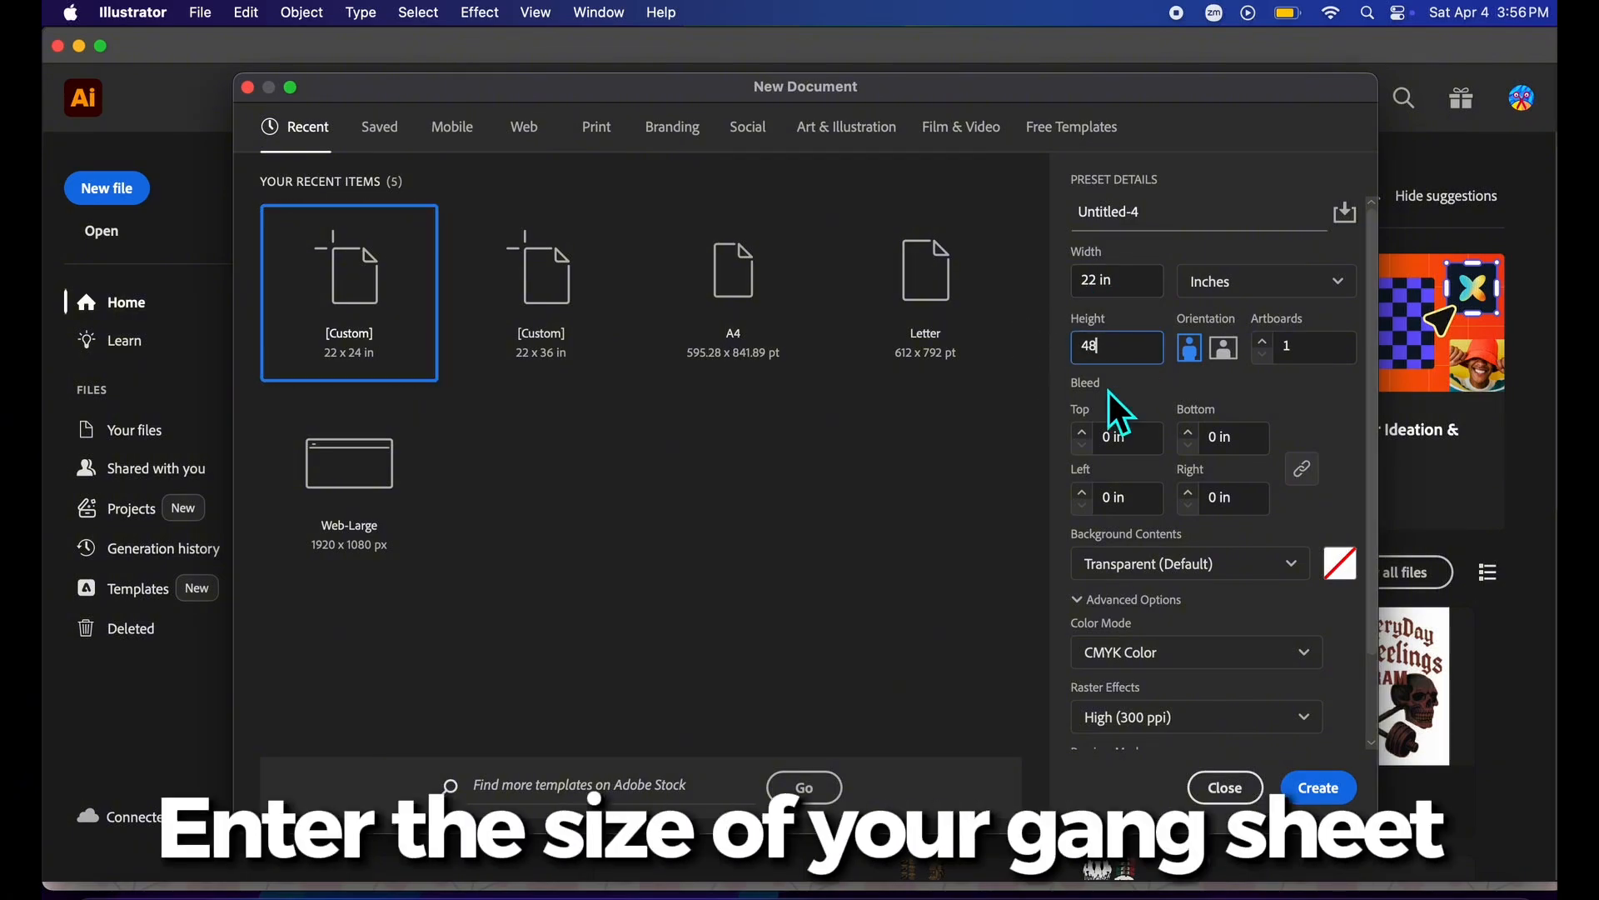
pyautogui.press('BackSpace')
pyautogui.press('BackSpace')
pyautogui.write('60')
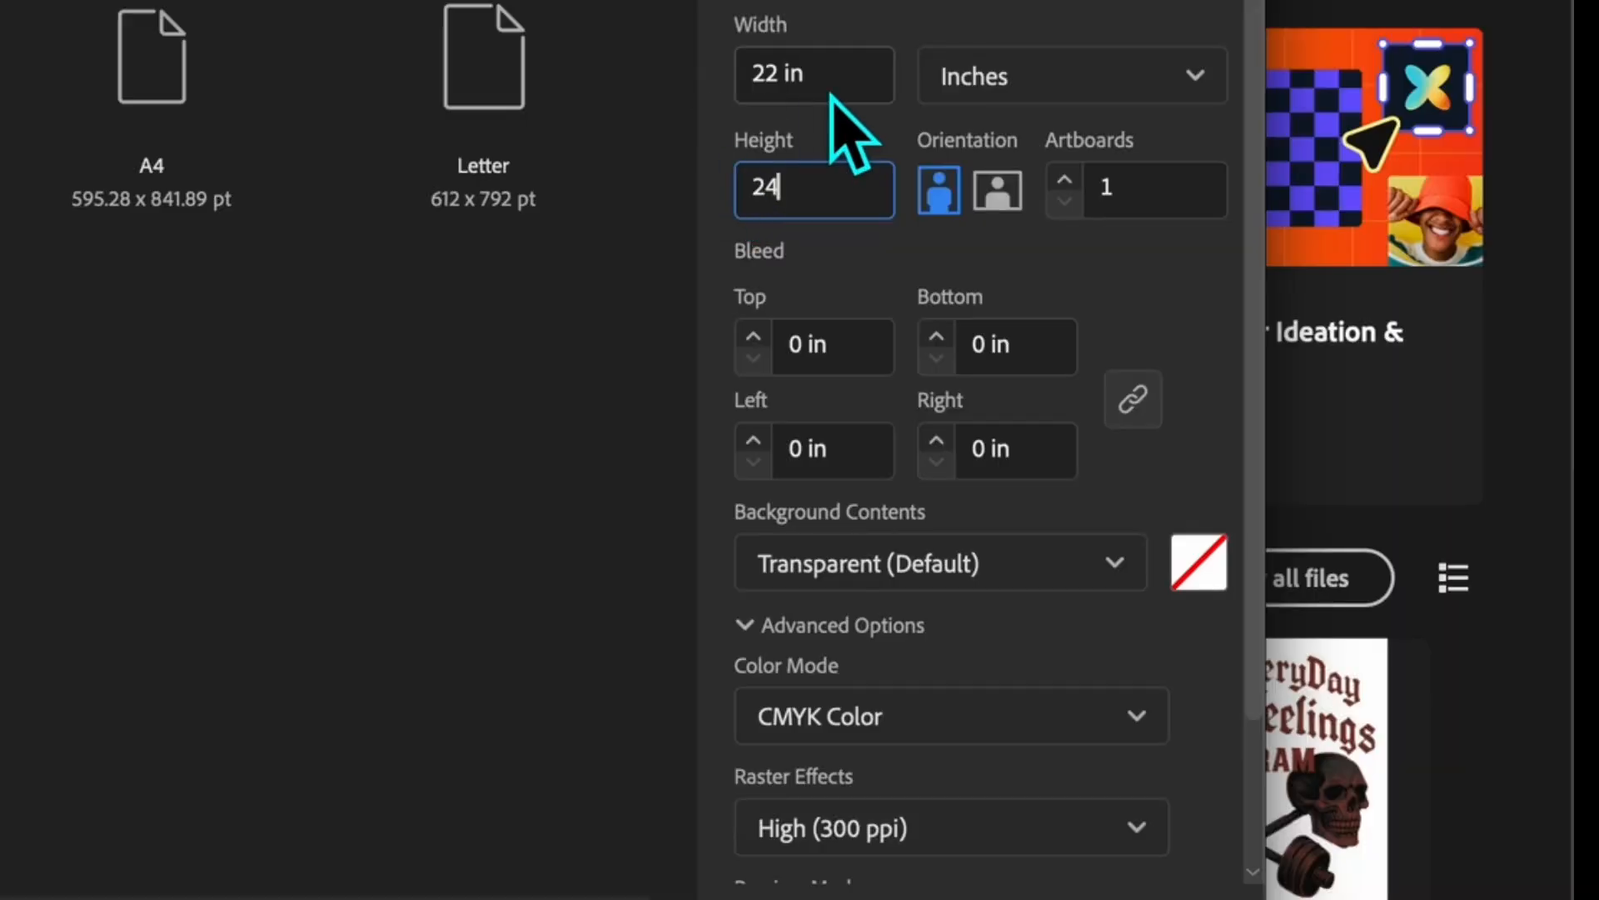
pyautogui.click(1125, 315)
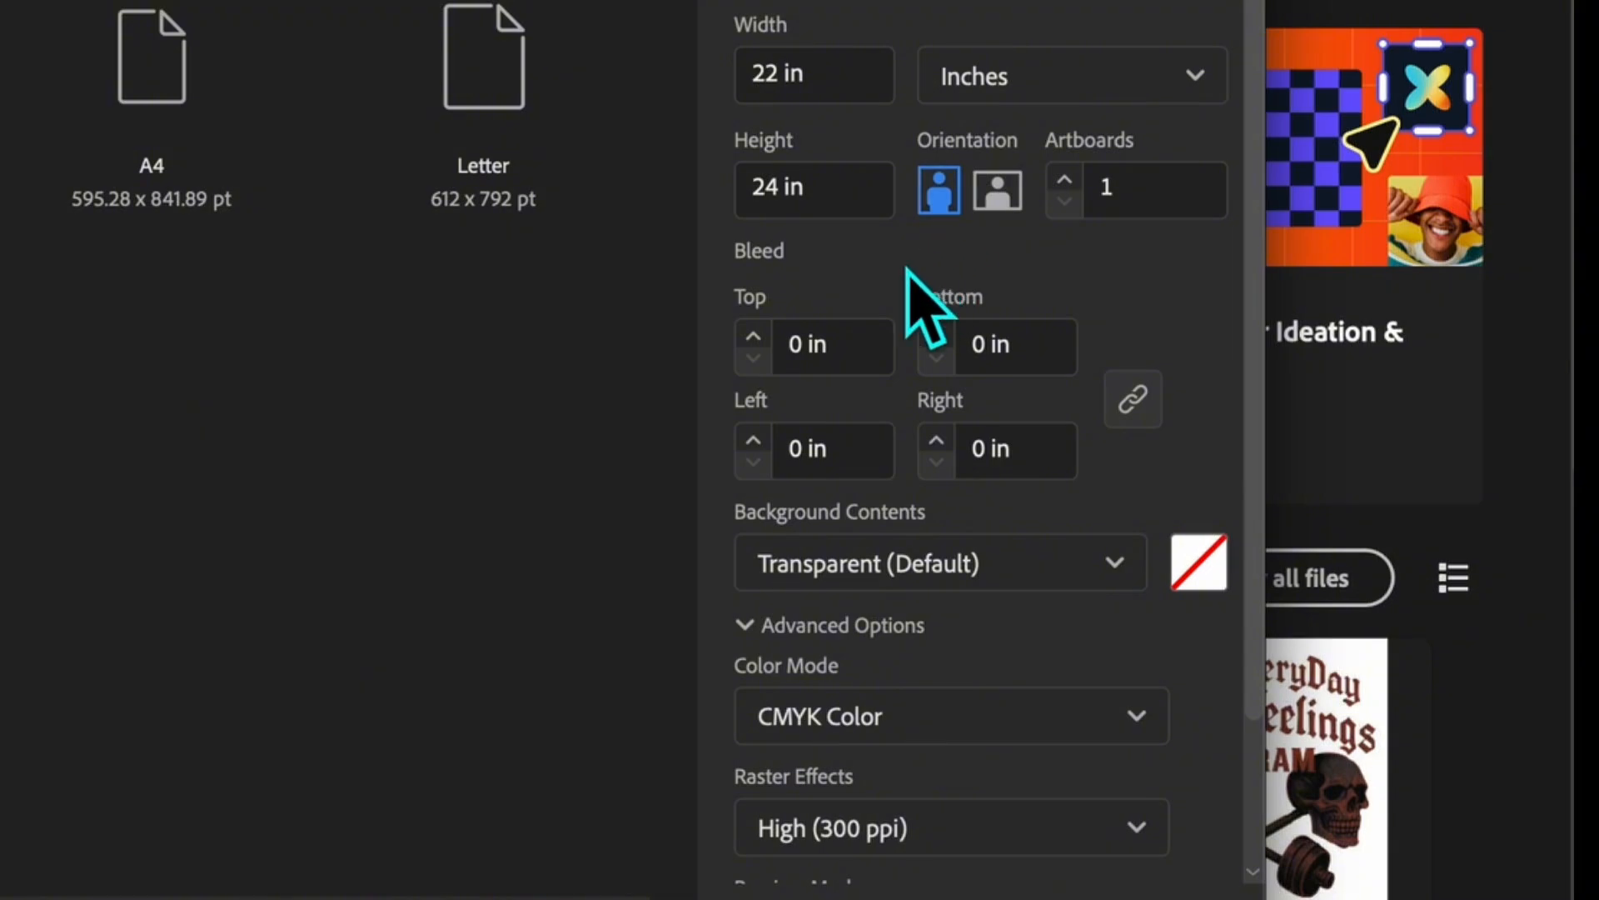
# Keep the background contents Transparent (Default) and the color mode CMYK Color.
pyautogui.click(987, 583)
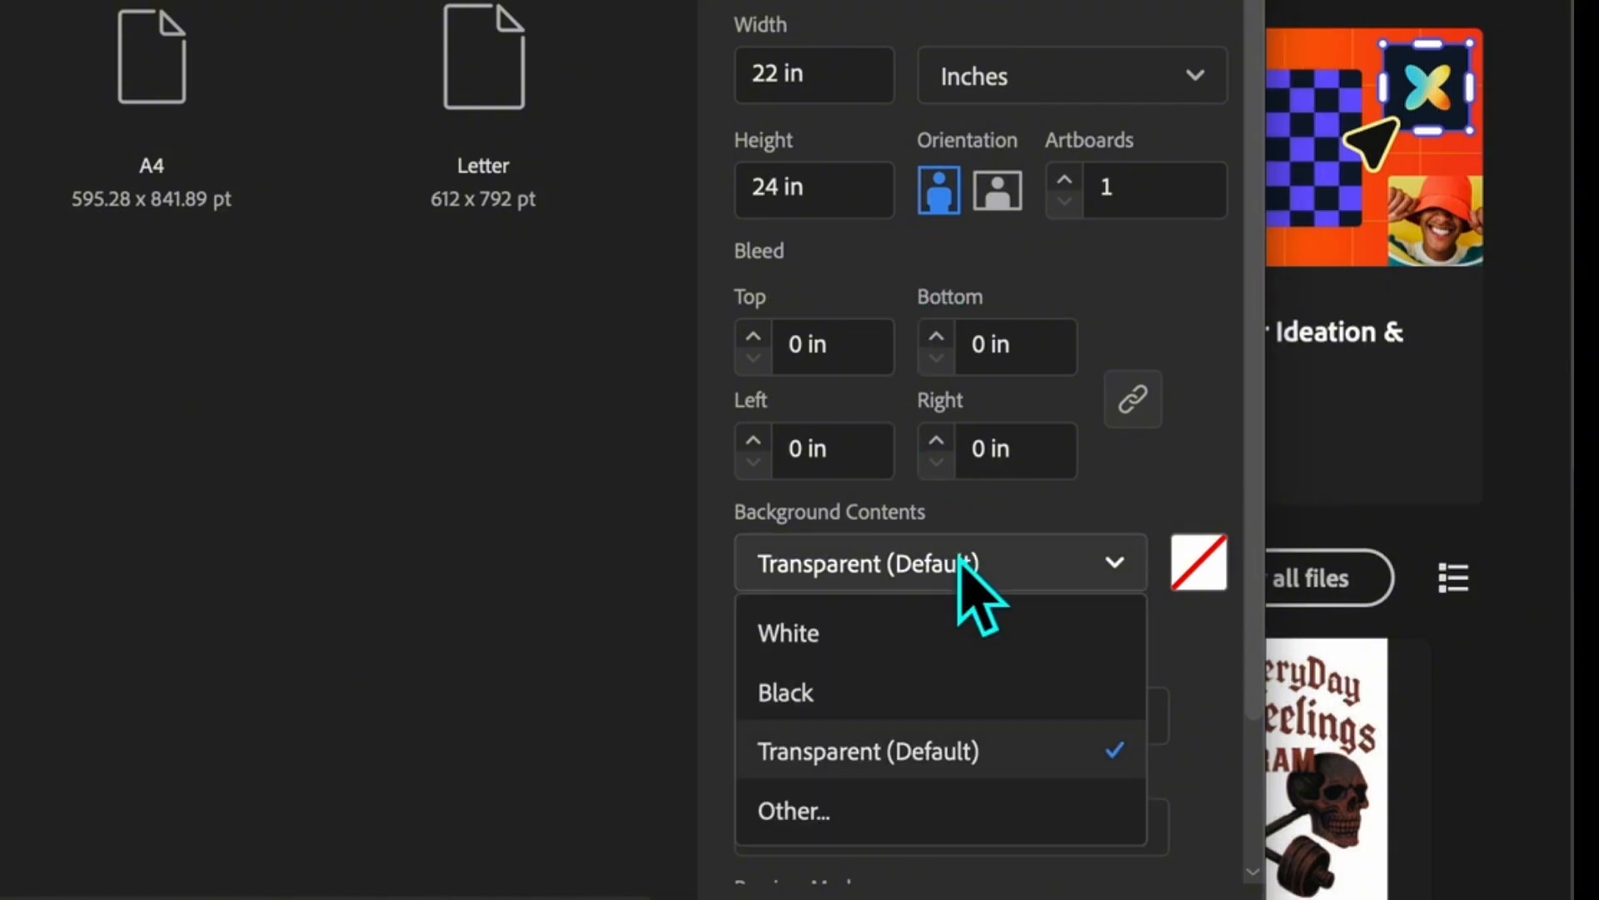
pyautogui.click(954, 750)
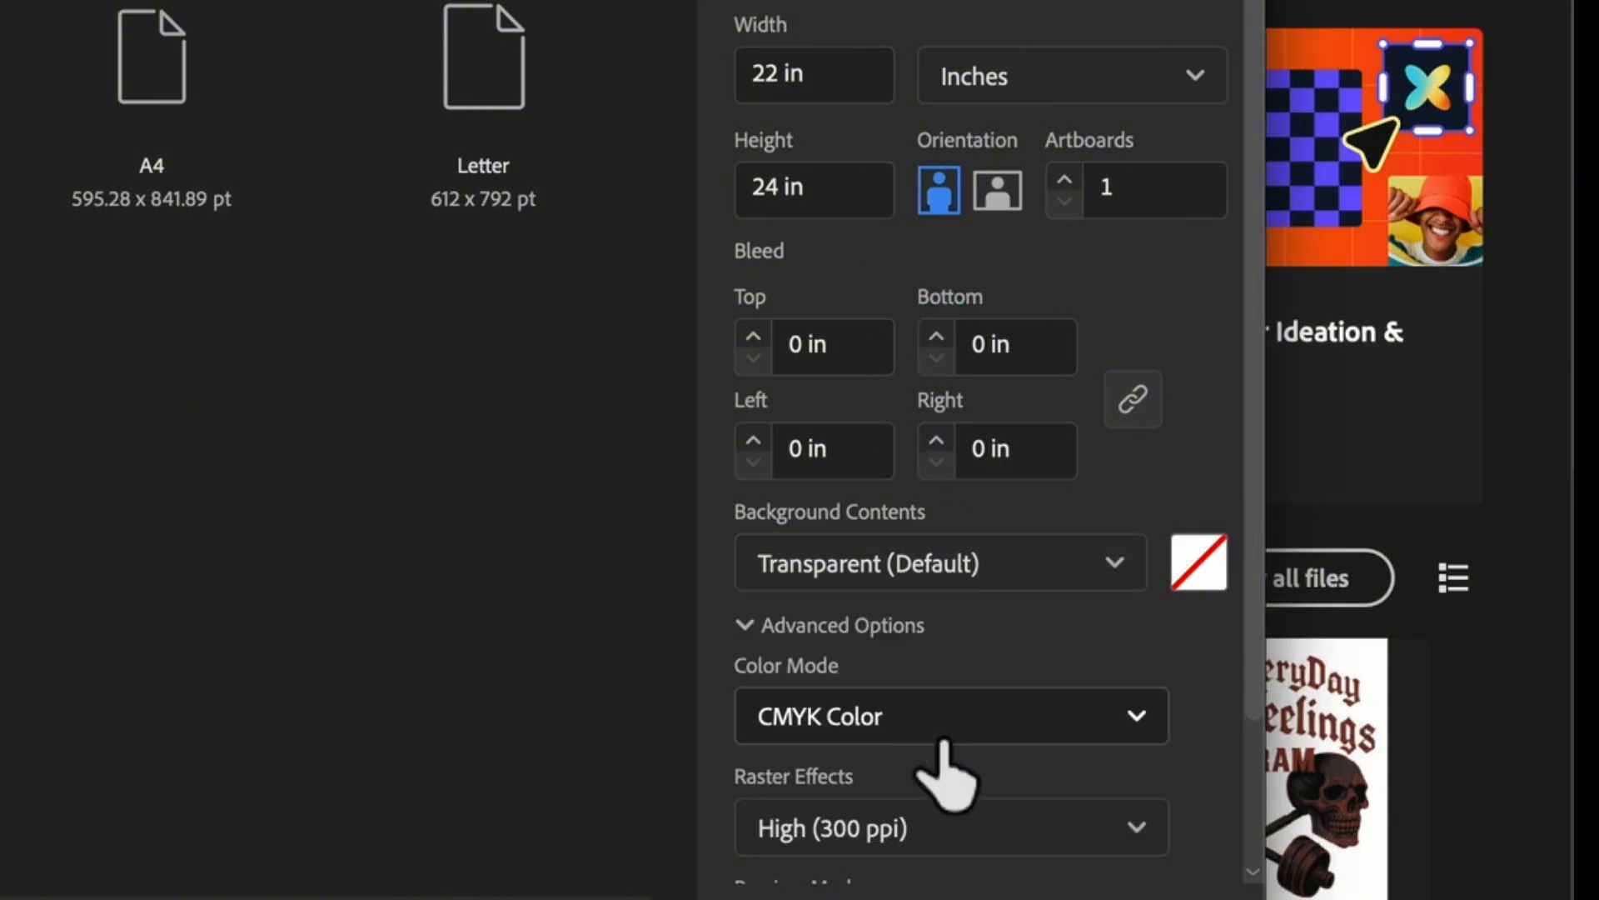
pyautogui.click(937, 723)
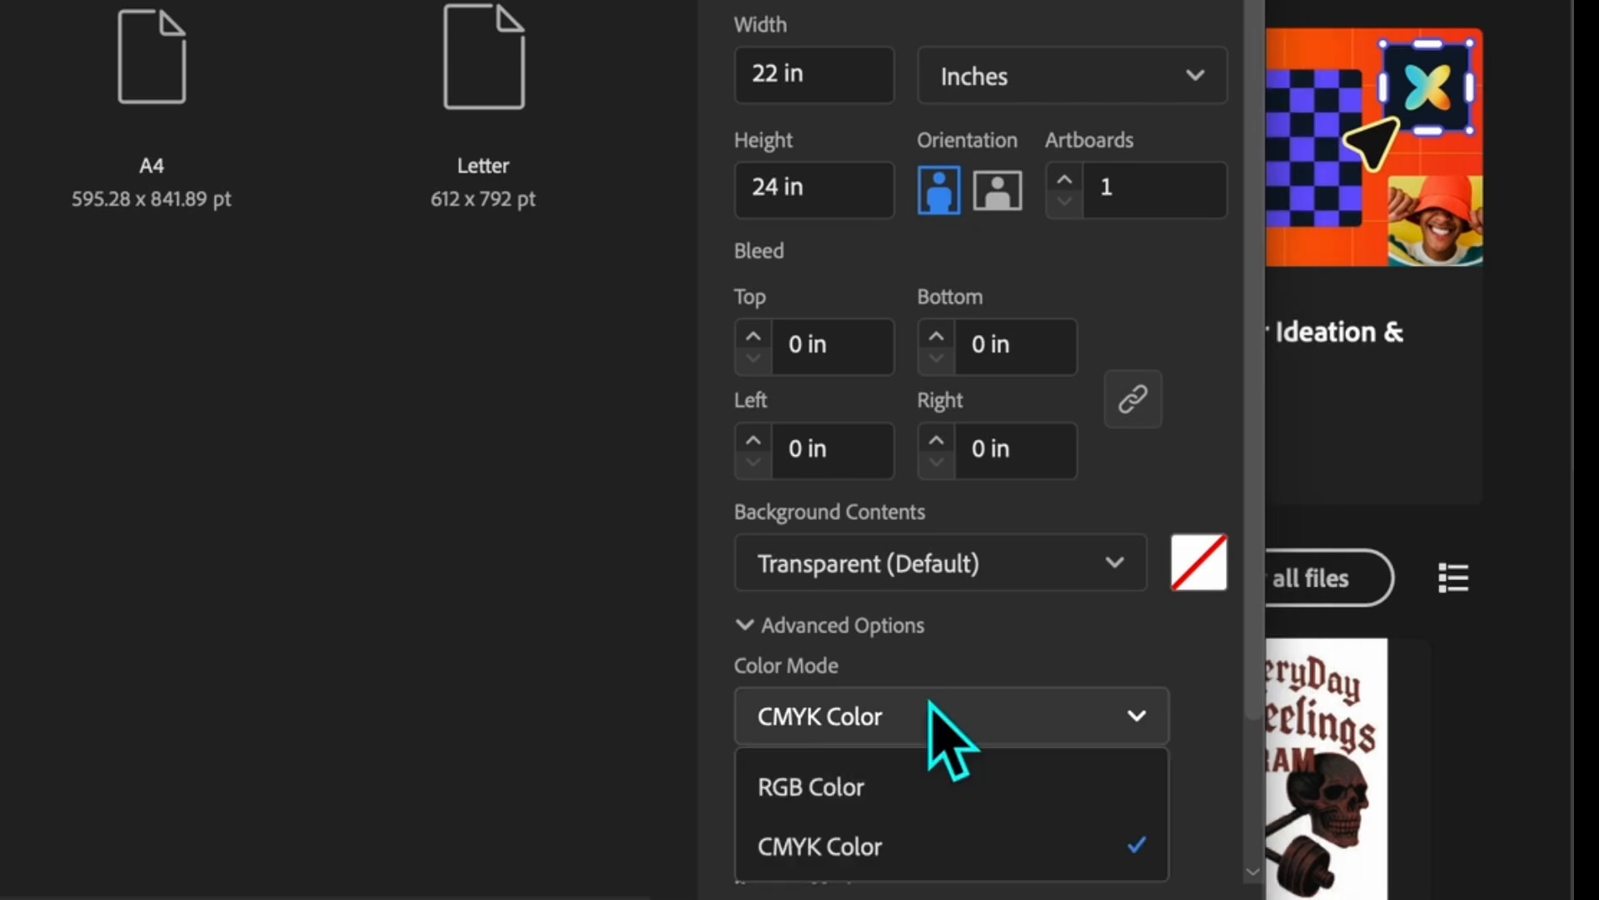
pyautogui.click(867, 842)
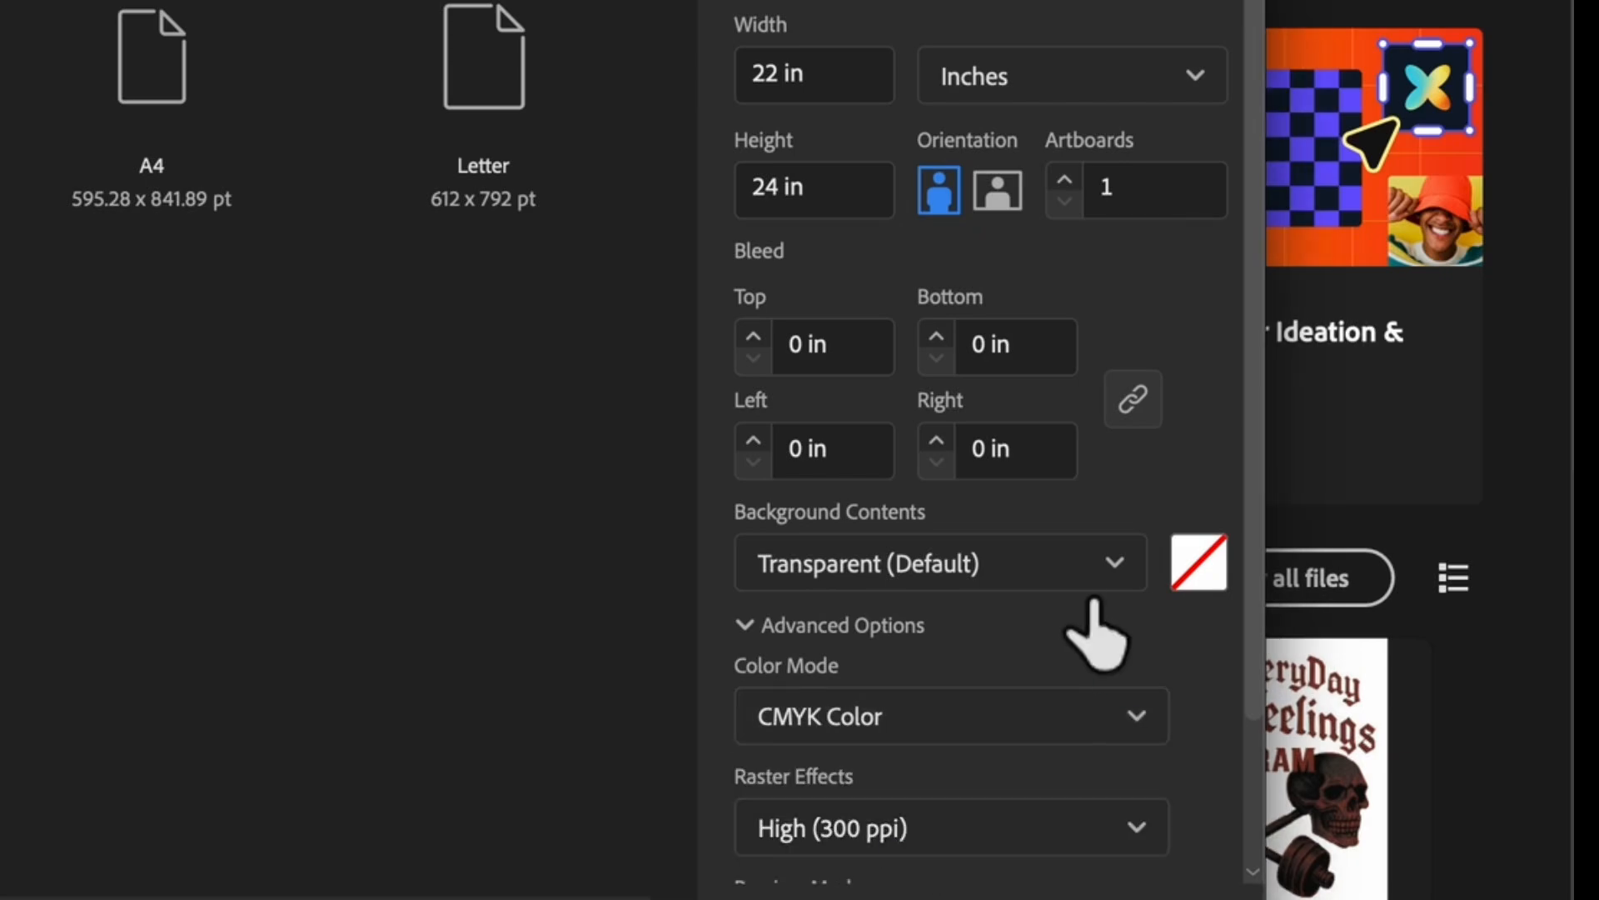
# Keep raster effects at High (300 ppi) and the preview mode at Default.
pyautogui.scroll(-2, 1087, 725)
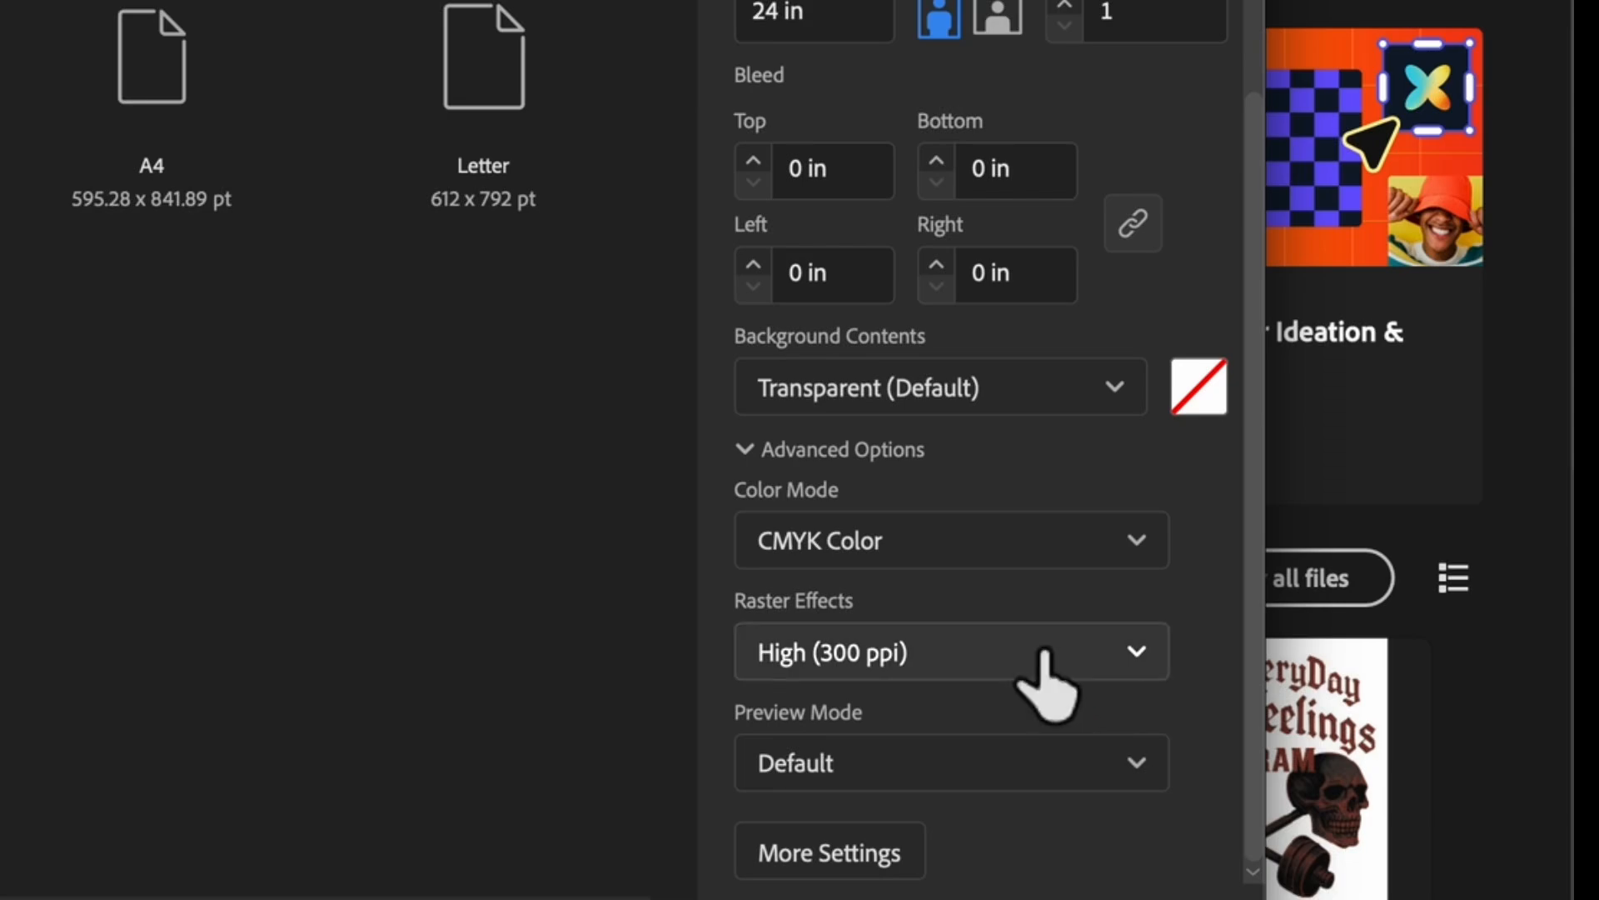
pyautogui.click(1041, 663)
pyautogui.click(901, 721)
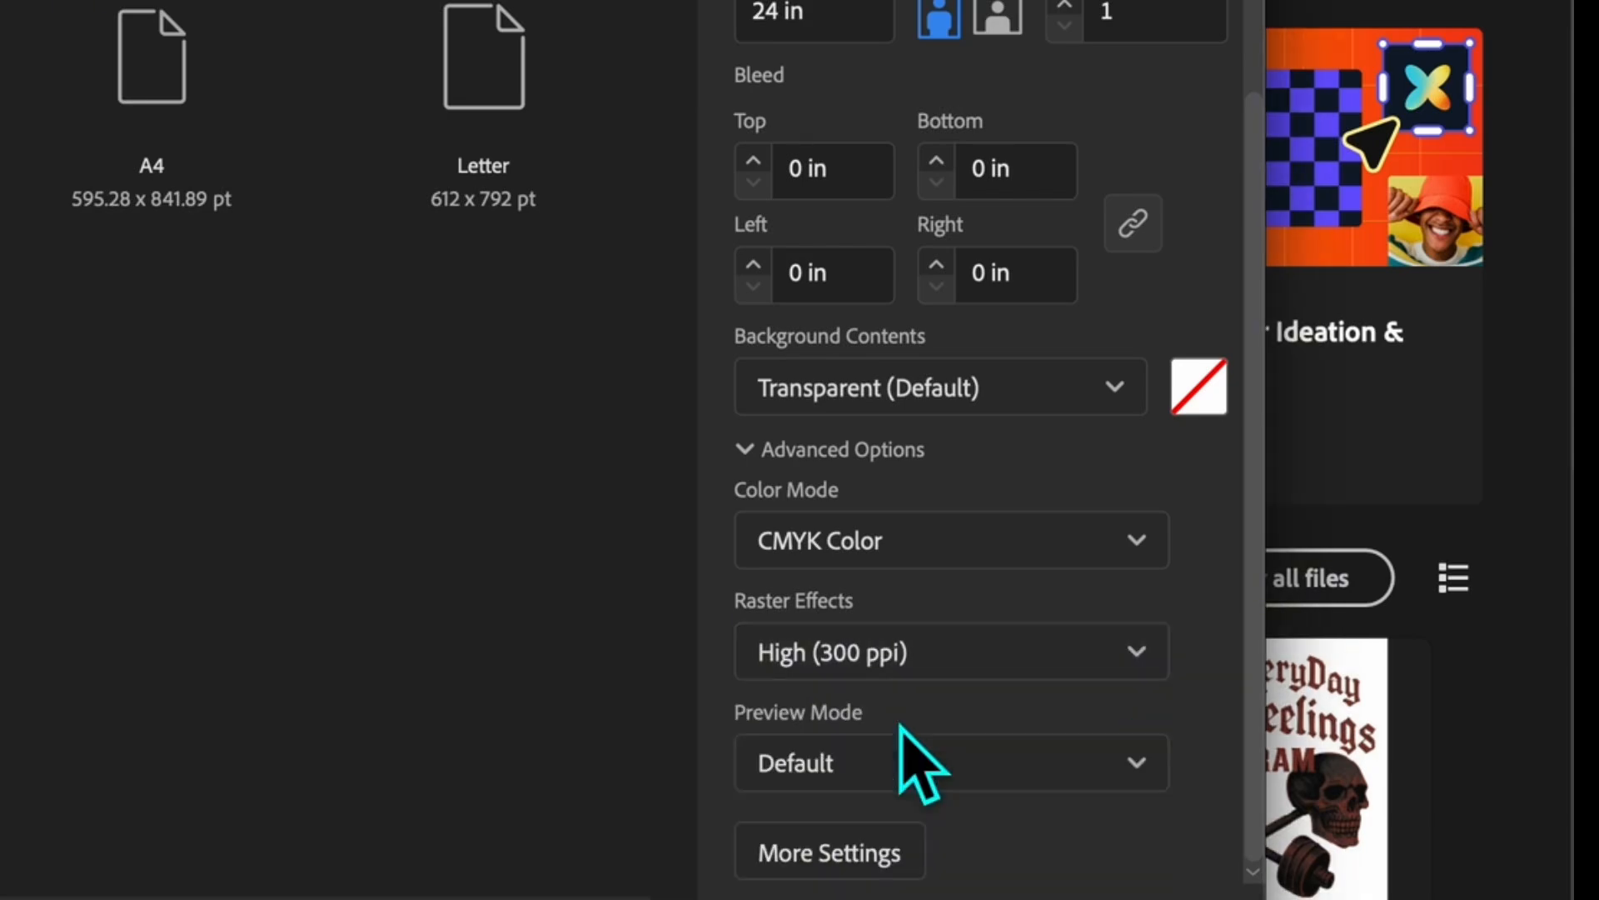
pyautogui.click(988, 754)
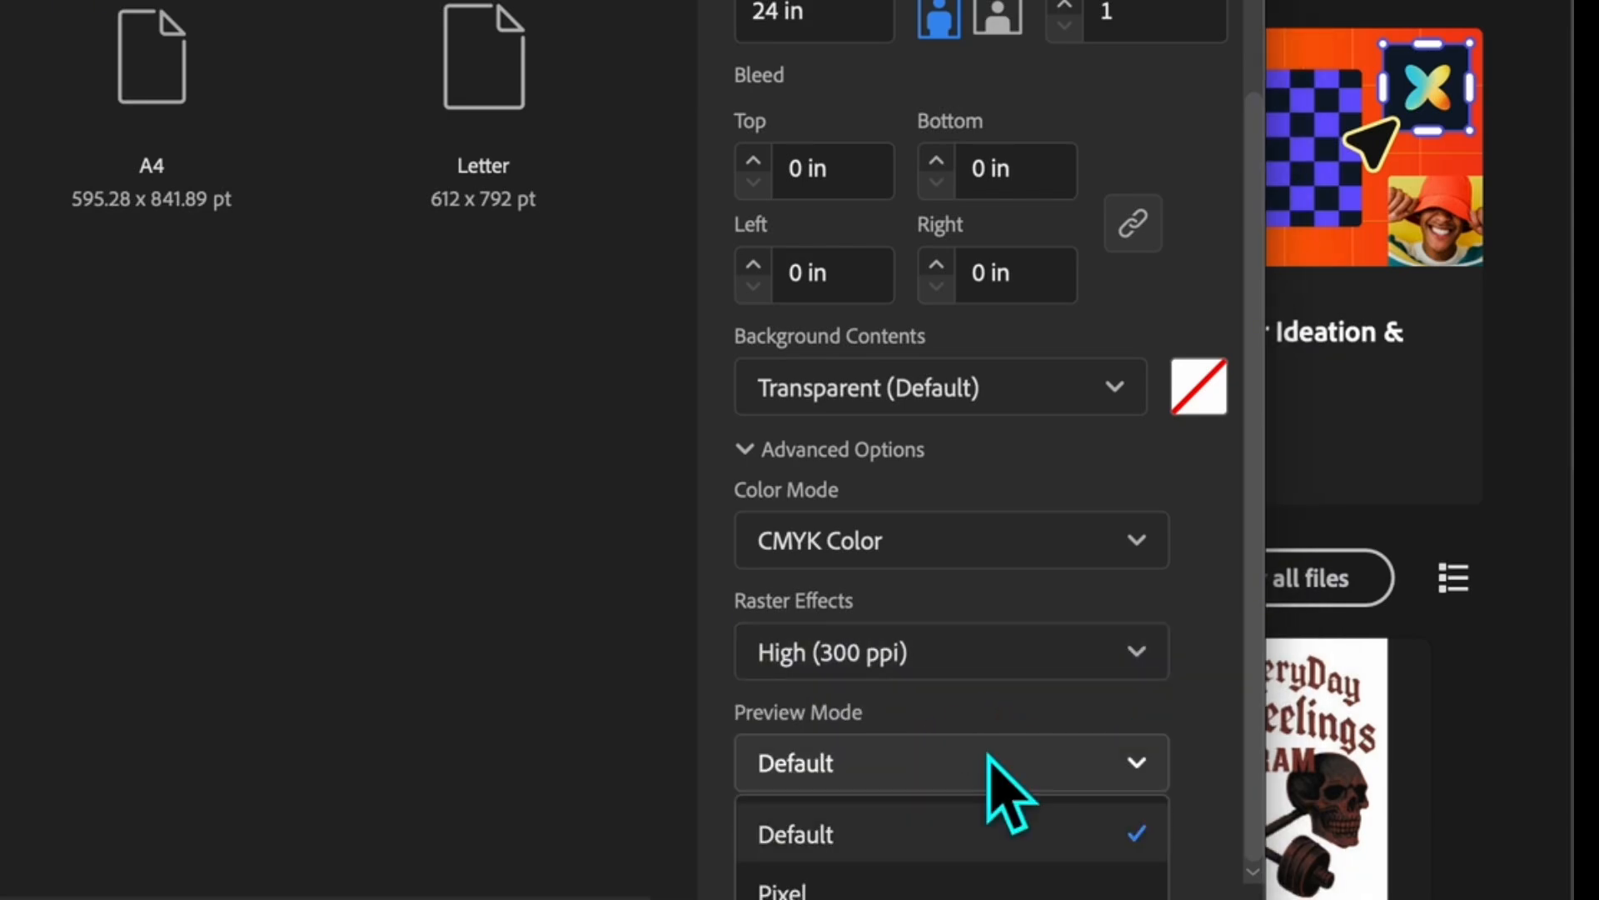
pyautogui.click(933, 831)
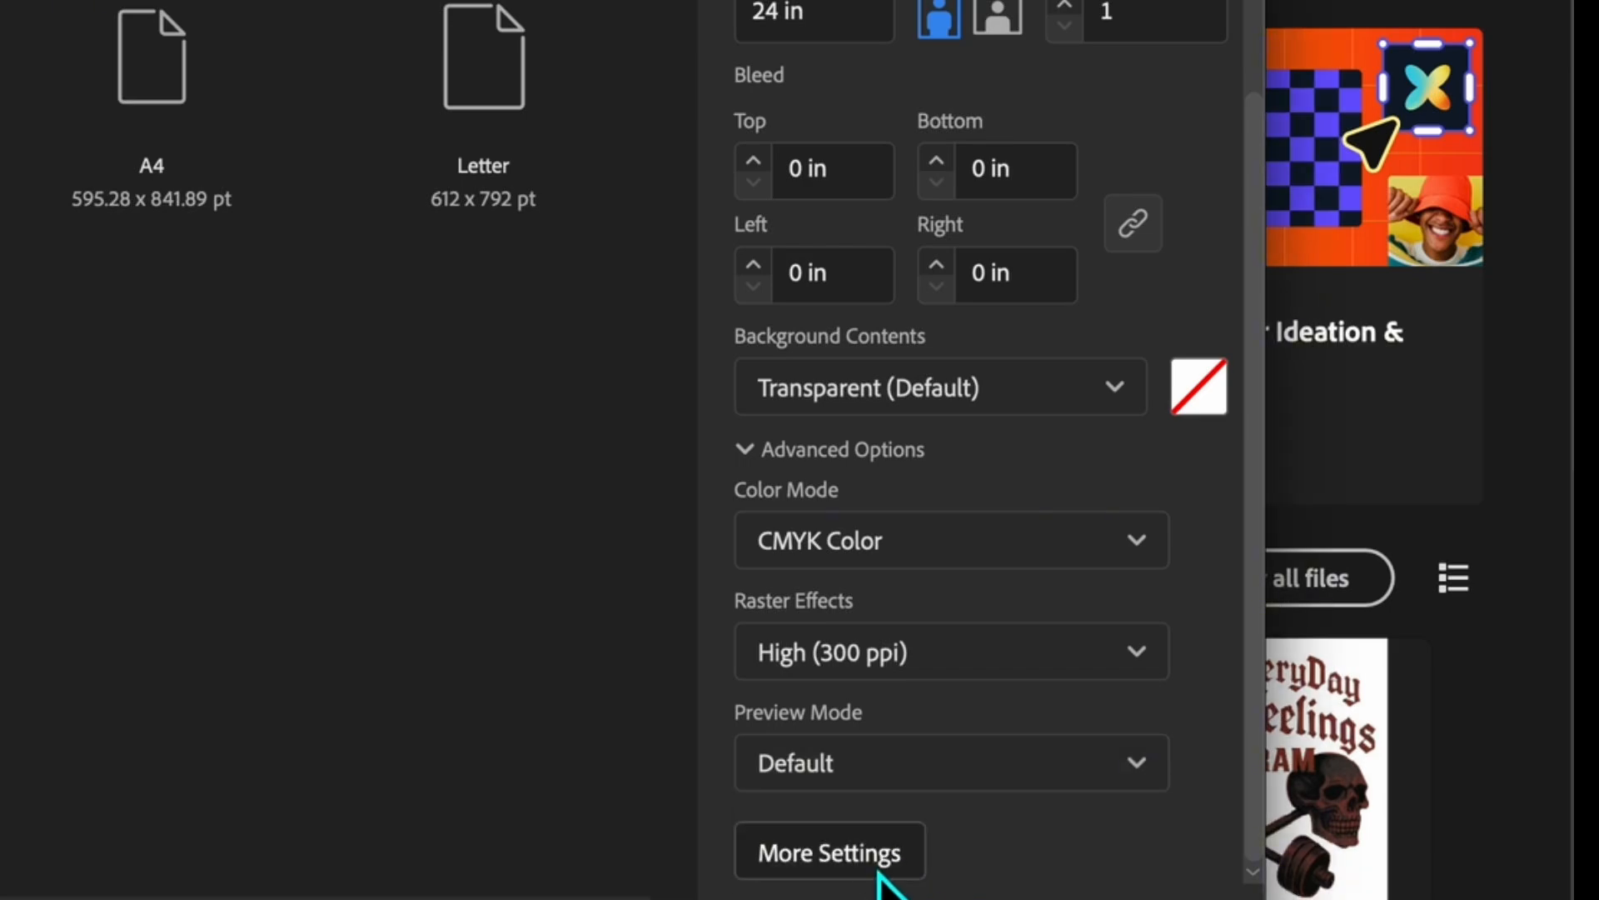
# Keep the units as Inches and create the document.
pyautogui.scroll(3, 933, 533)
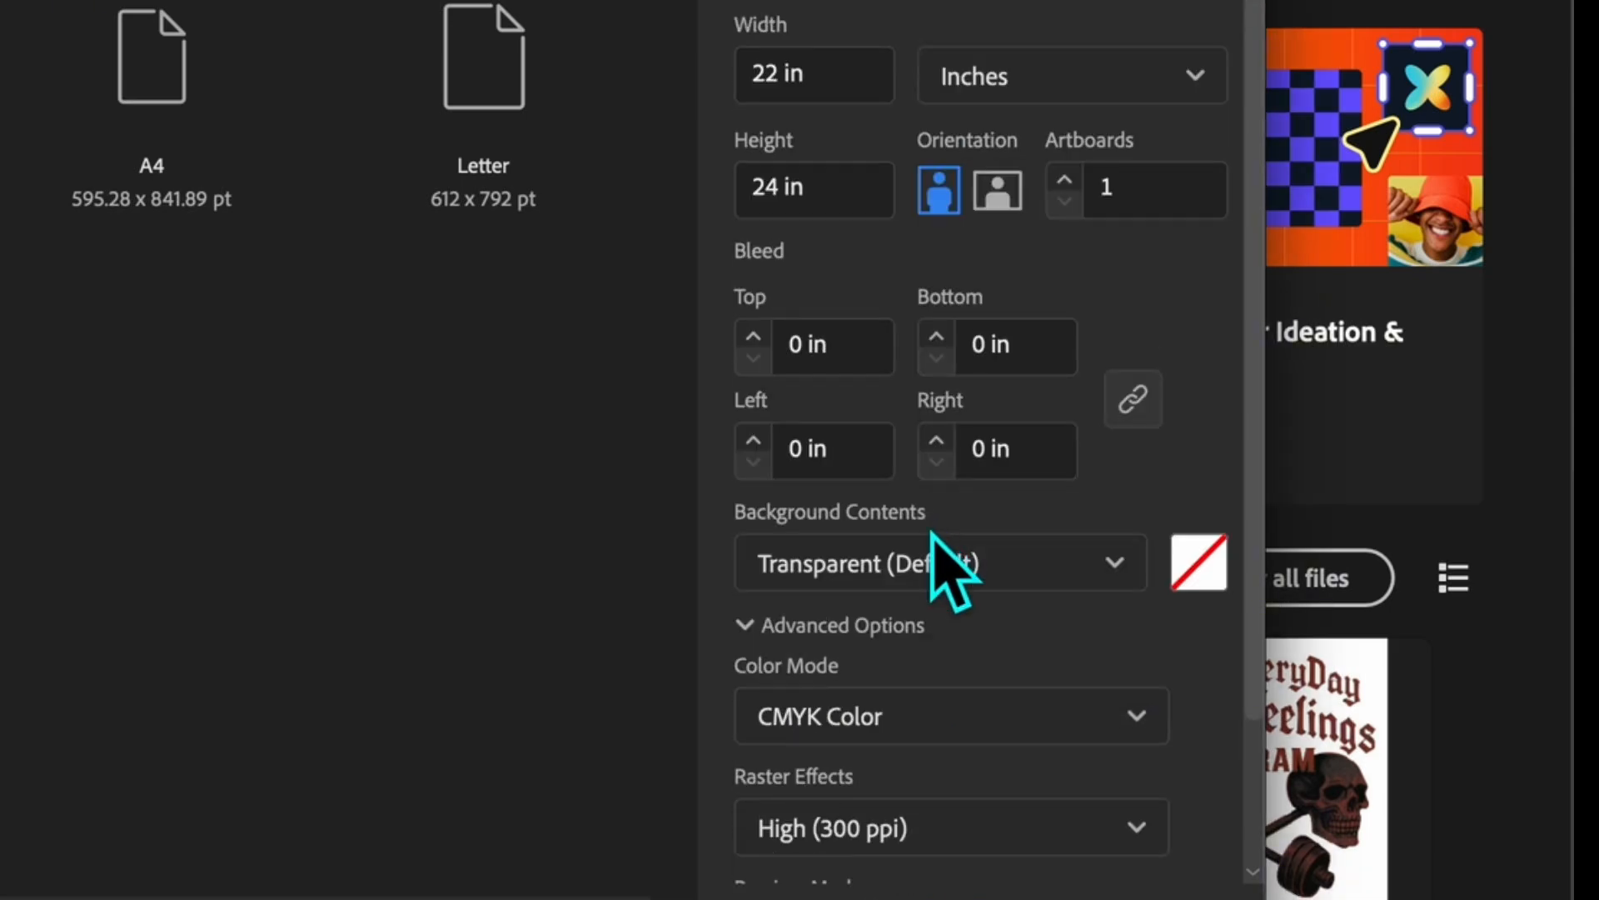
pyautogui.click(987, 79)
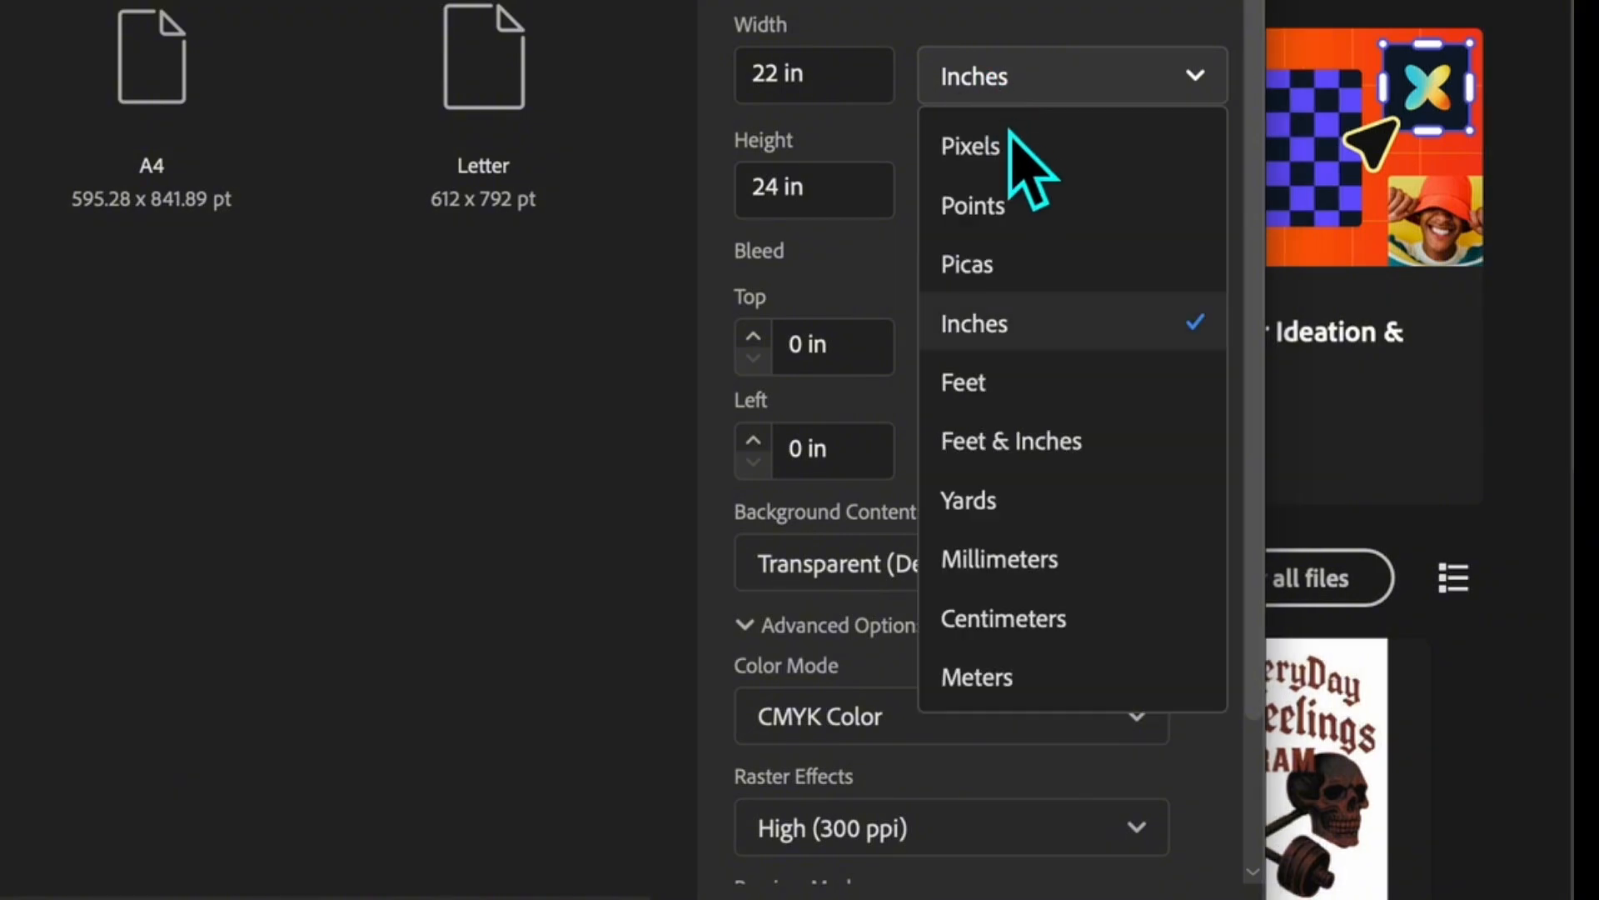
pyautogui.click(990, 333)
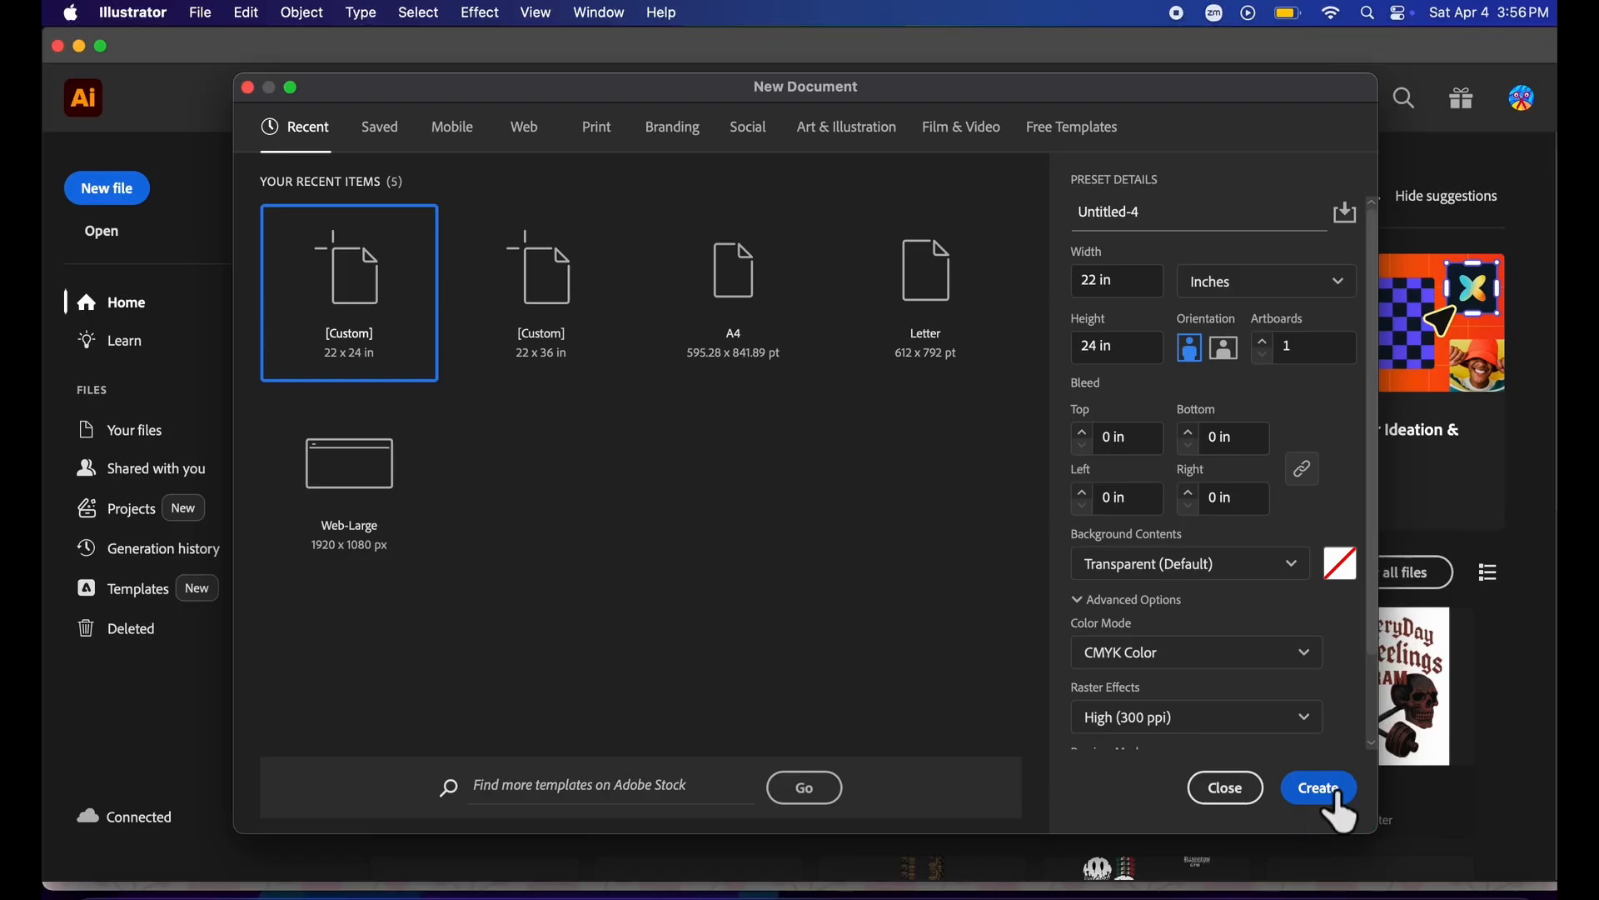
pyautogui.click(1333, 793)
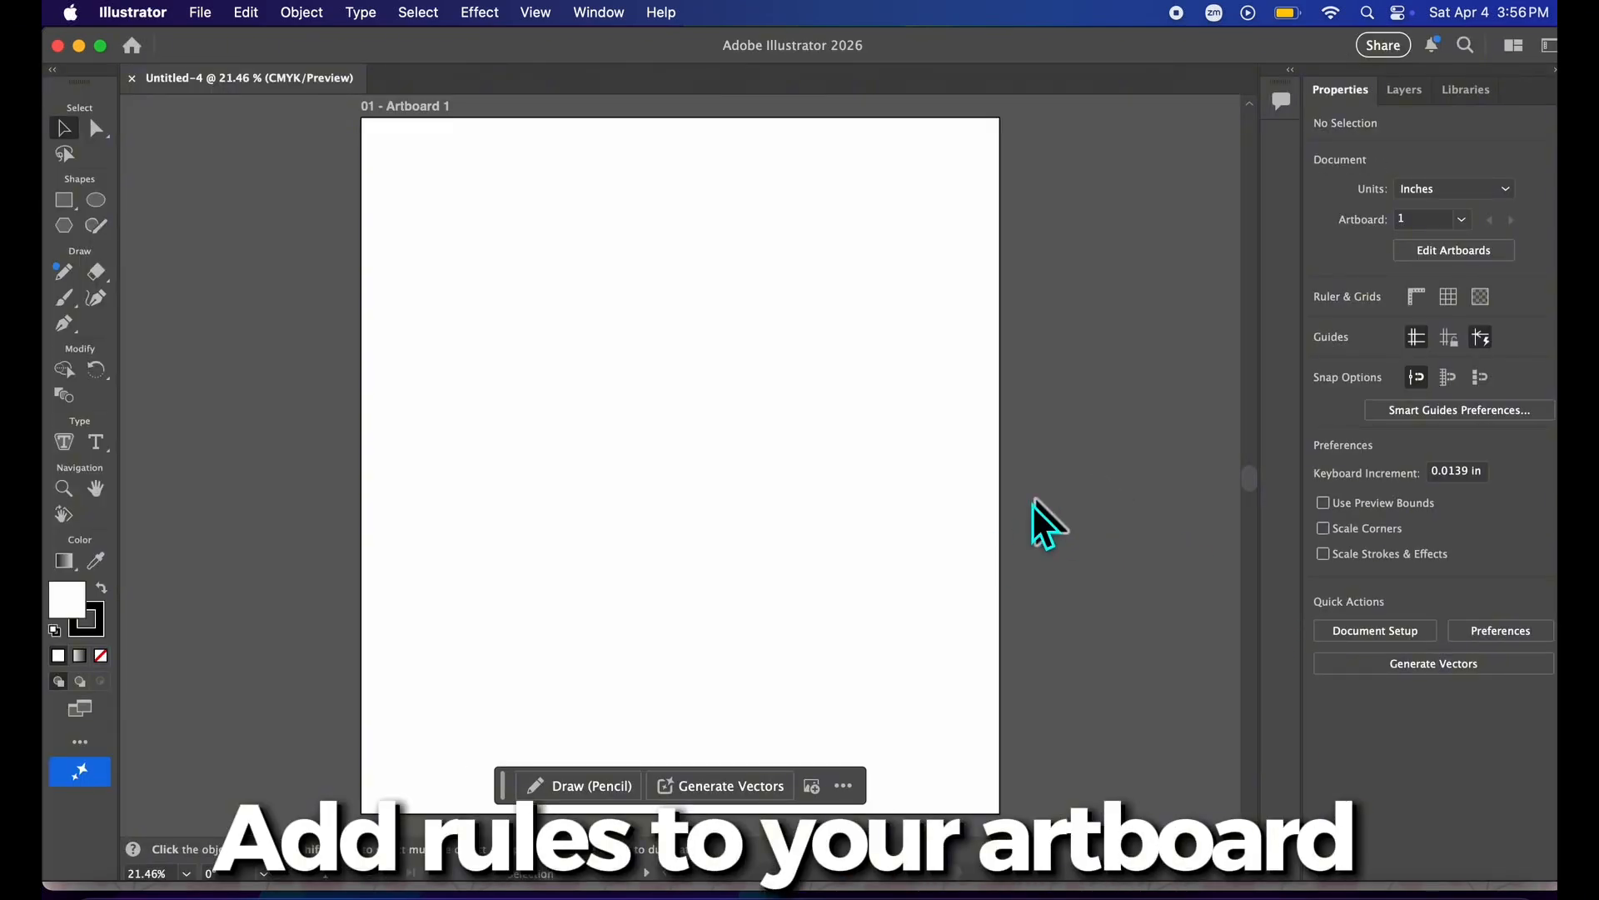
# Show the rulers around the artboard.
pyautogui.click(537, 12)
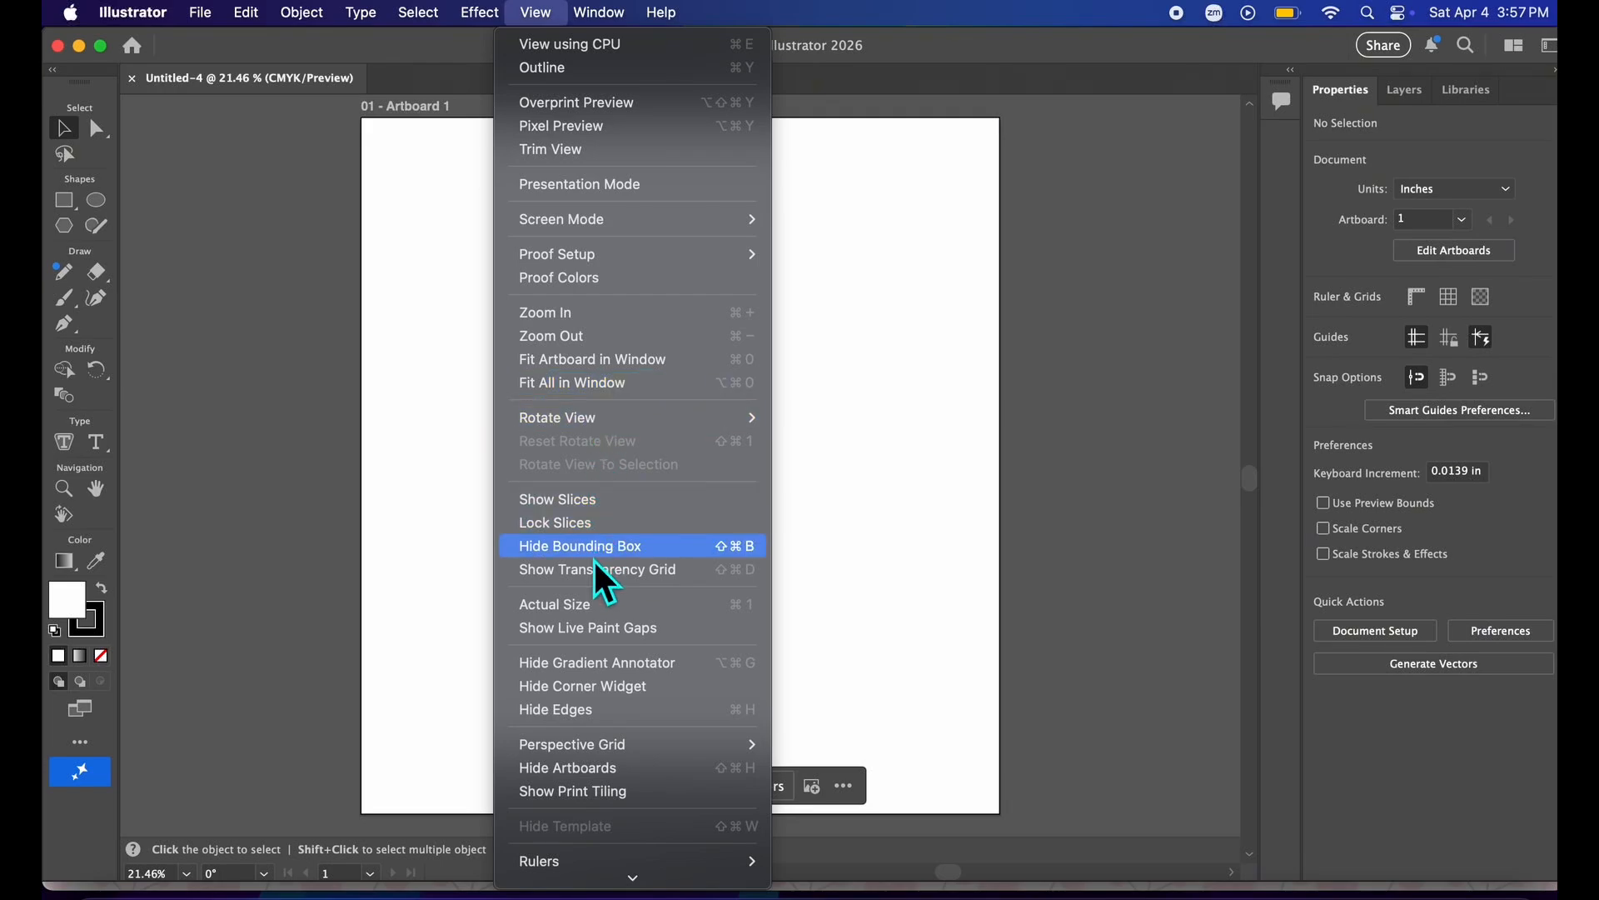
pyautogui.moveTo(605, 861)
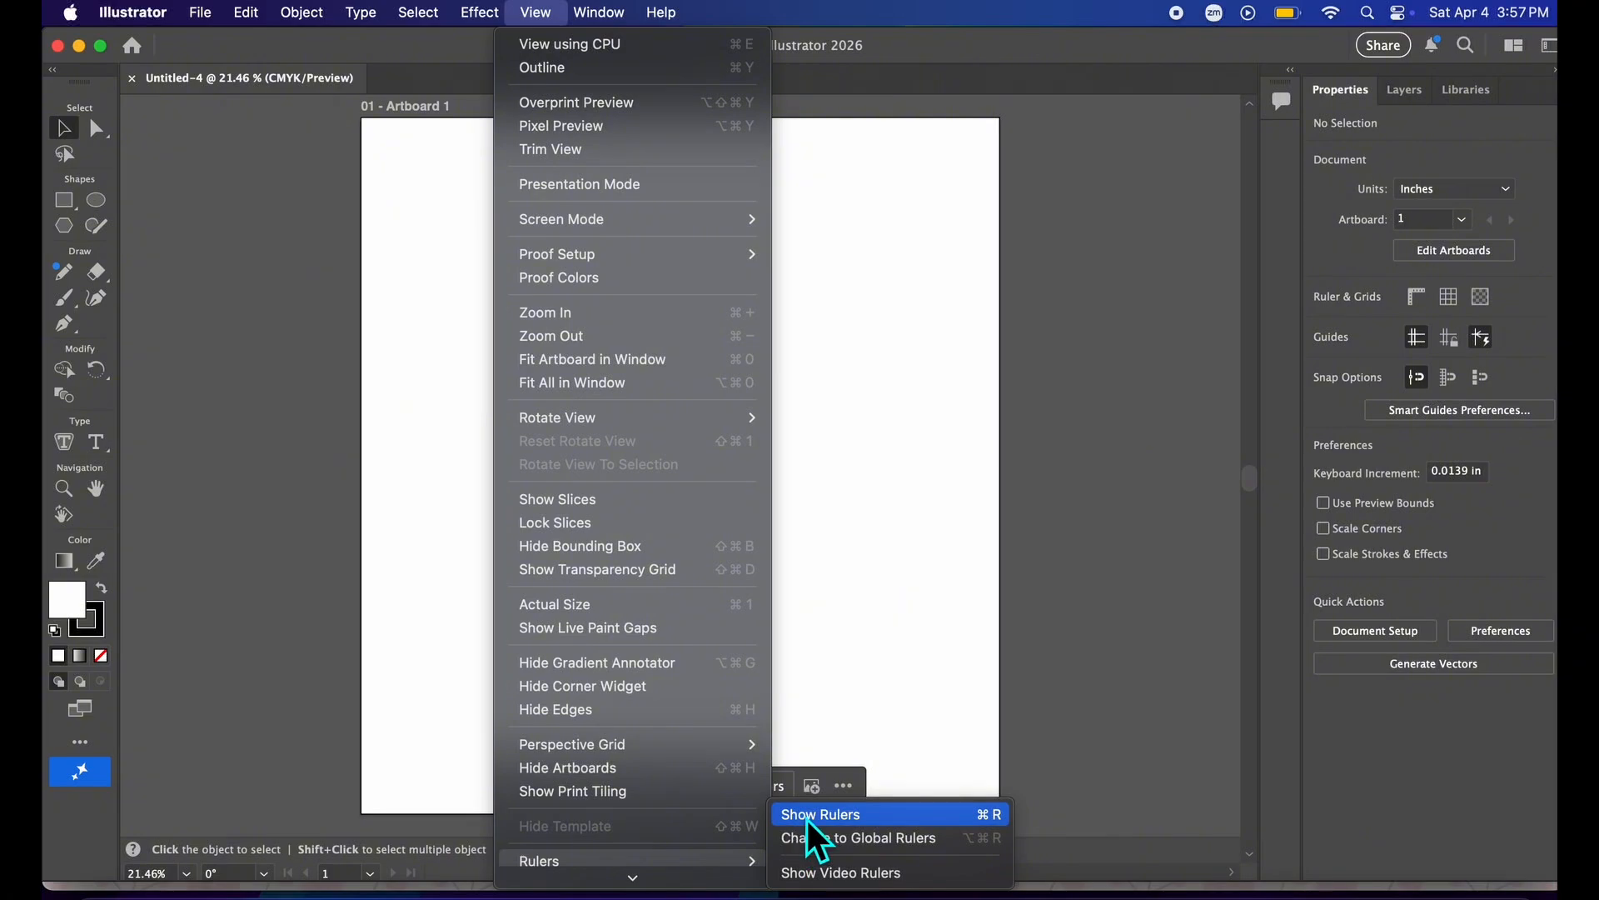
pyautogui.click(806, 816)
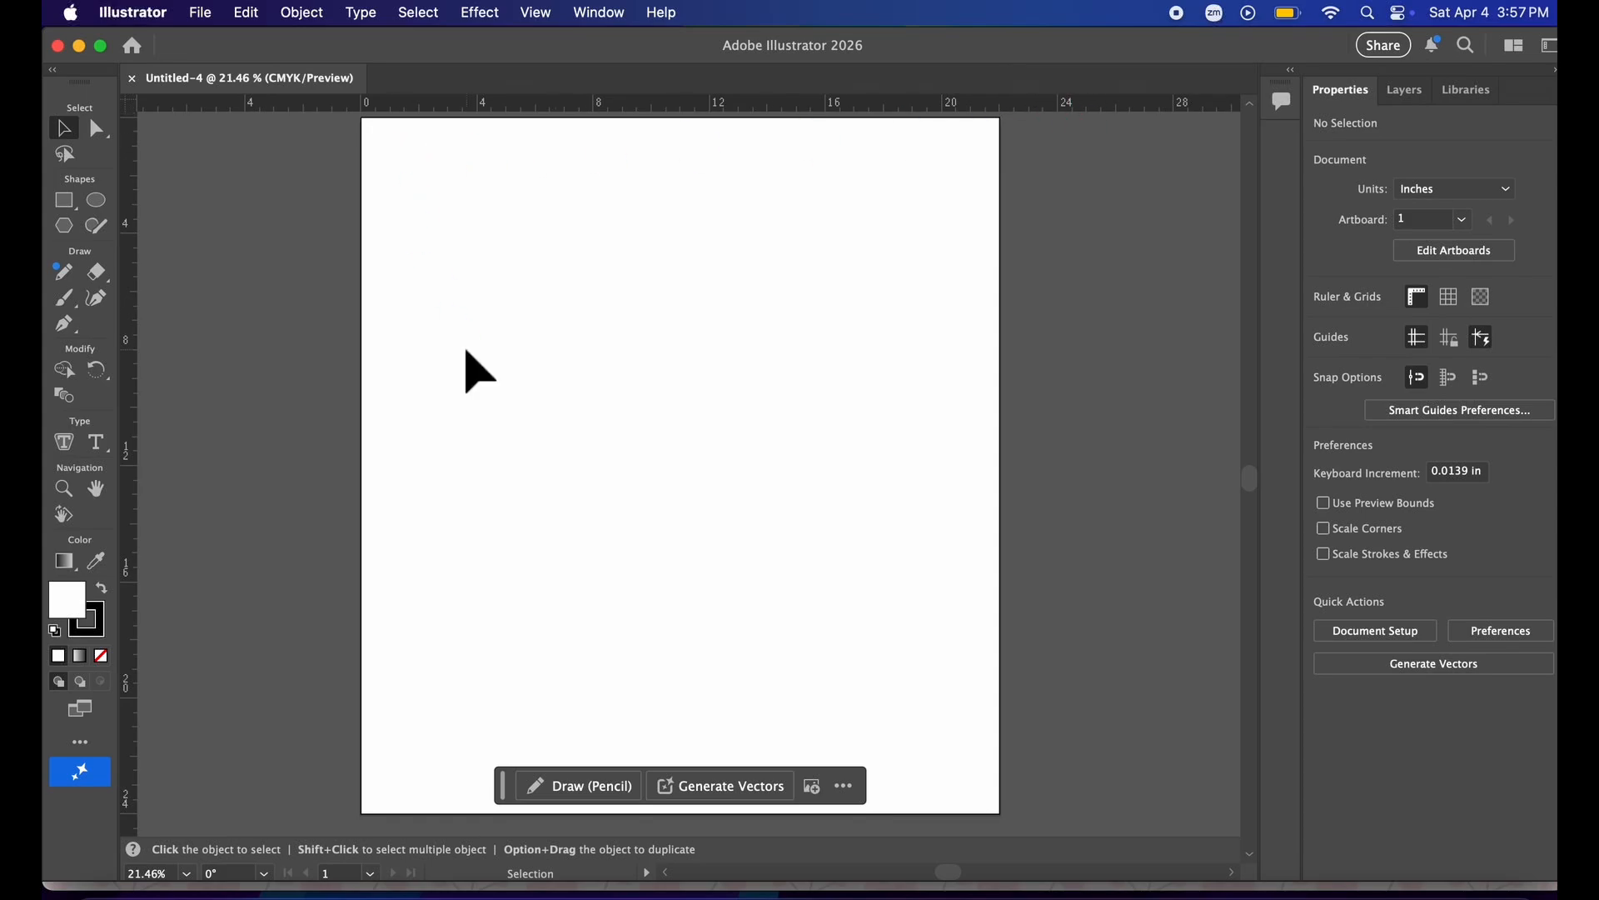
# Open all five PNG images from the Easter4 folder in Downloads.
pyautogui.click(210, 23)
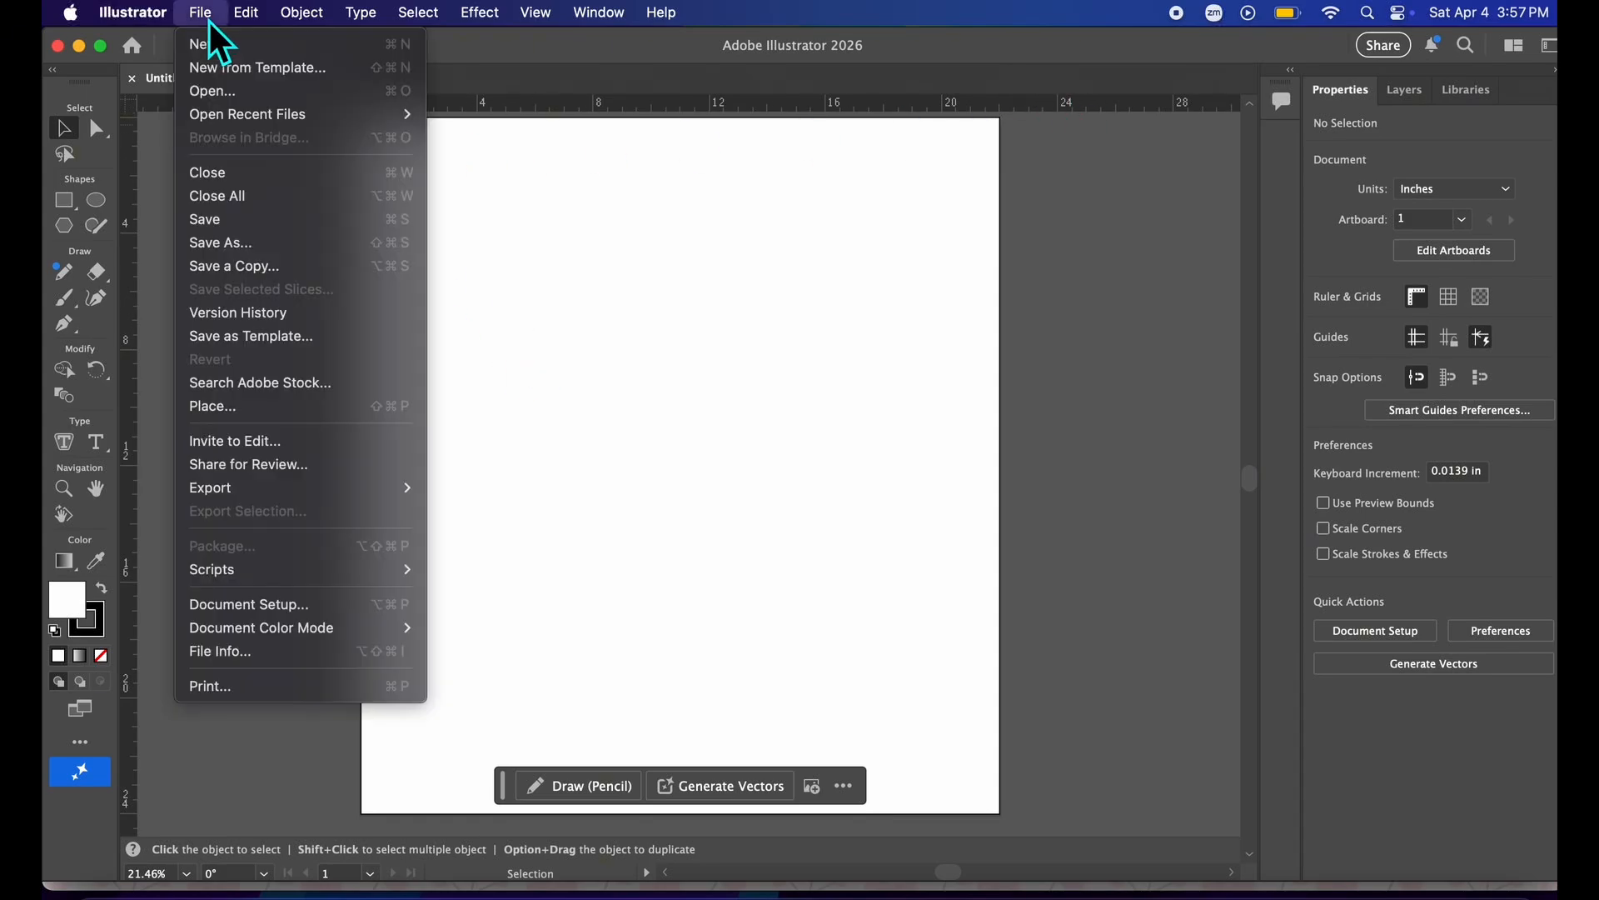
pyautogui.click(204, 90)
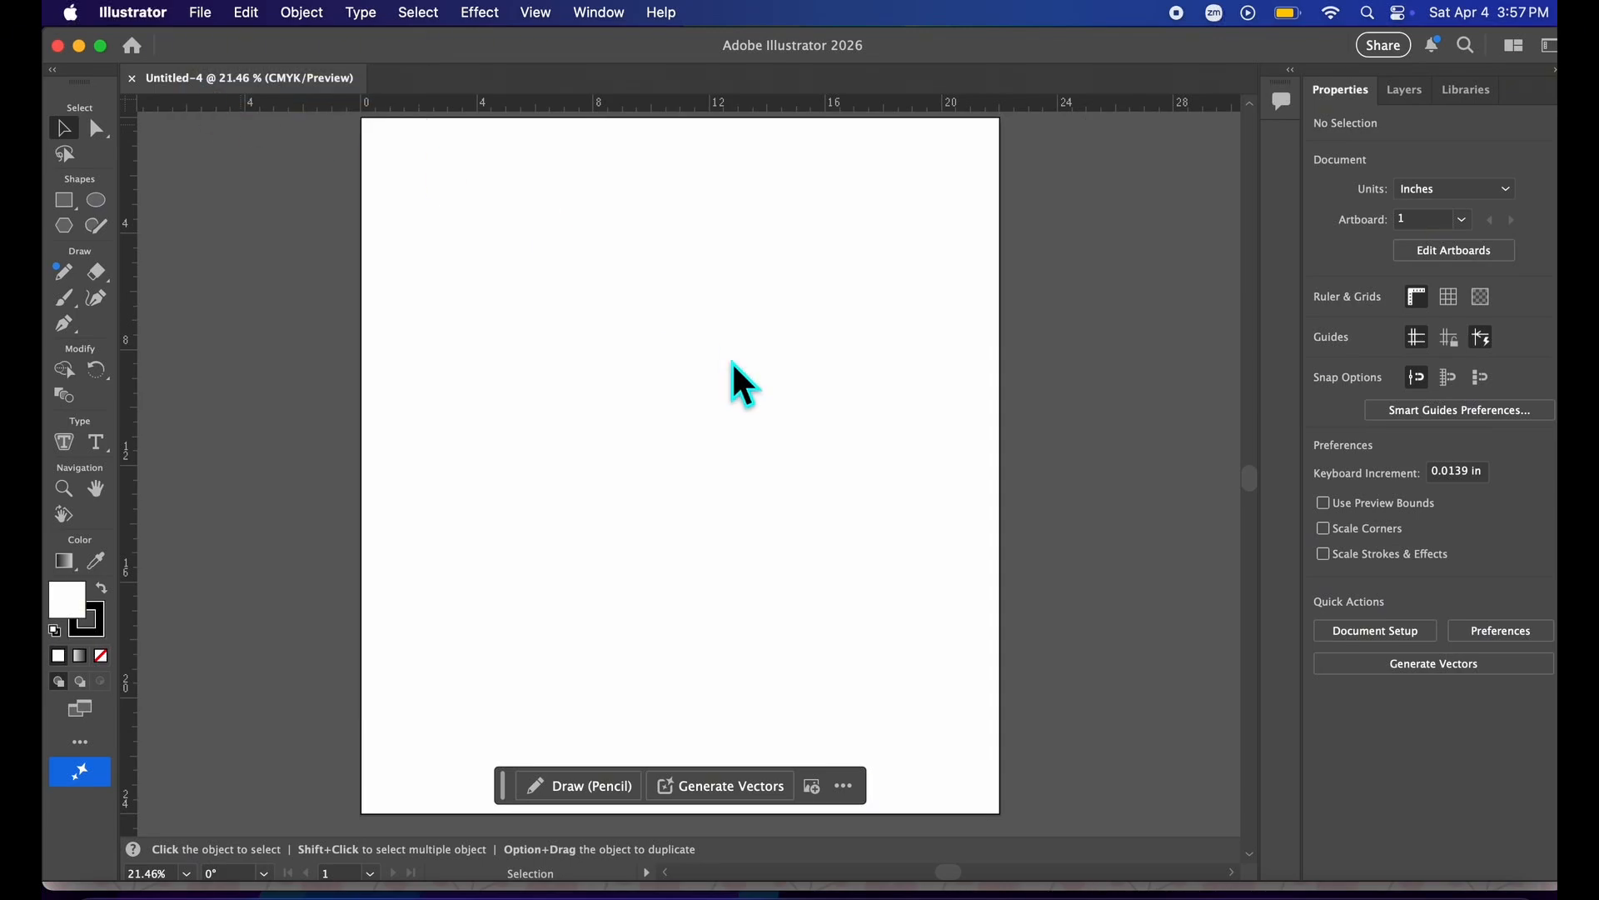
pyautogui.scroll(-2, 866, 392)
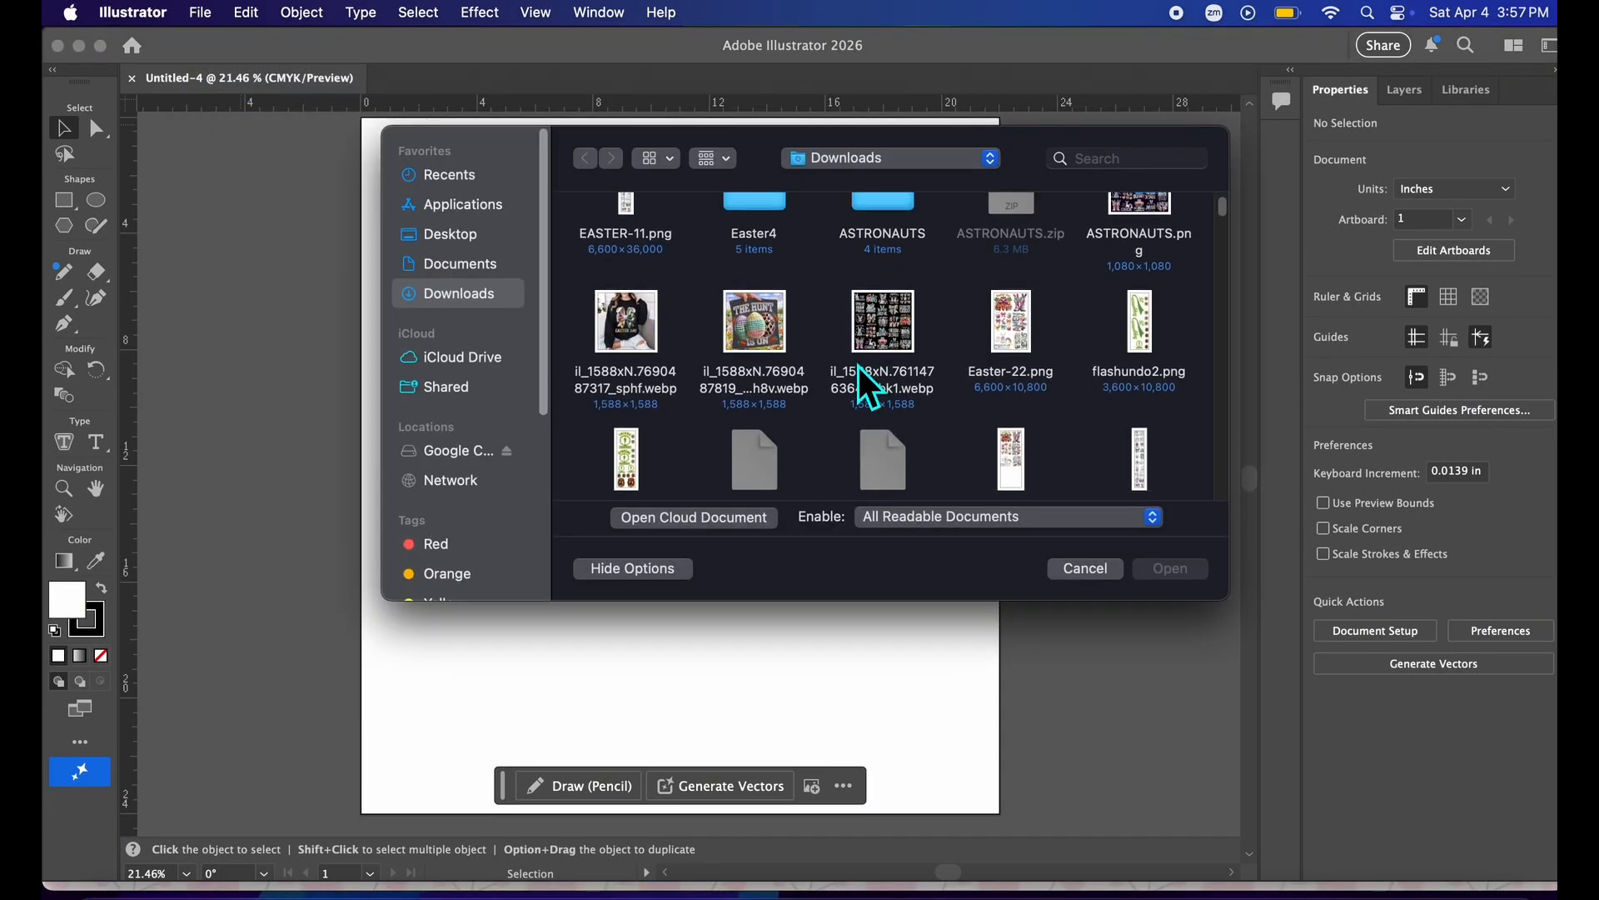
pyautogui.doubleClick(771, 241)
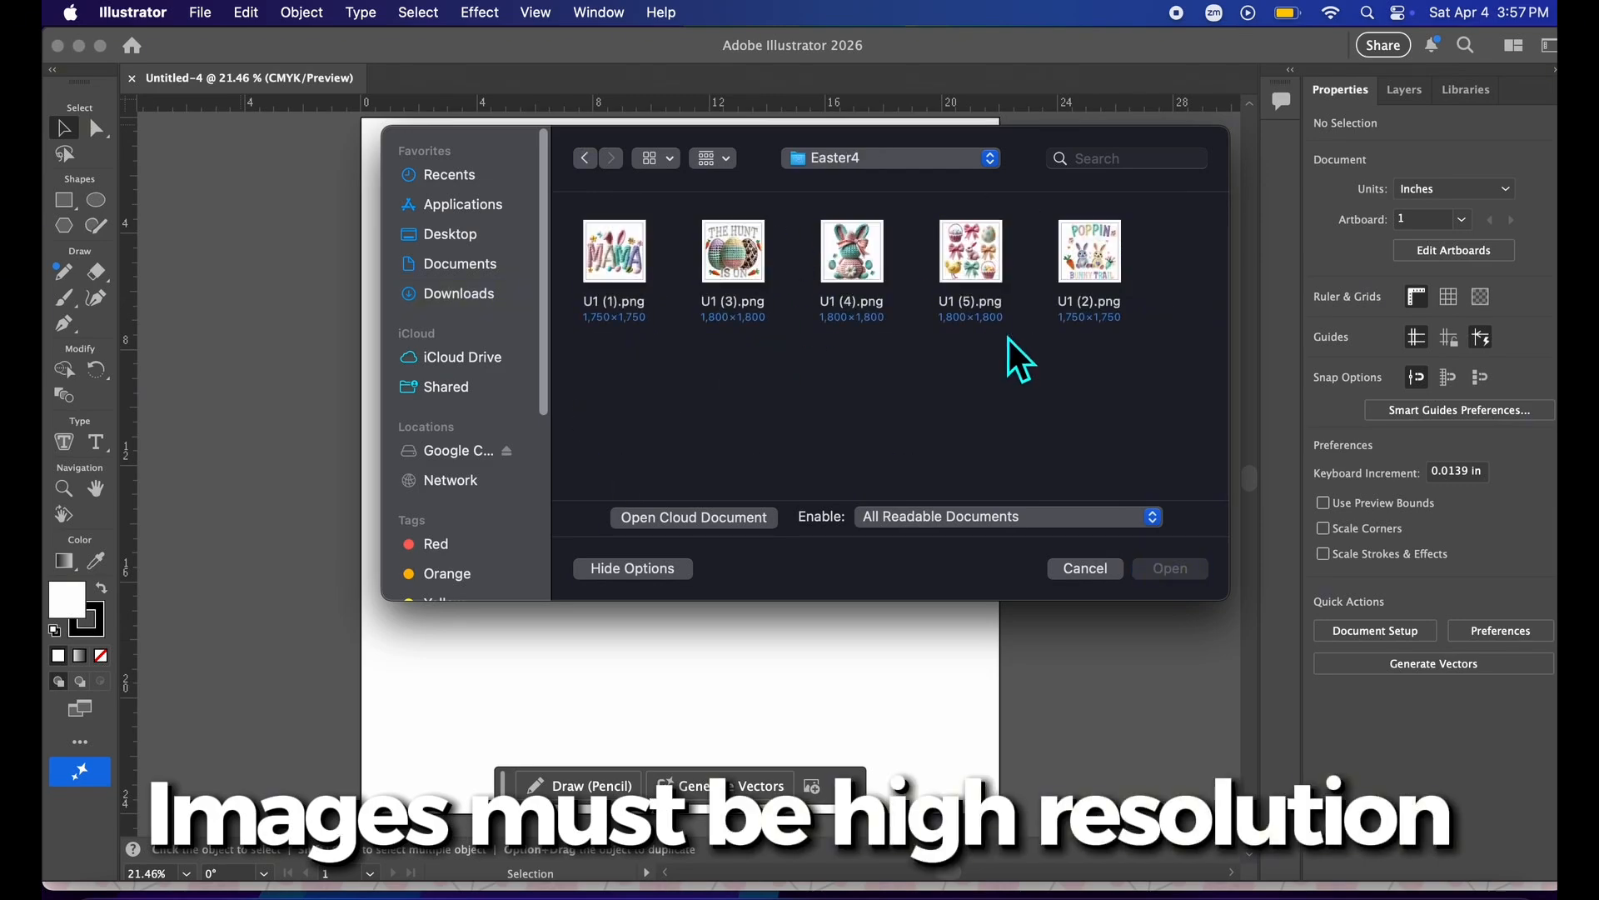
pyautogui.moveTo(1130, 400); pyautogui.dragTo(620, 304)
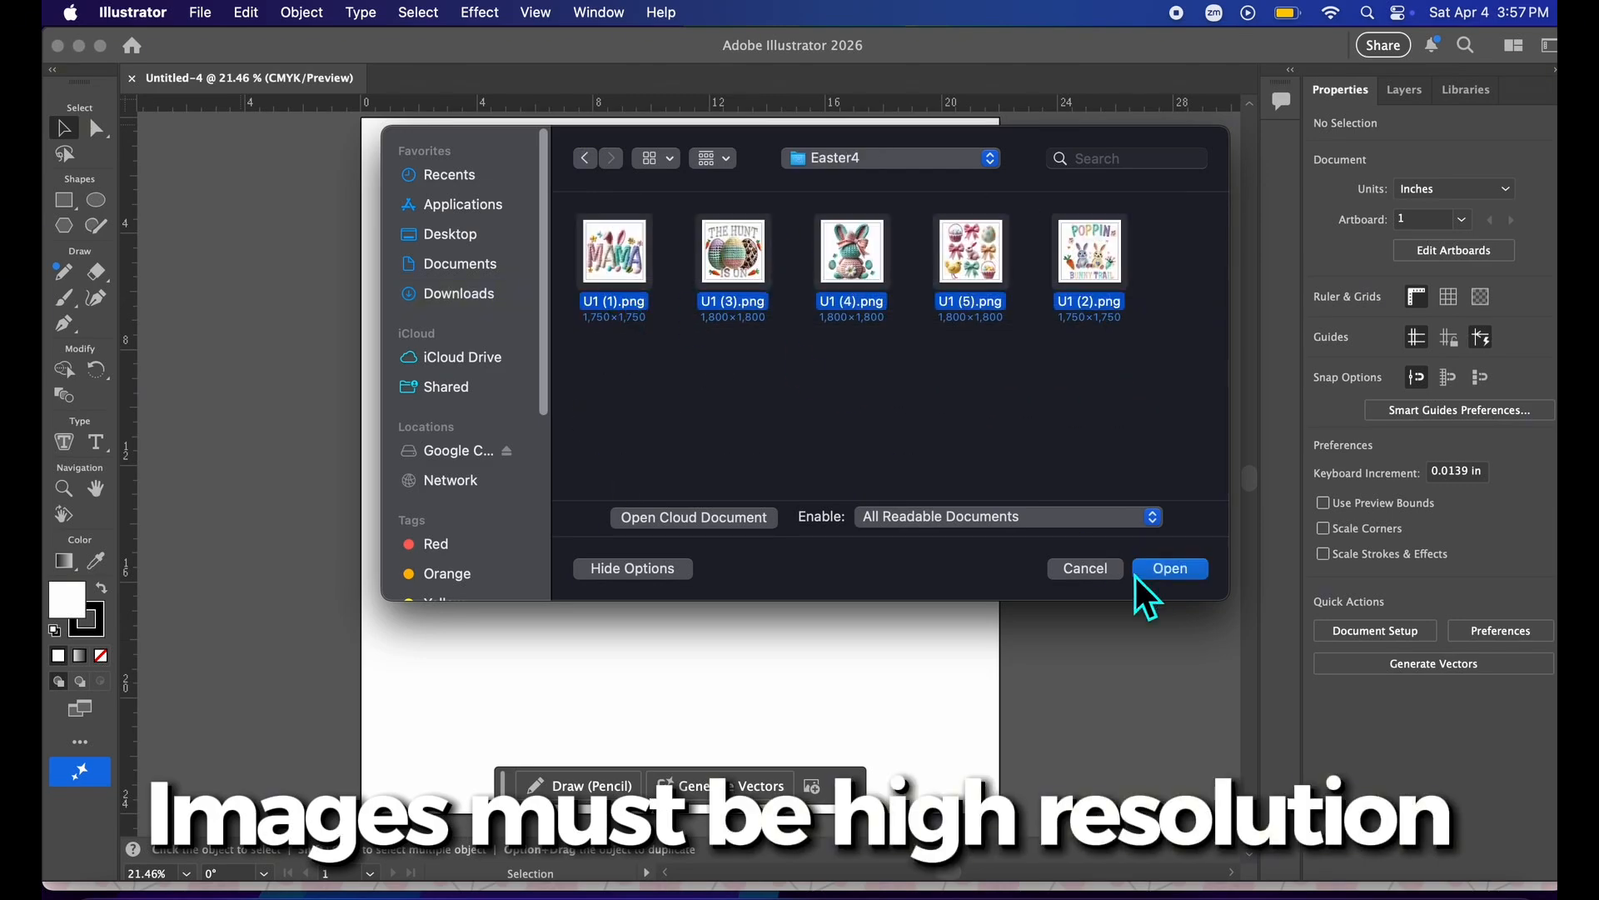
pyautogui.click(1165, 570)
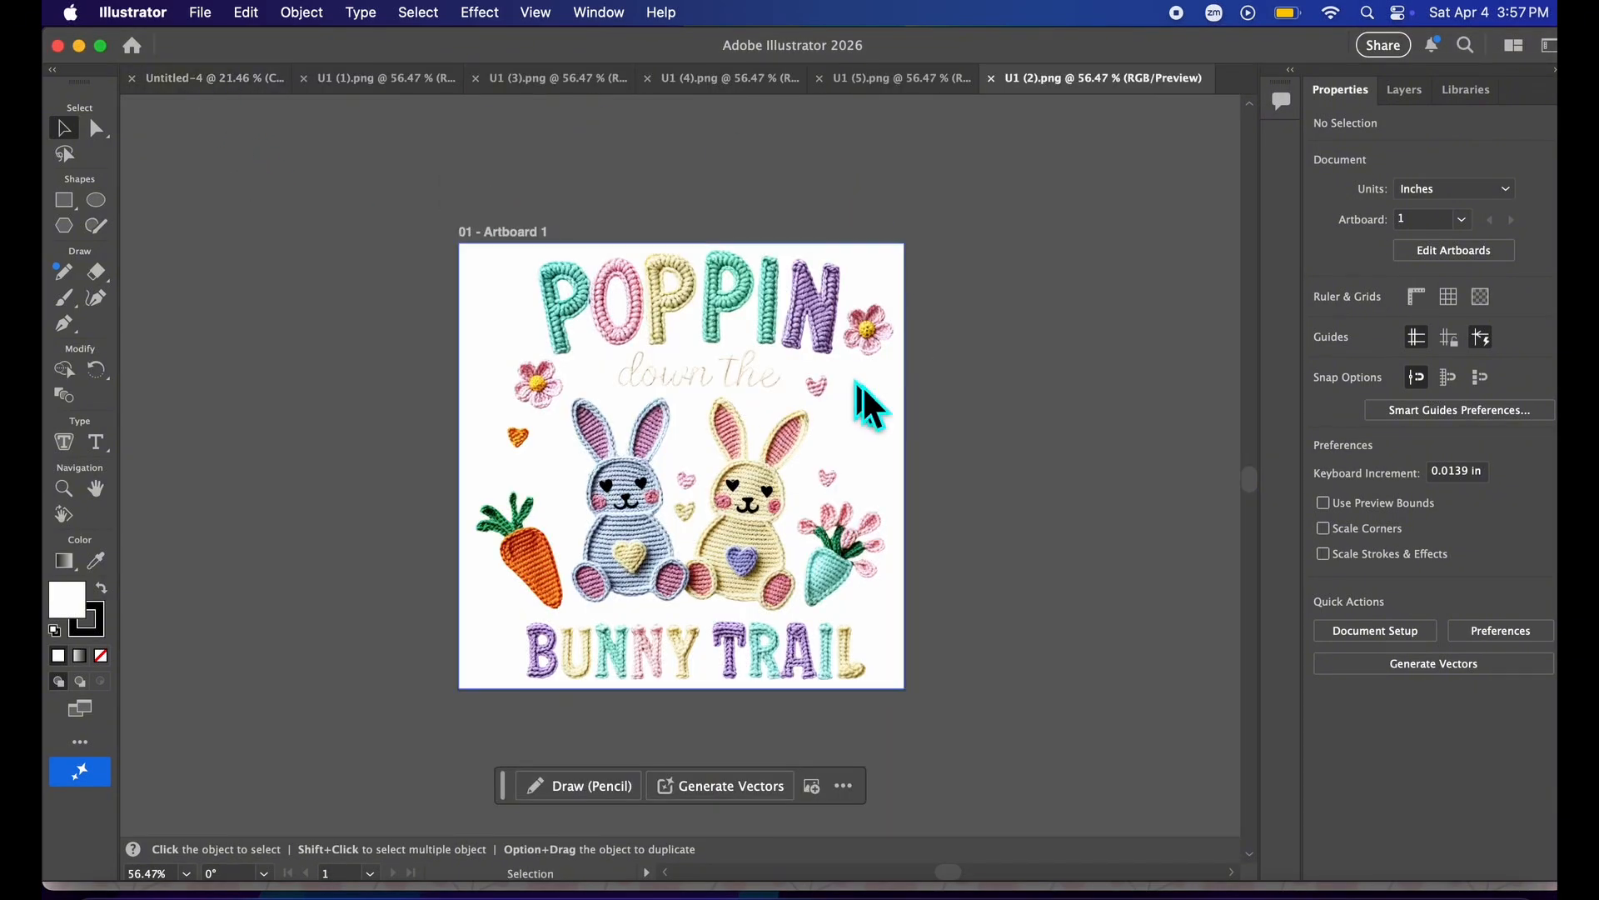
# Copy the MAMA image from the U1 (1).png document.
pyautogui.click(215, 97)
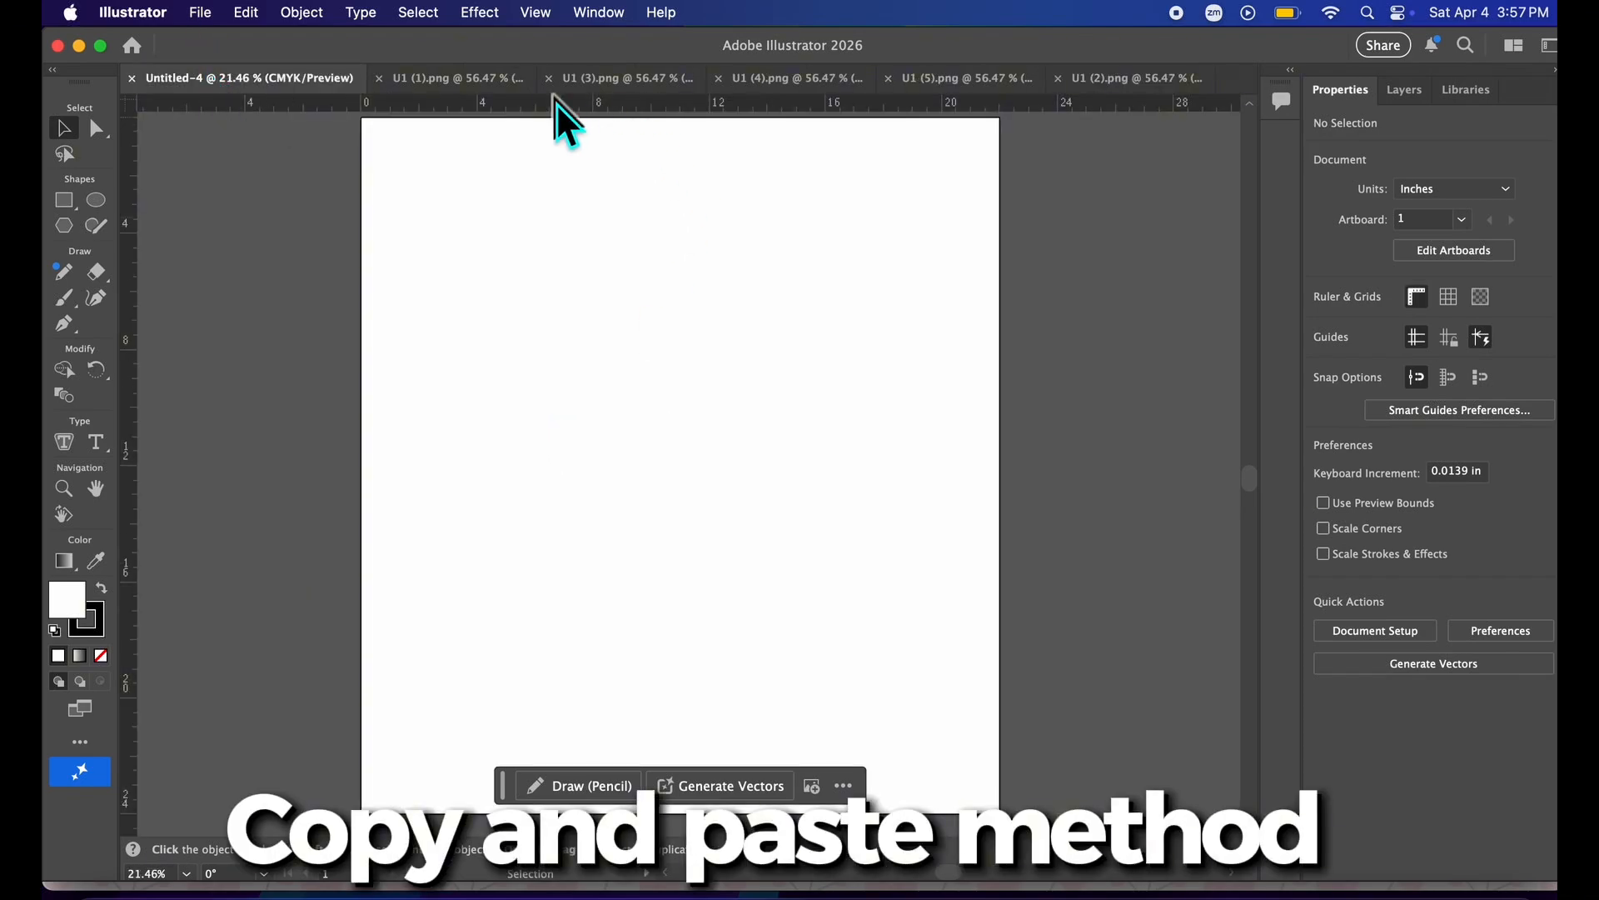
pyautogui.click(489, 90)
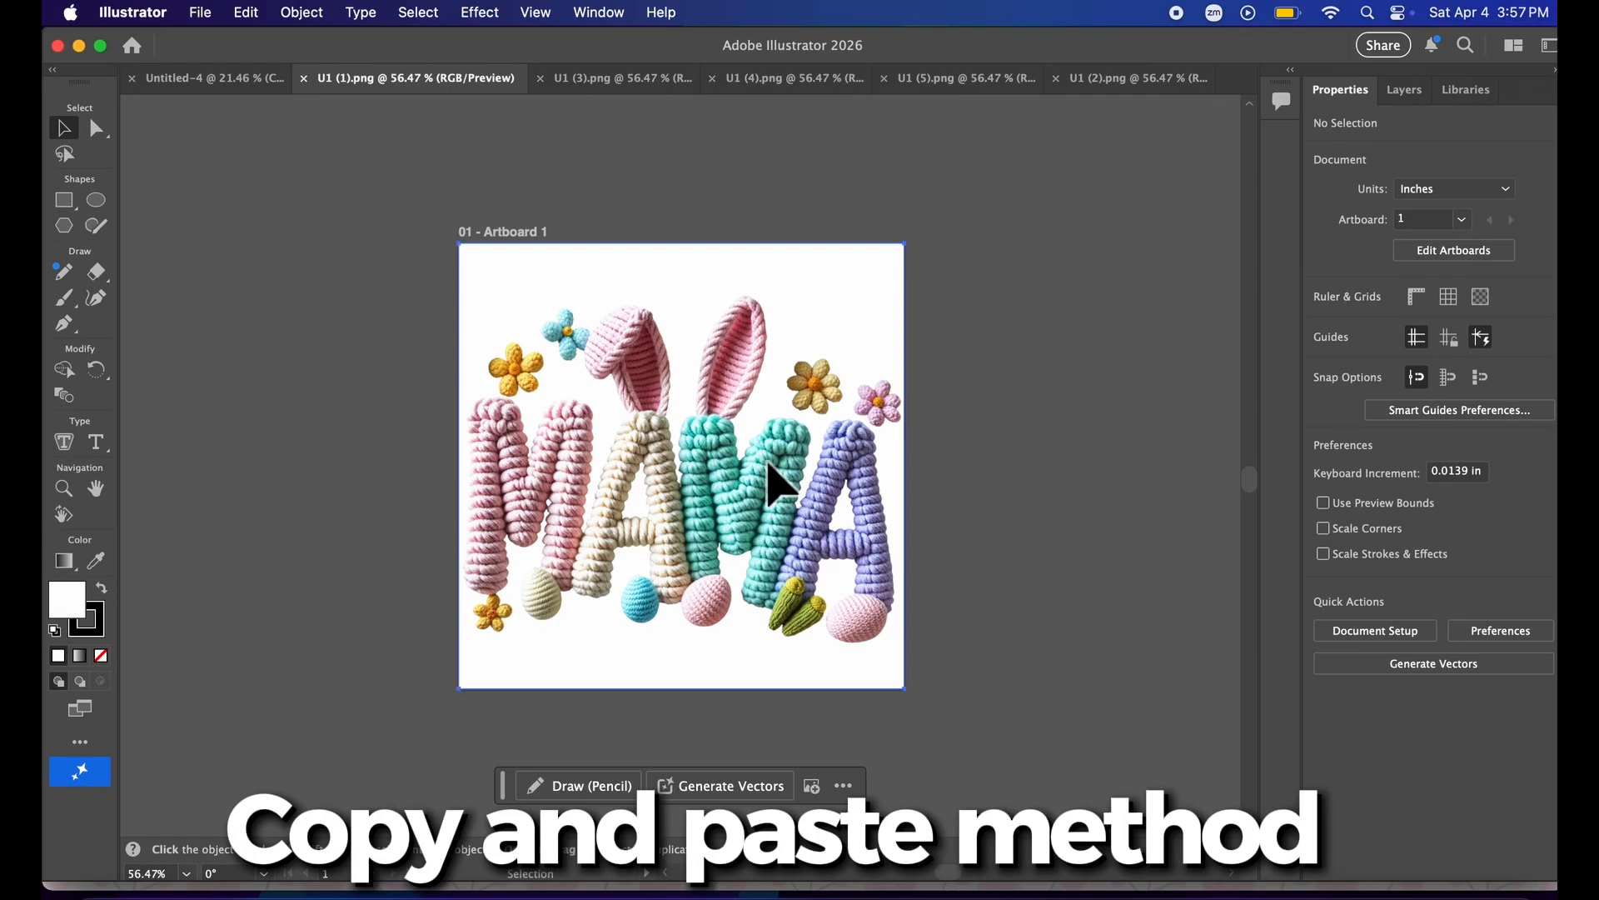
pyautogui.click(771, 468)
pyautogui.rightClick(779, 472)
pyautogui.click(815, 432)
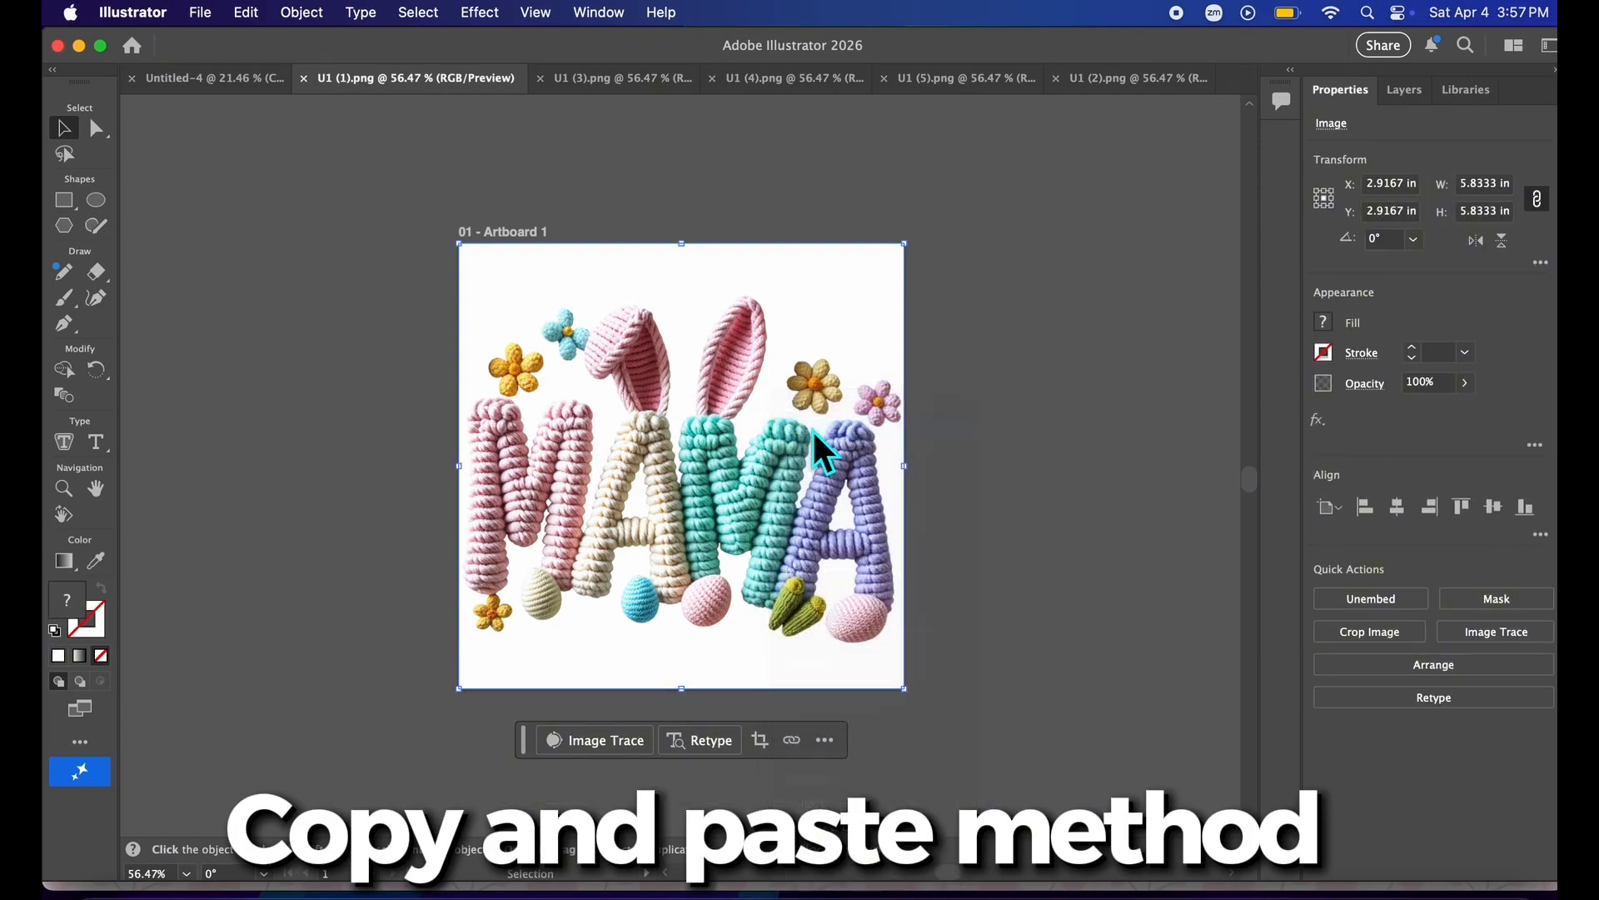
# Paste the MAMA image into the gang sheet and move it near the artboard's upper left corner.
pyautogui.click(202, 81)
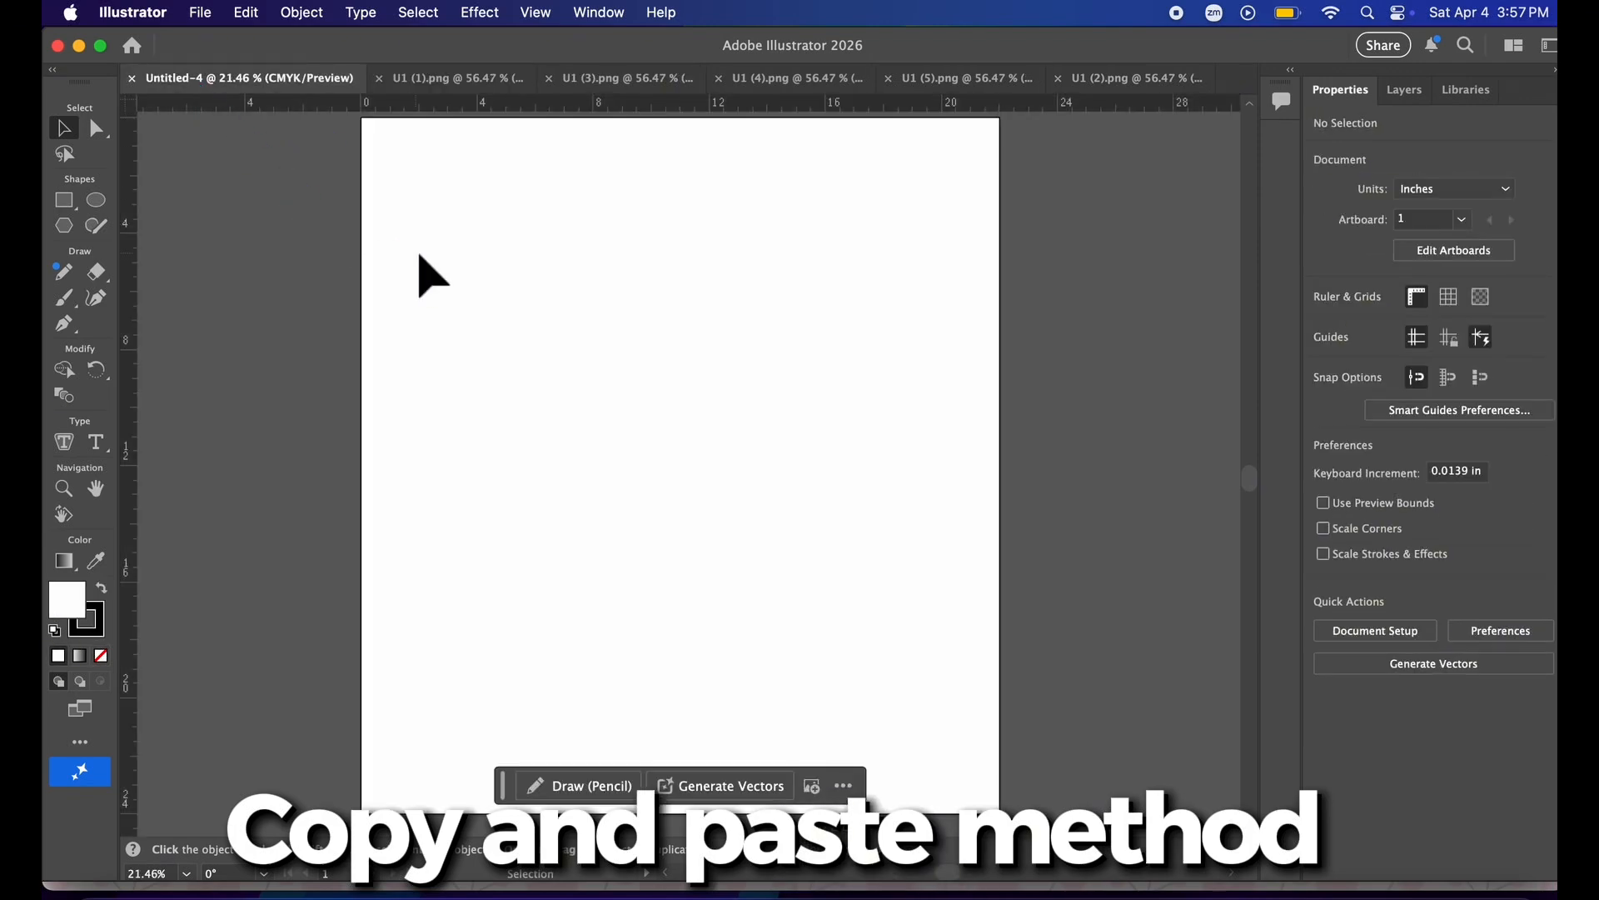
pyautogui.click(201, 14)
pyautogui.click(608, 305)
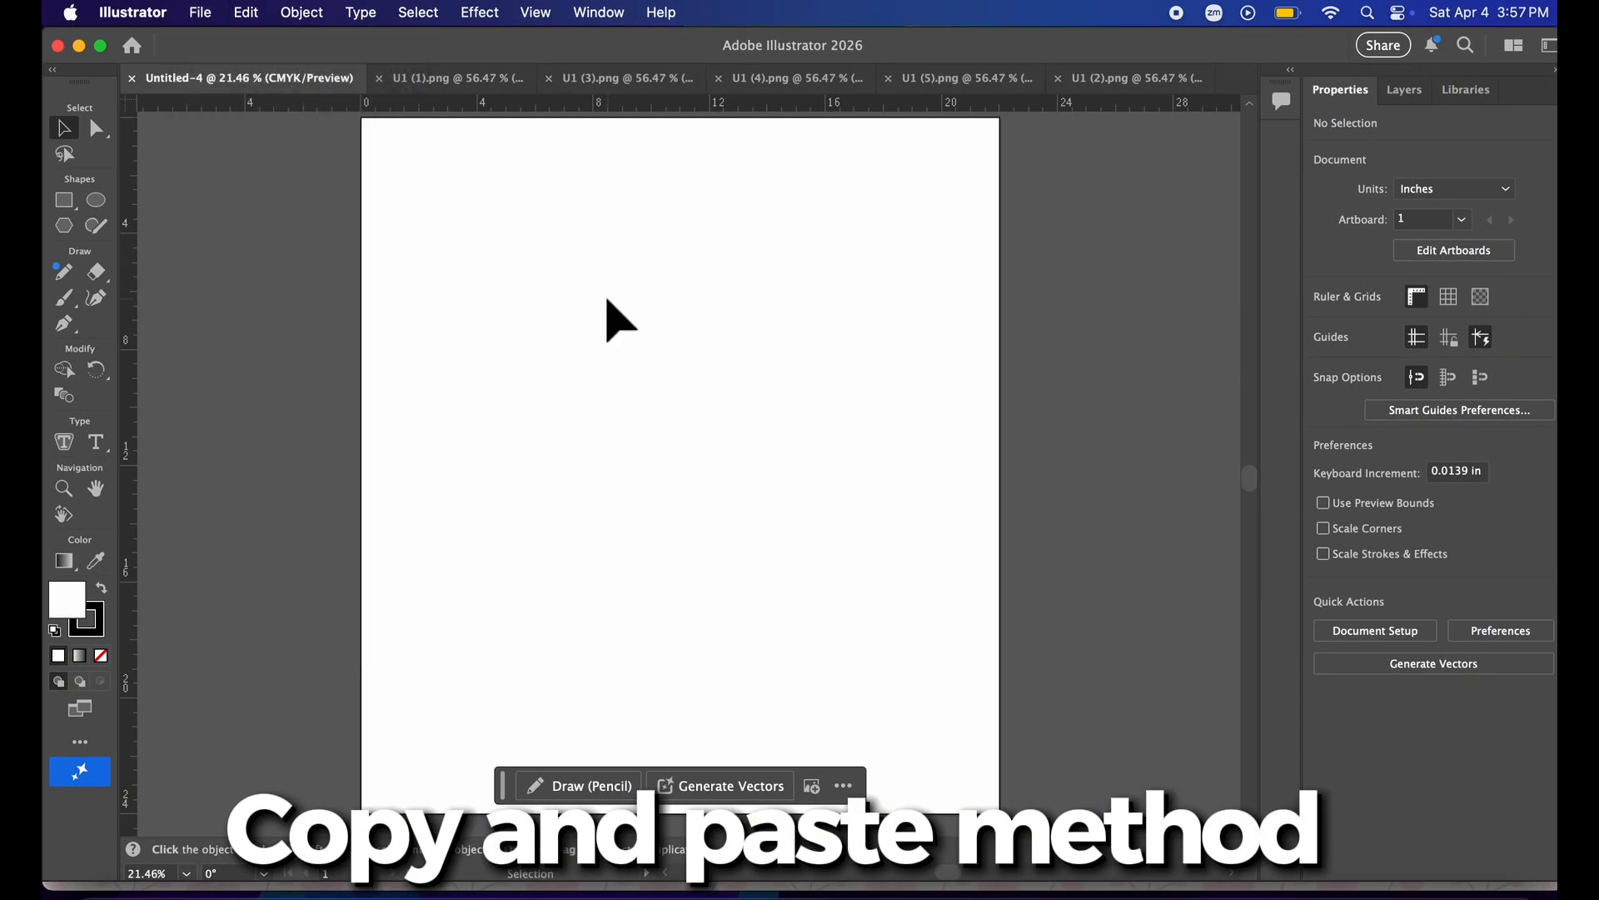
pyautogui.rightClick(608, 304)
pyautogui.click(643, 365)
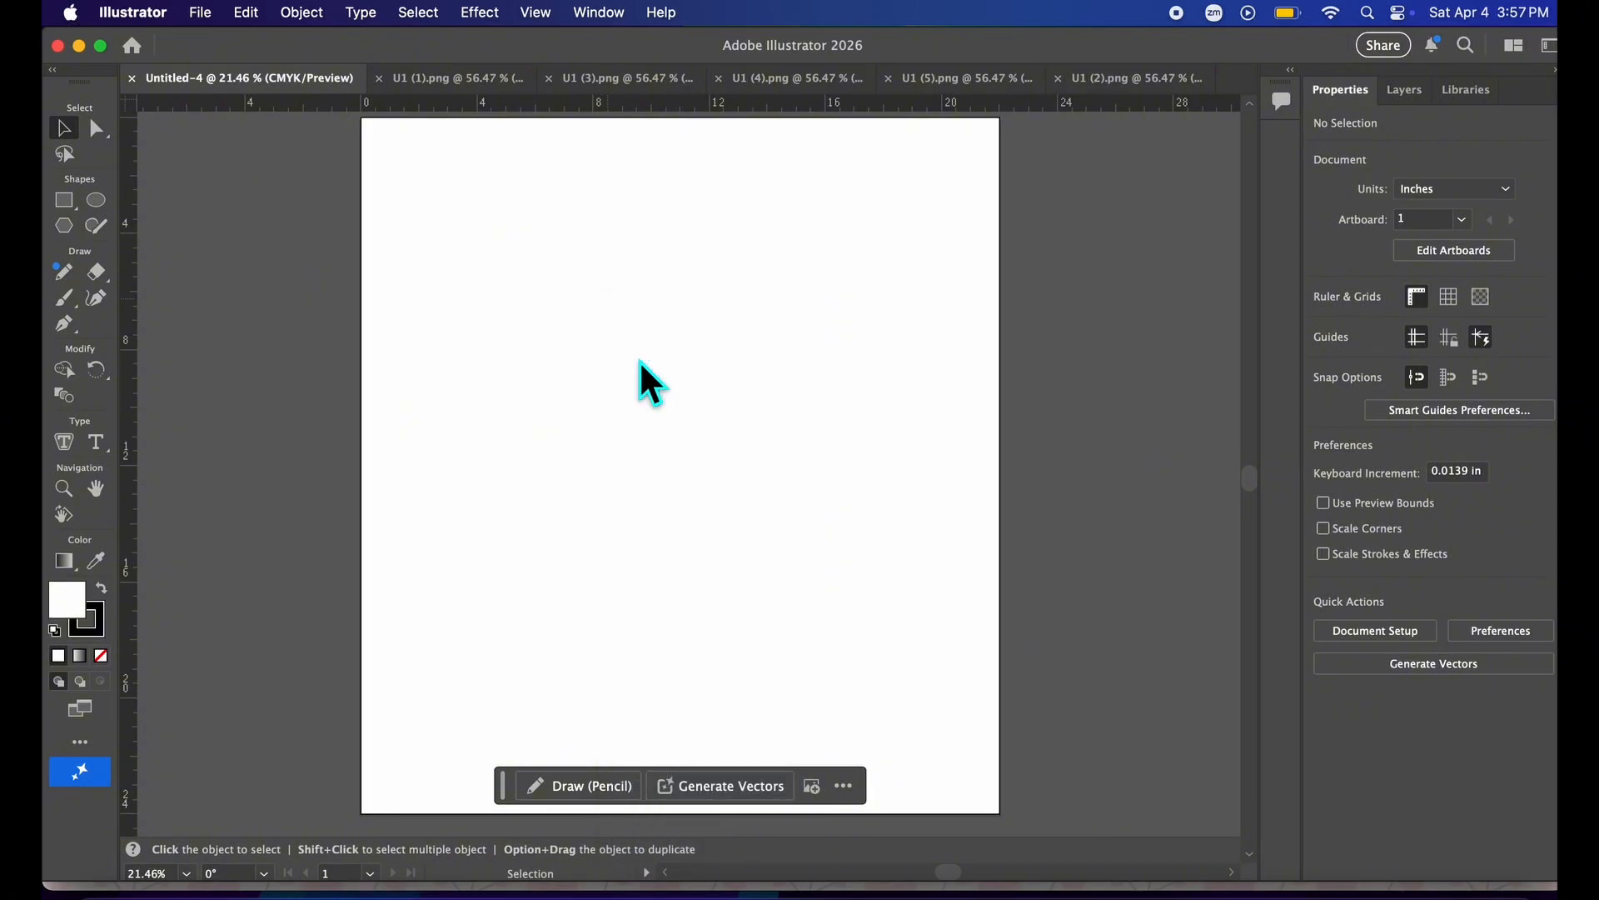
pyautogui.moveTo(681, 492); pyautogui.dragTo(516, 364)
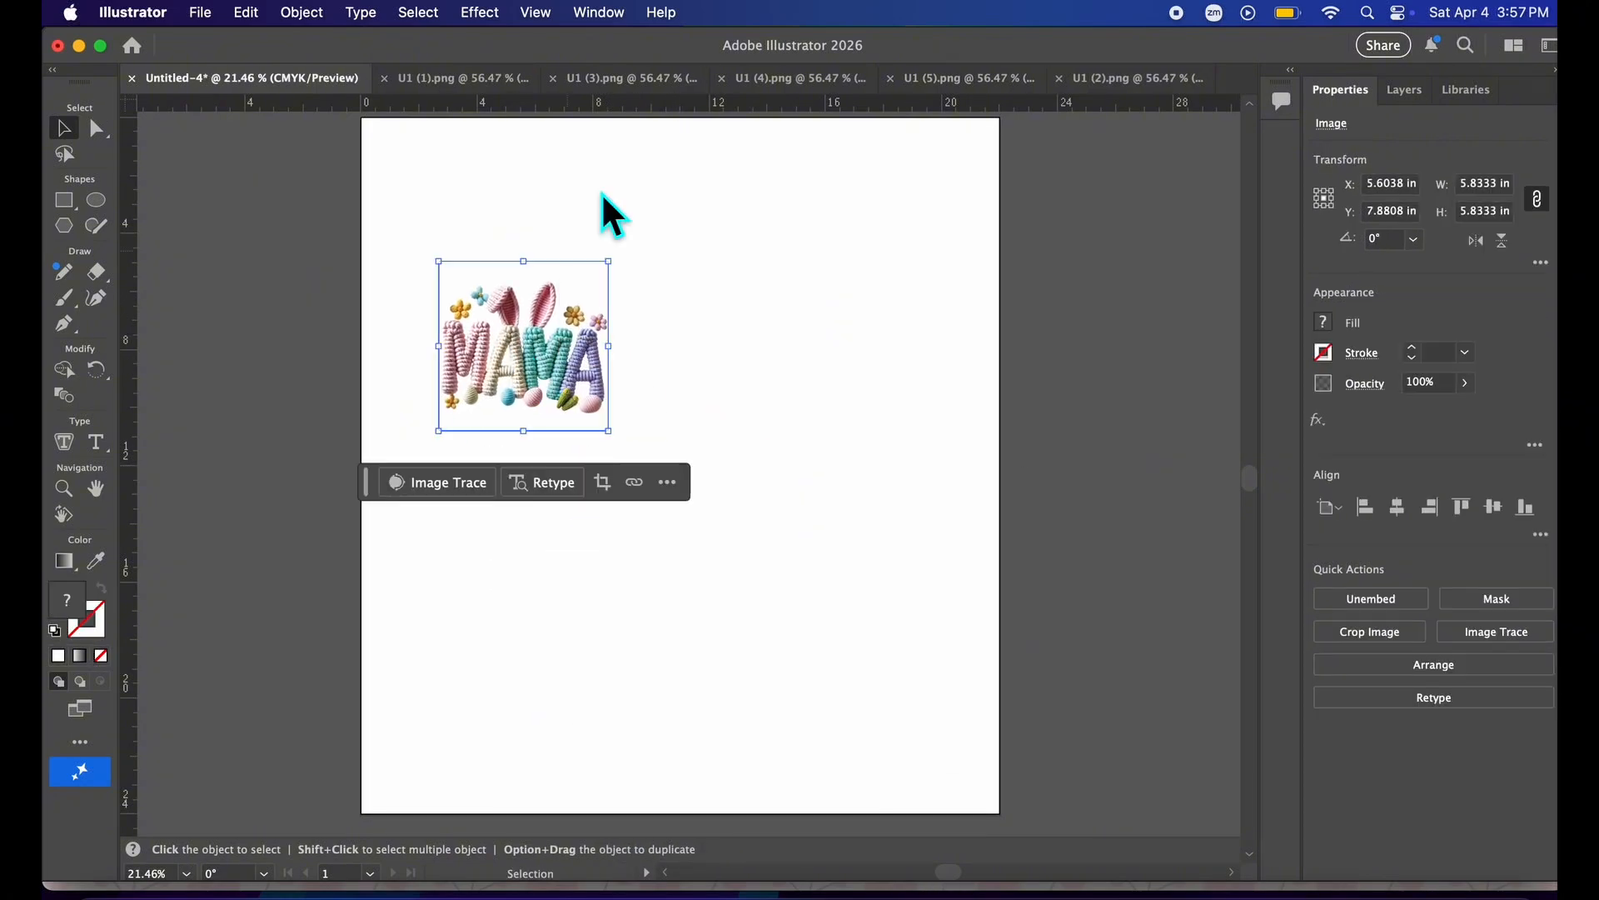
# Copy THE HUNT IS ON image from the U1 (3).png document.
pyautogui.click(646, 83)
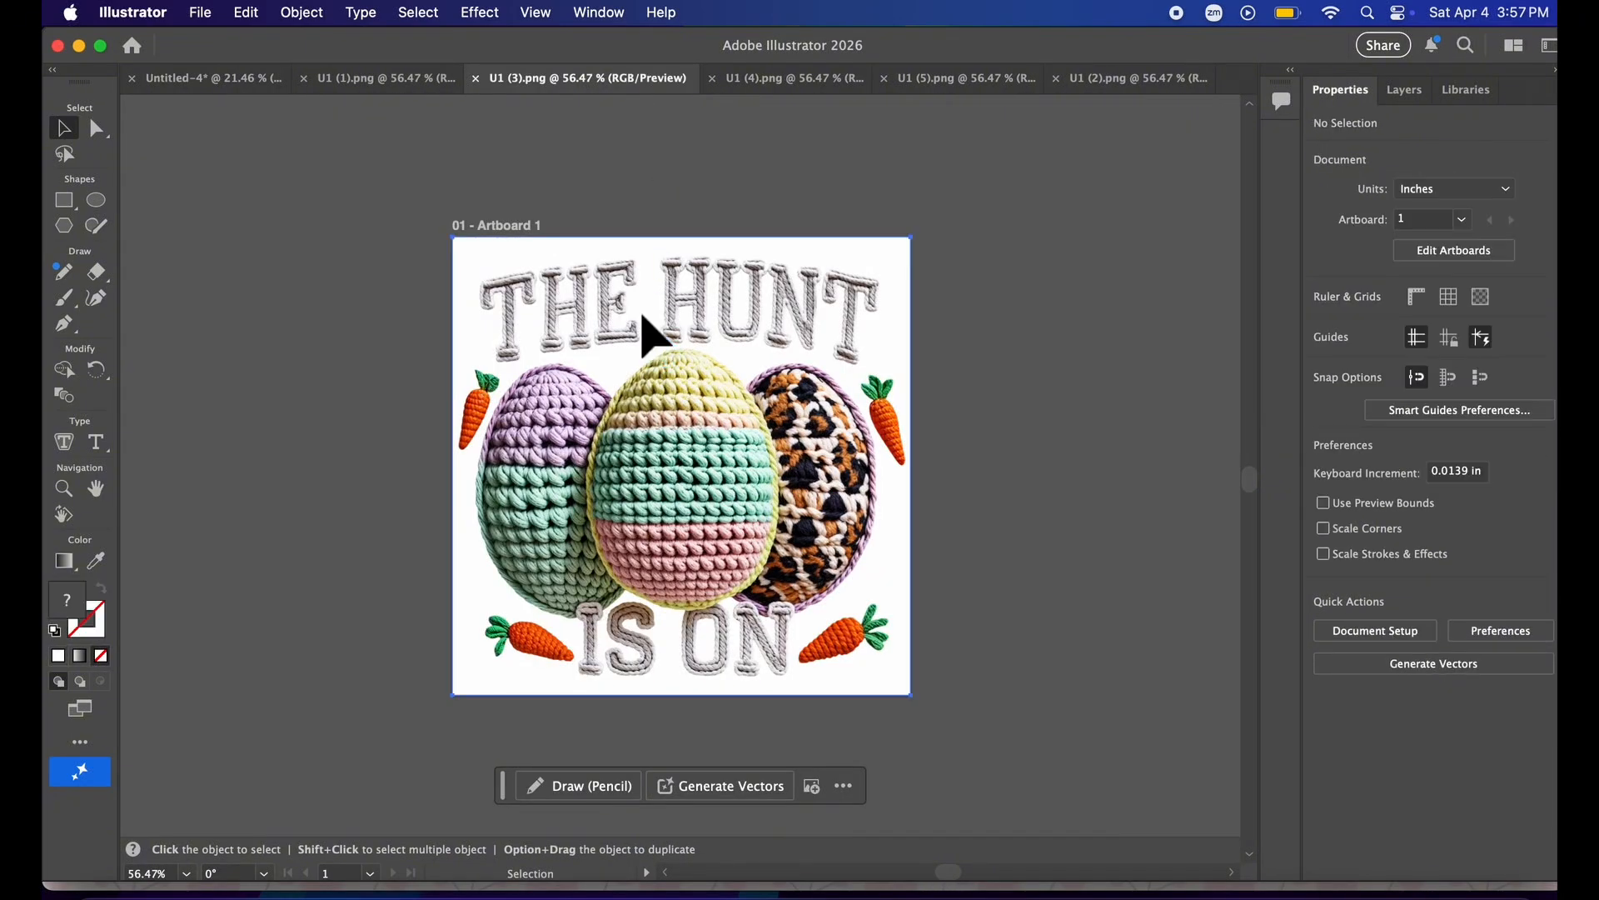
pyautogui.click(203, 14)
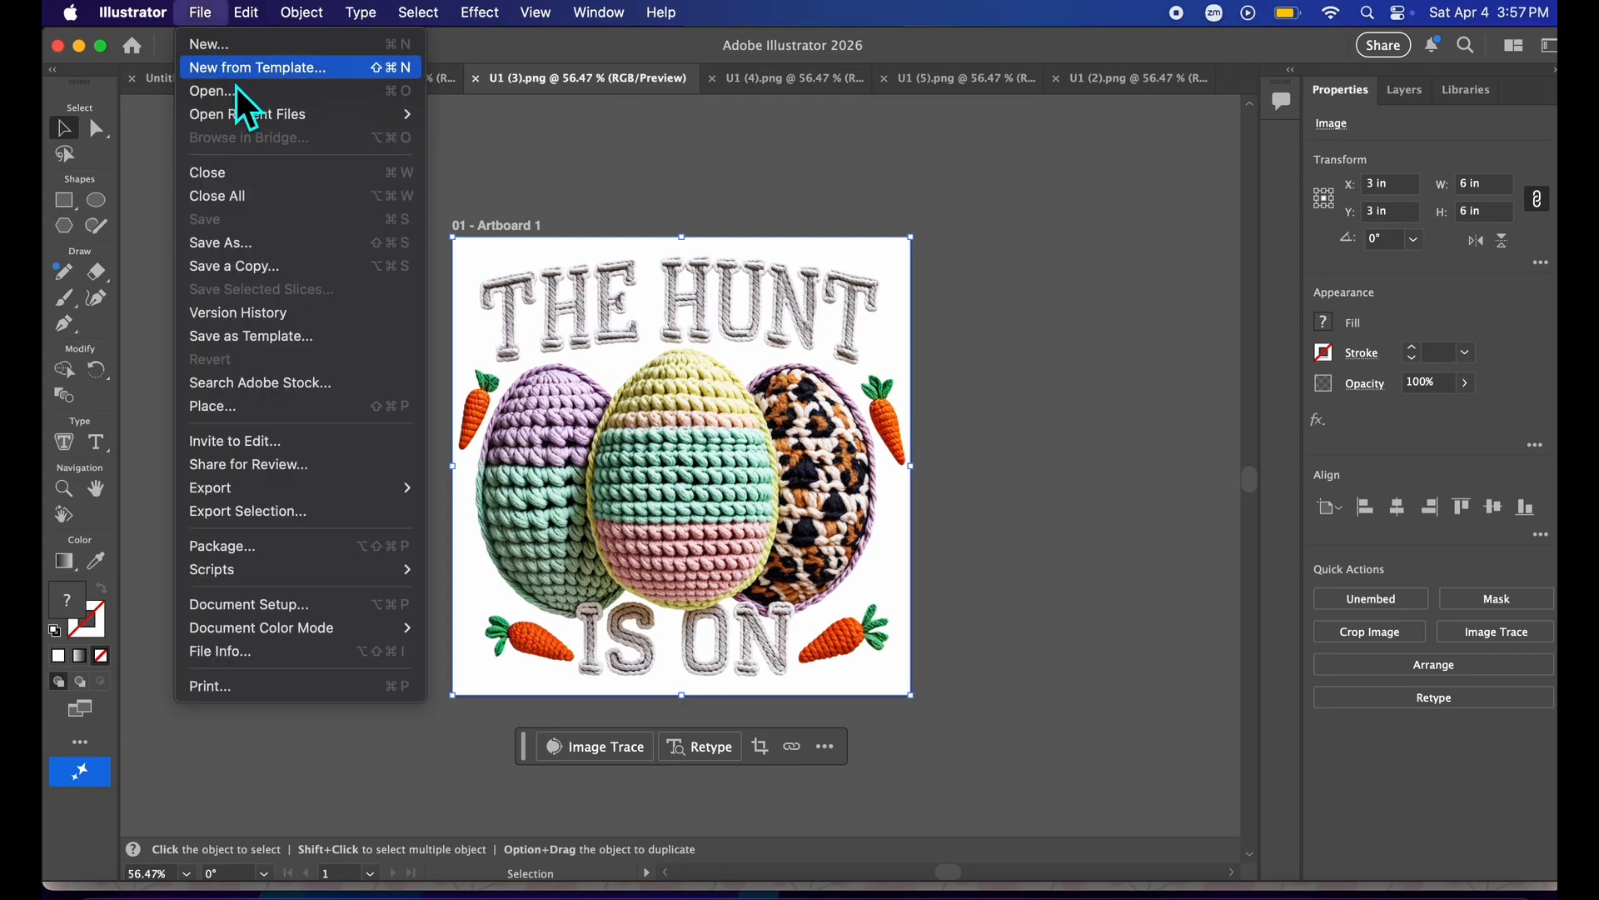
pyautogui.moveTo(250, 15)
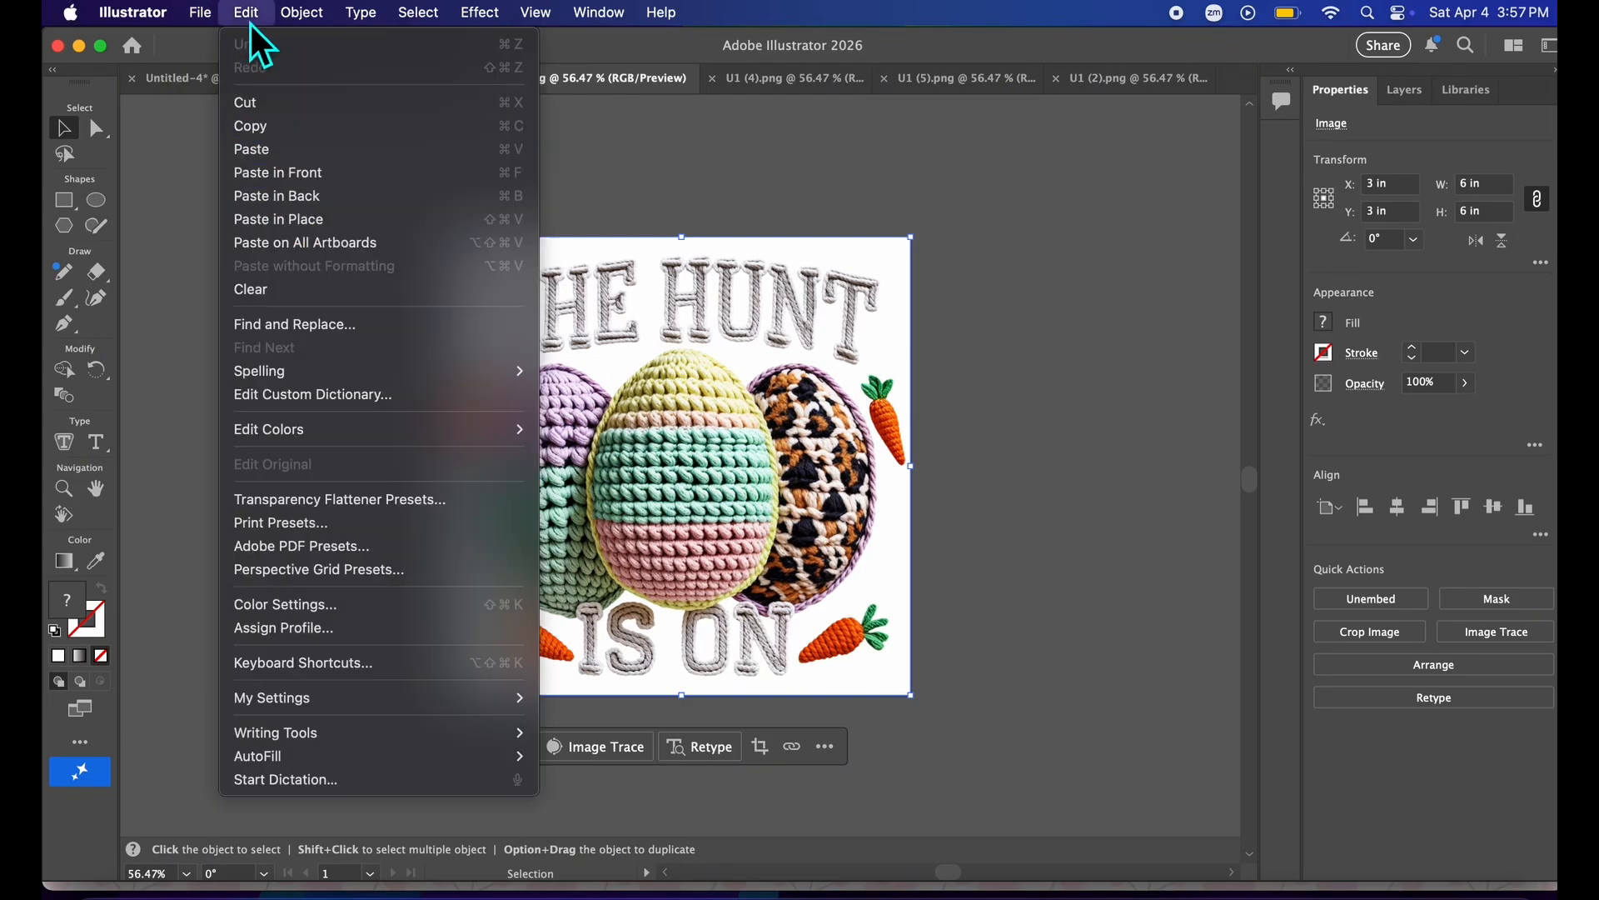
pyautogui.click(260, 127)
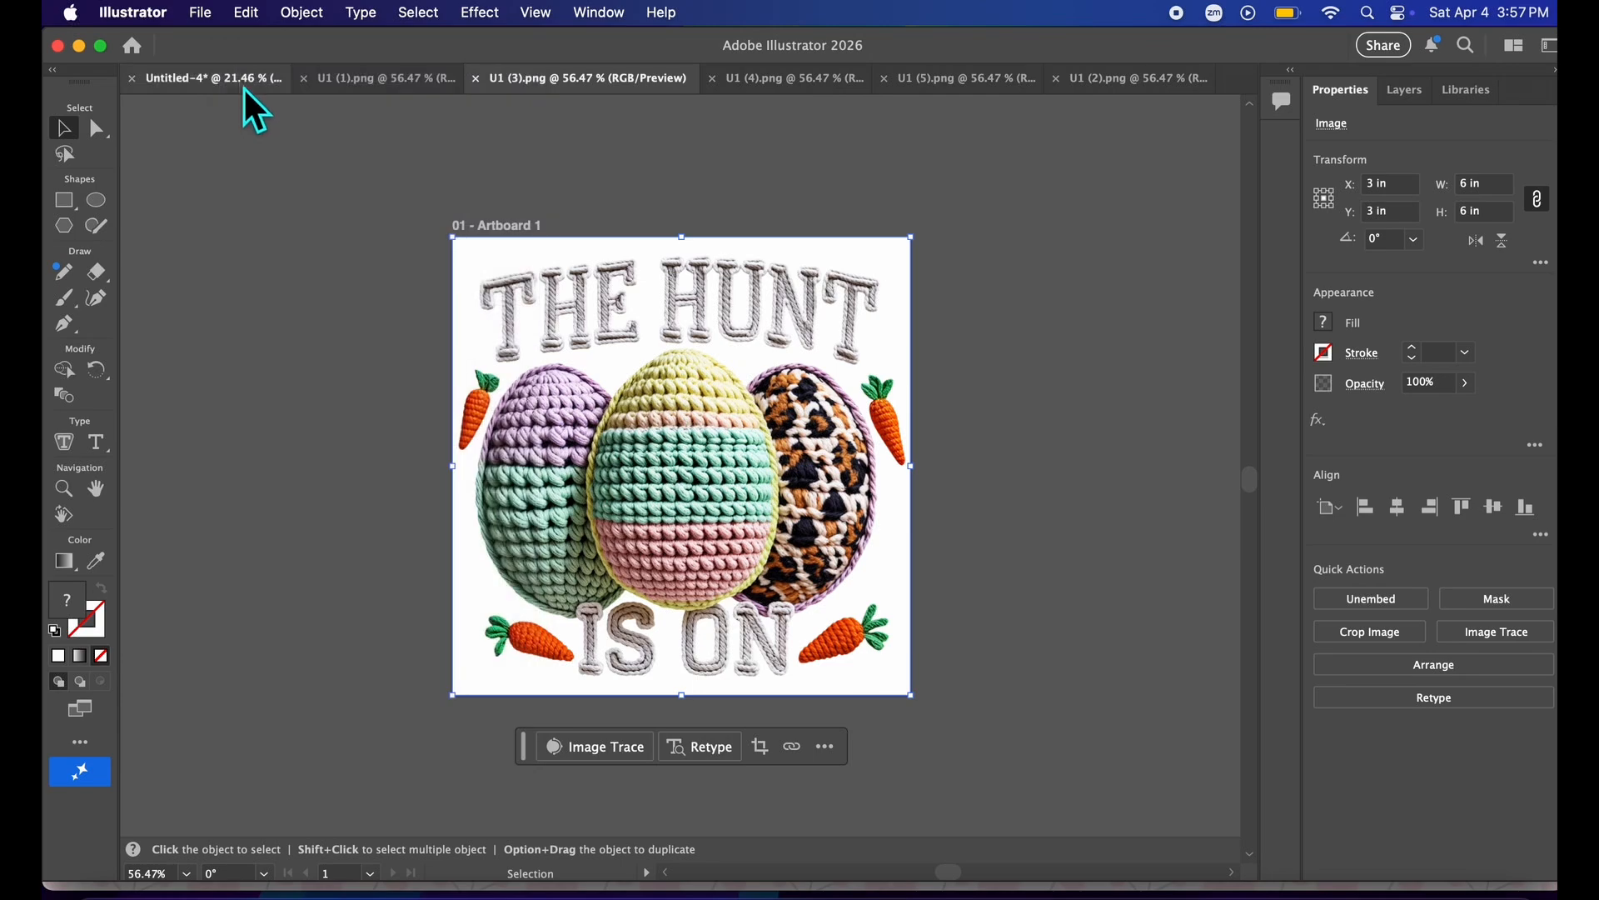
# Paste THE HUNT IS ON image into the gang sheet document.
pyautogui.click(238, 82)
pyautogui.rightClick(724, 360)
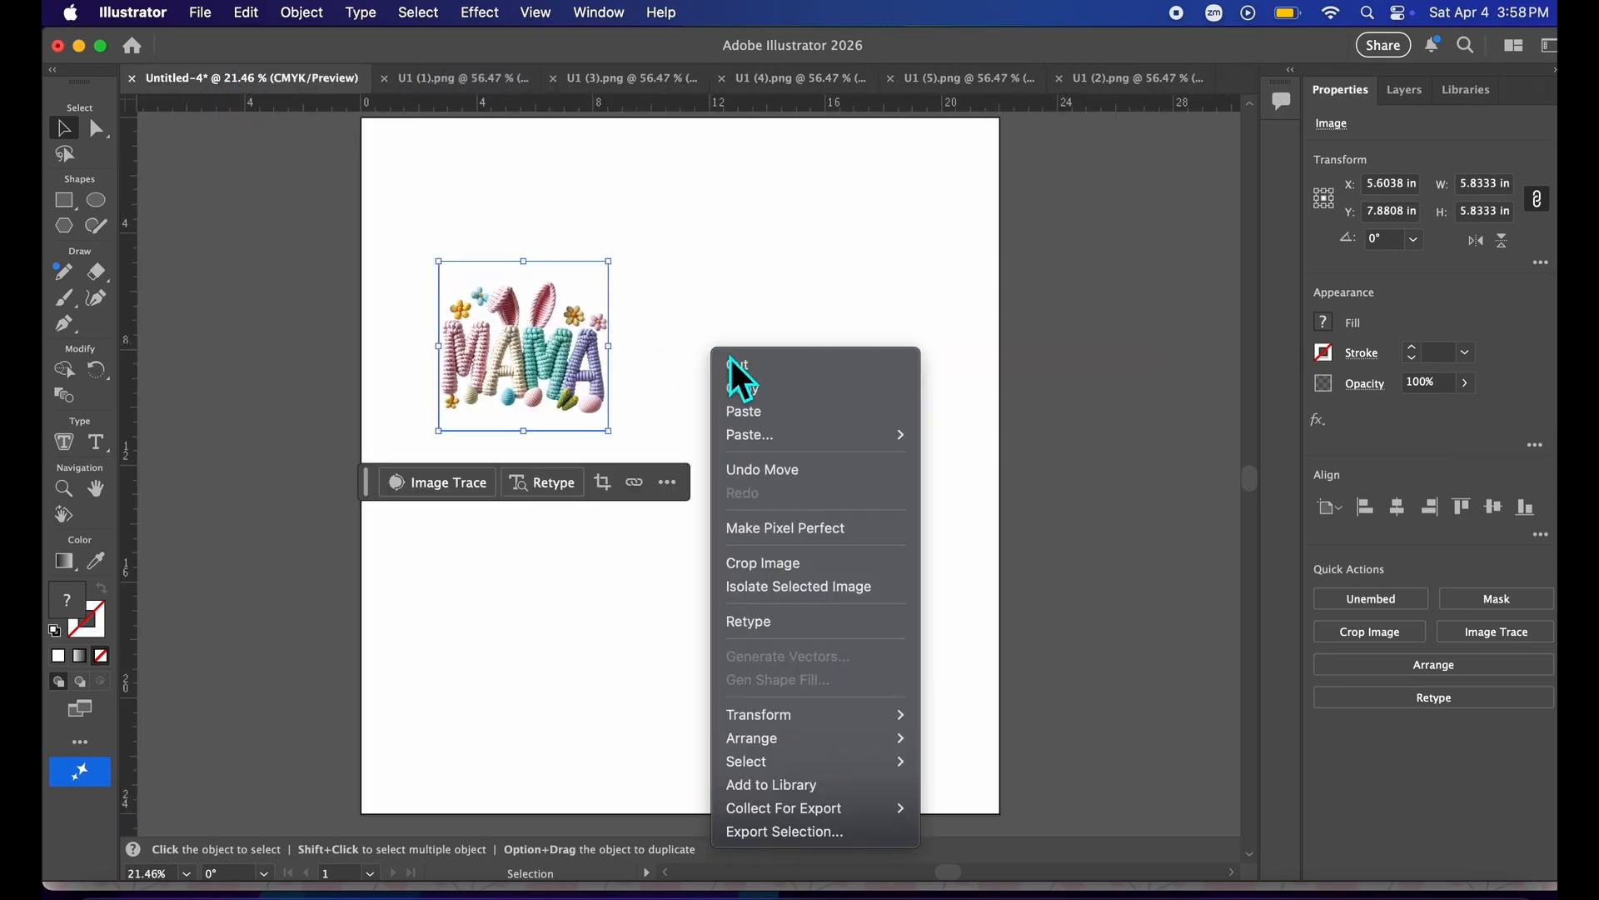
pyautogui.click(749, 414)
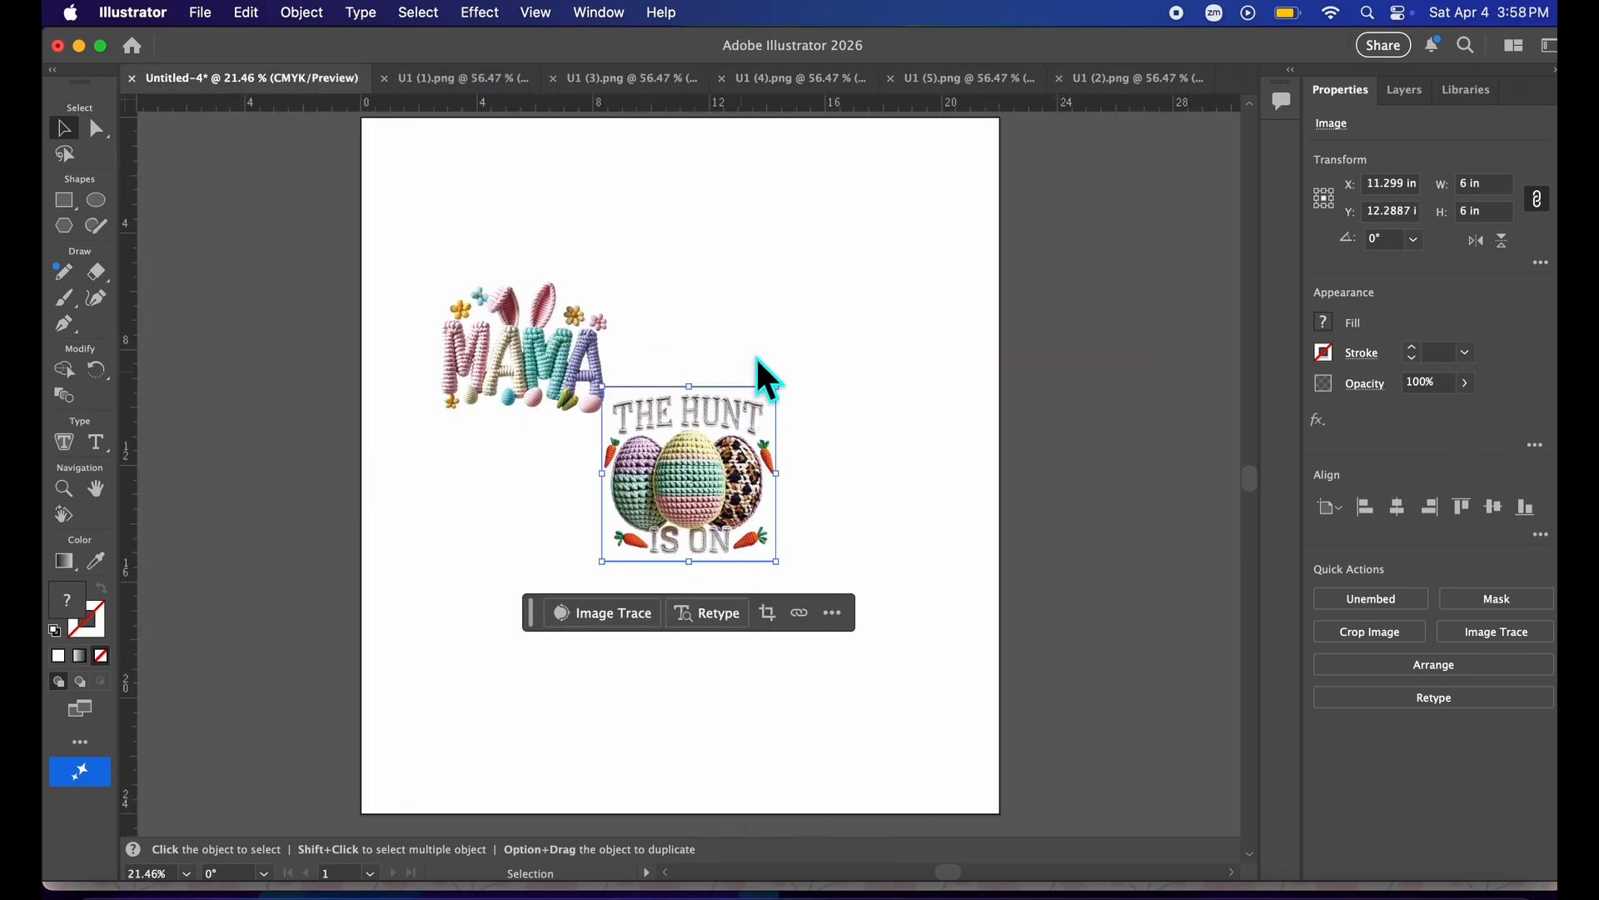
# Copy the knitted bunny image from the U1 (4).png document.
pyautogui.click(773, 84)
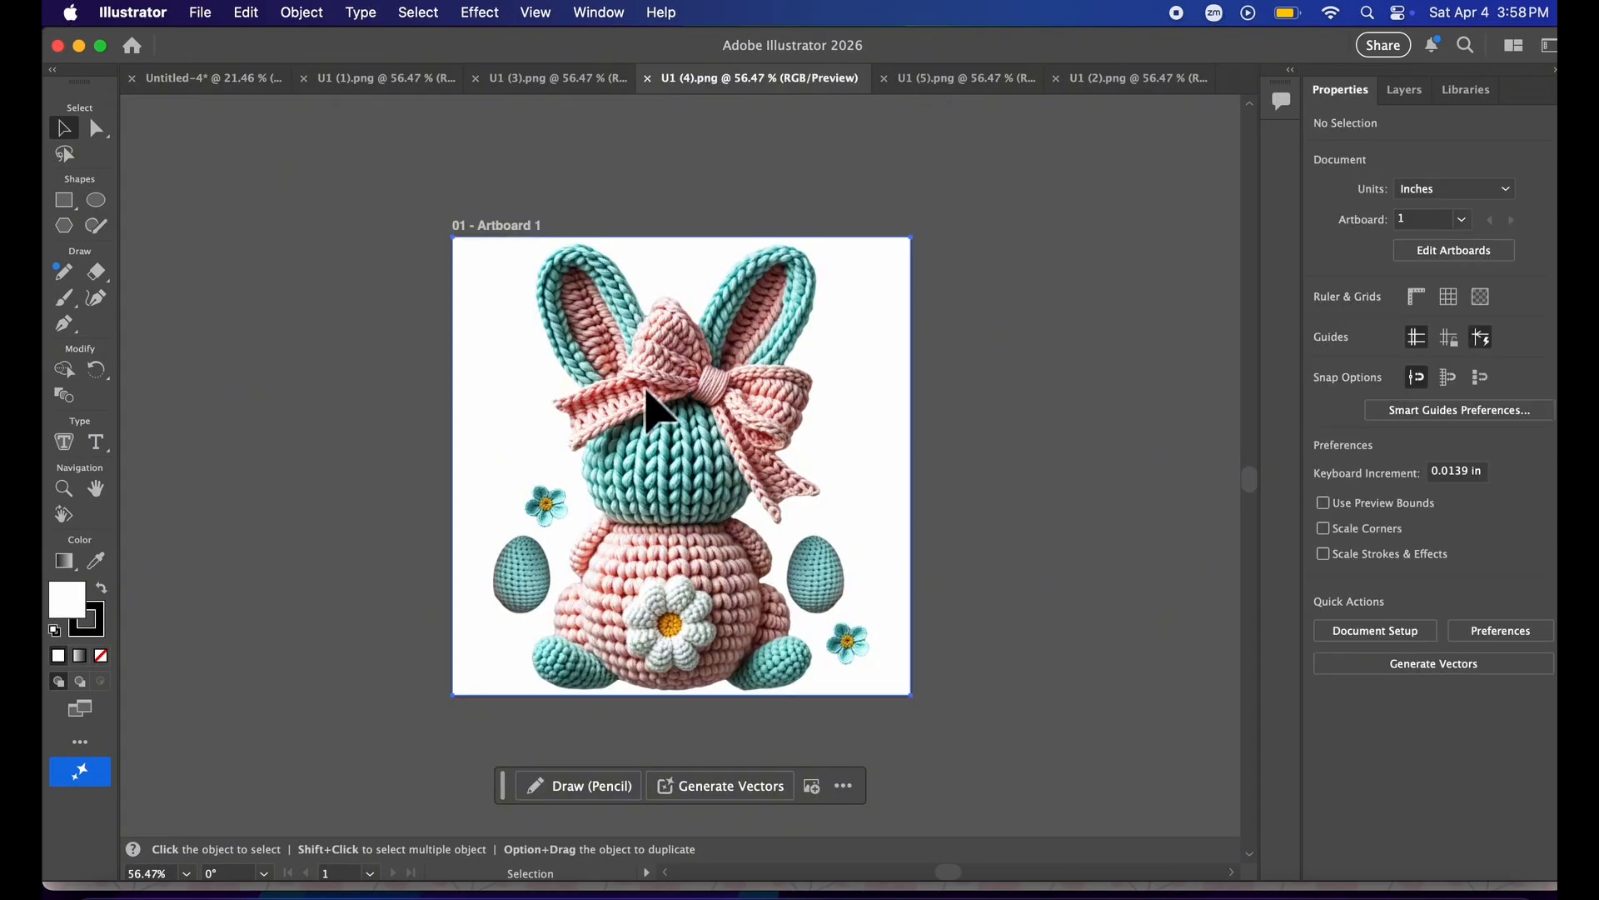
pyautogui.click(663, 402)
pyautogui.rightClick(663, 401)
pyautogui.click(679, 429)
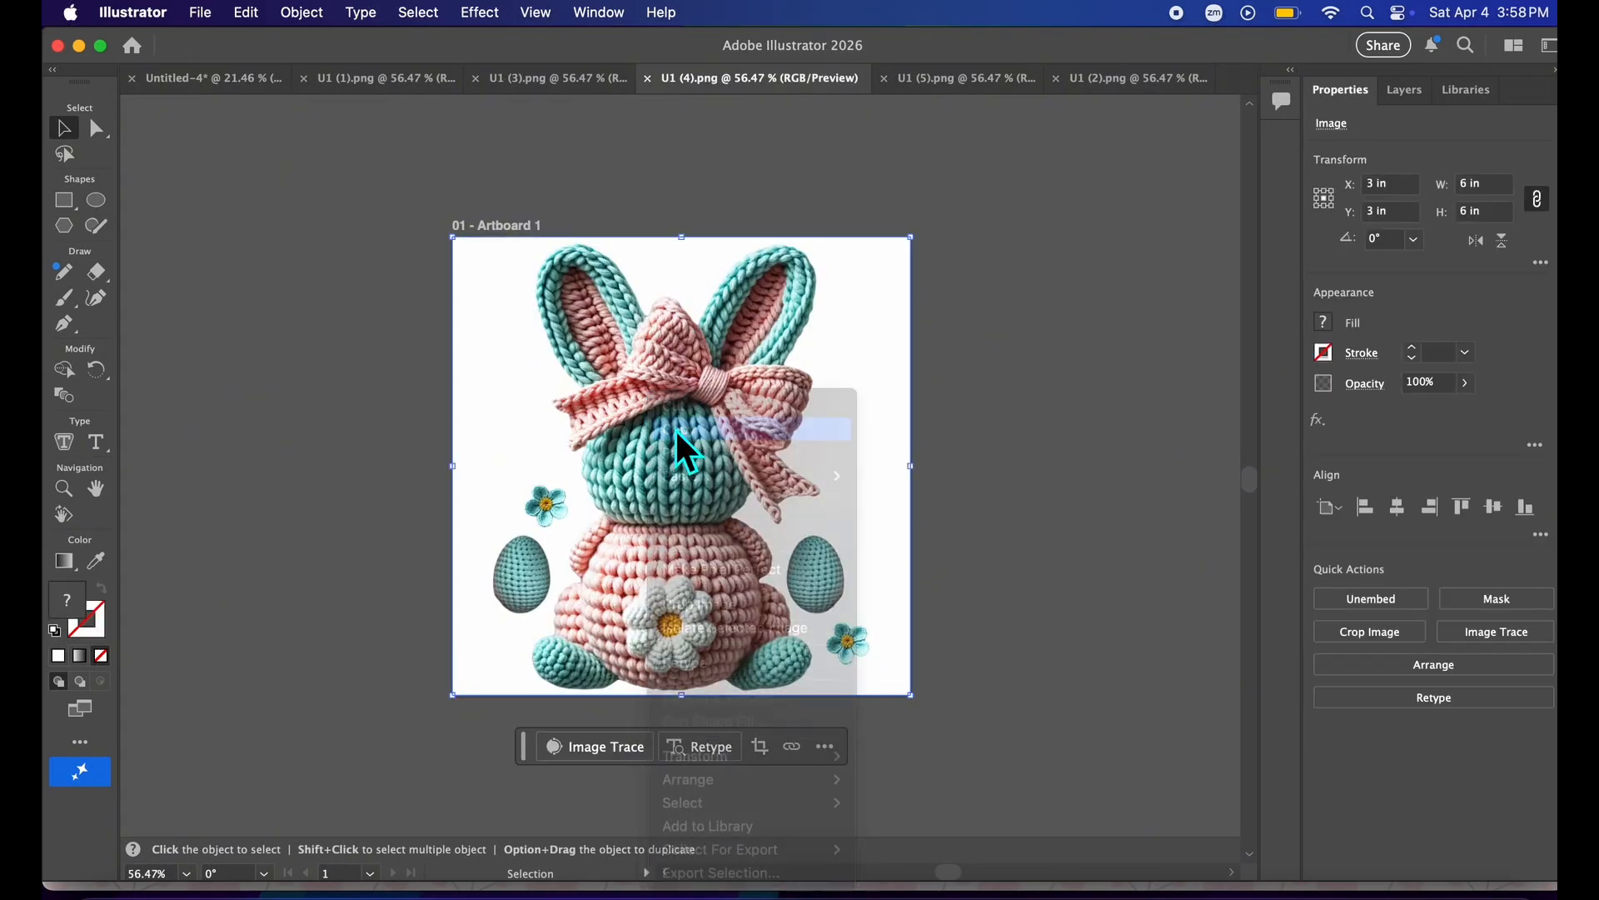
# Paste the knitted bunny image into the gang sheet document.
pyautogui.click(225, 83)
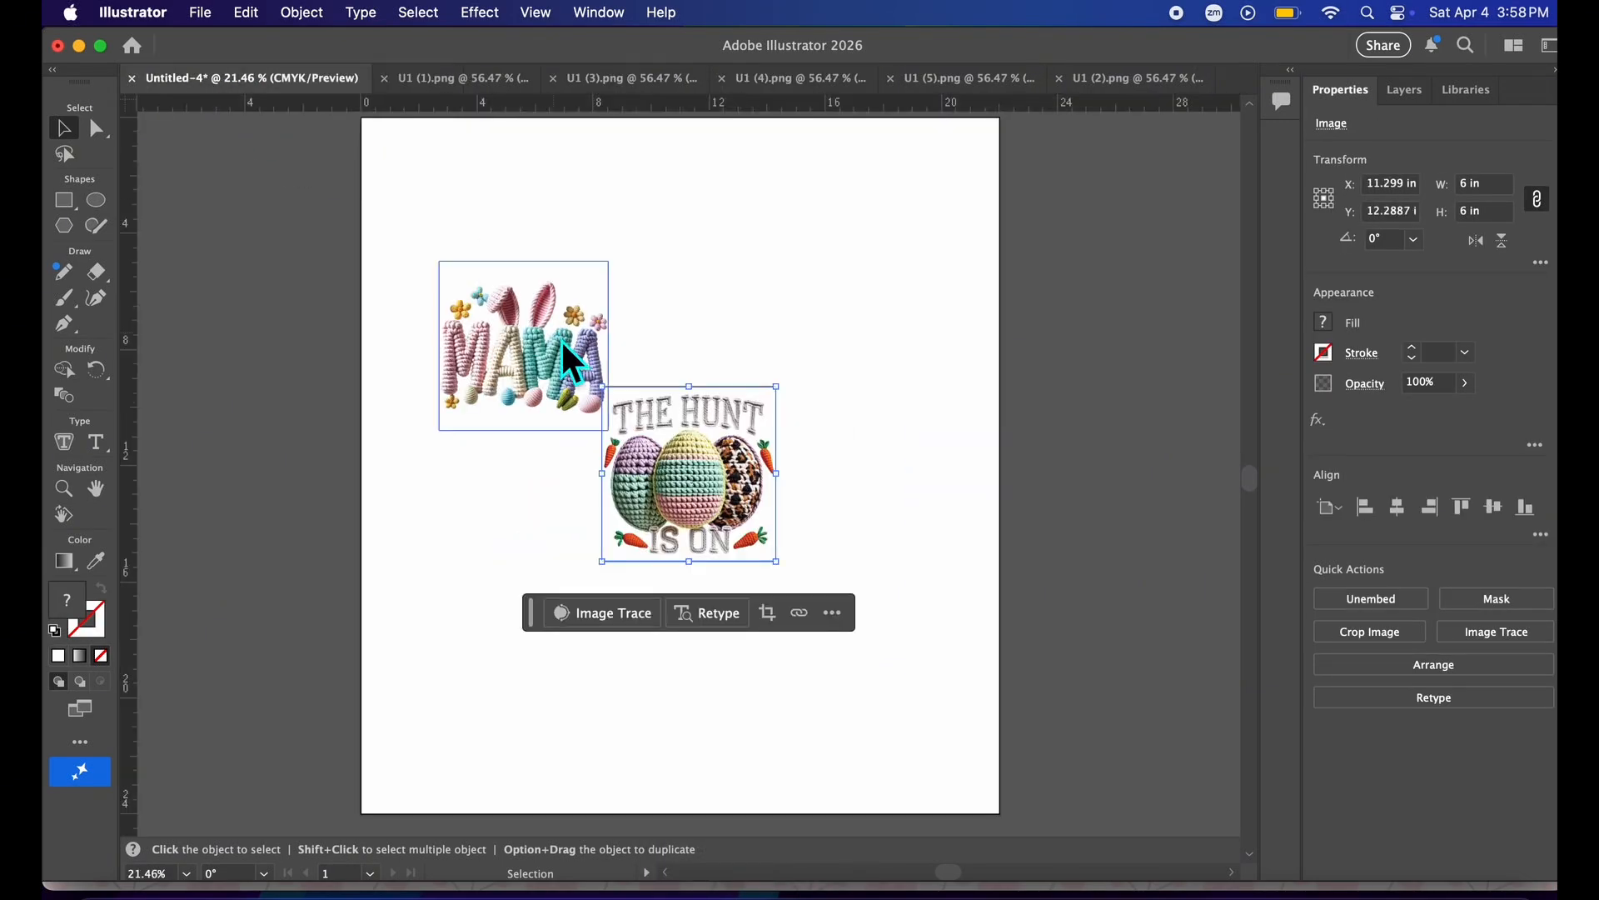
pyautogui.rightClick(718, 285)
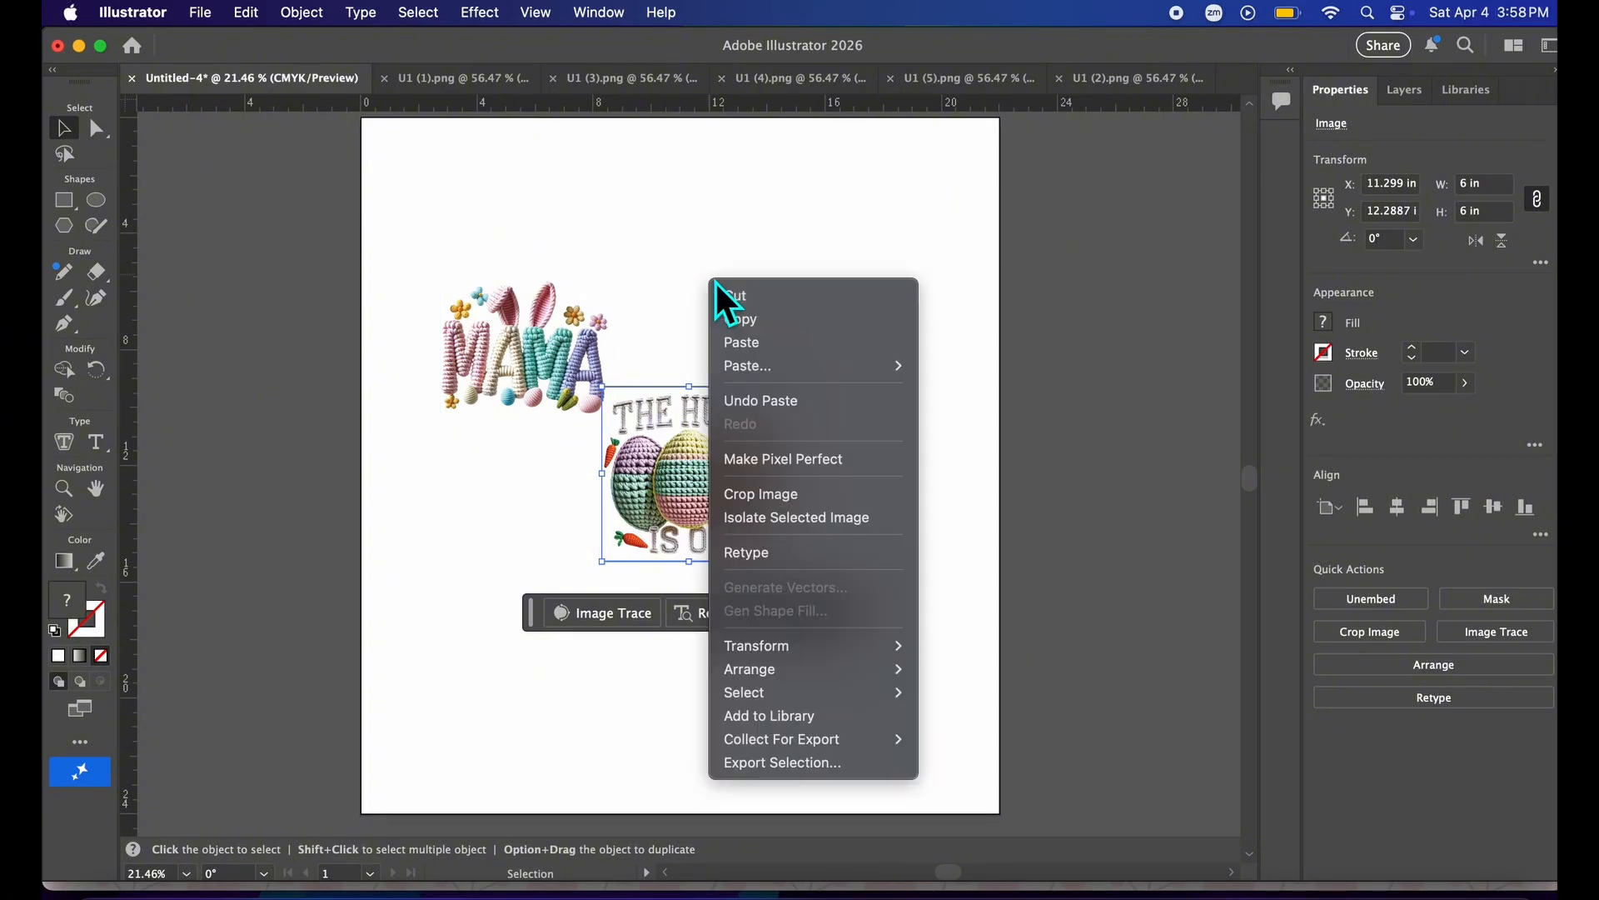
pyautogui.click(744, 348)
pyautogui.moveTo(946, 83); pyautogui.dragTo(948, 86)
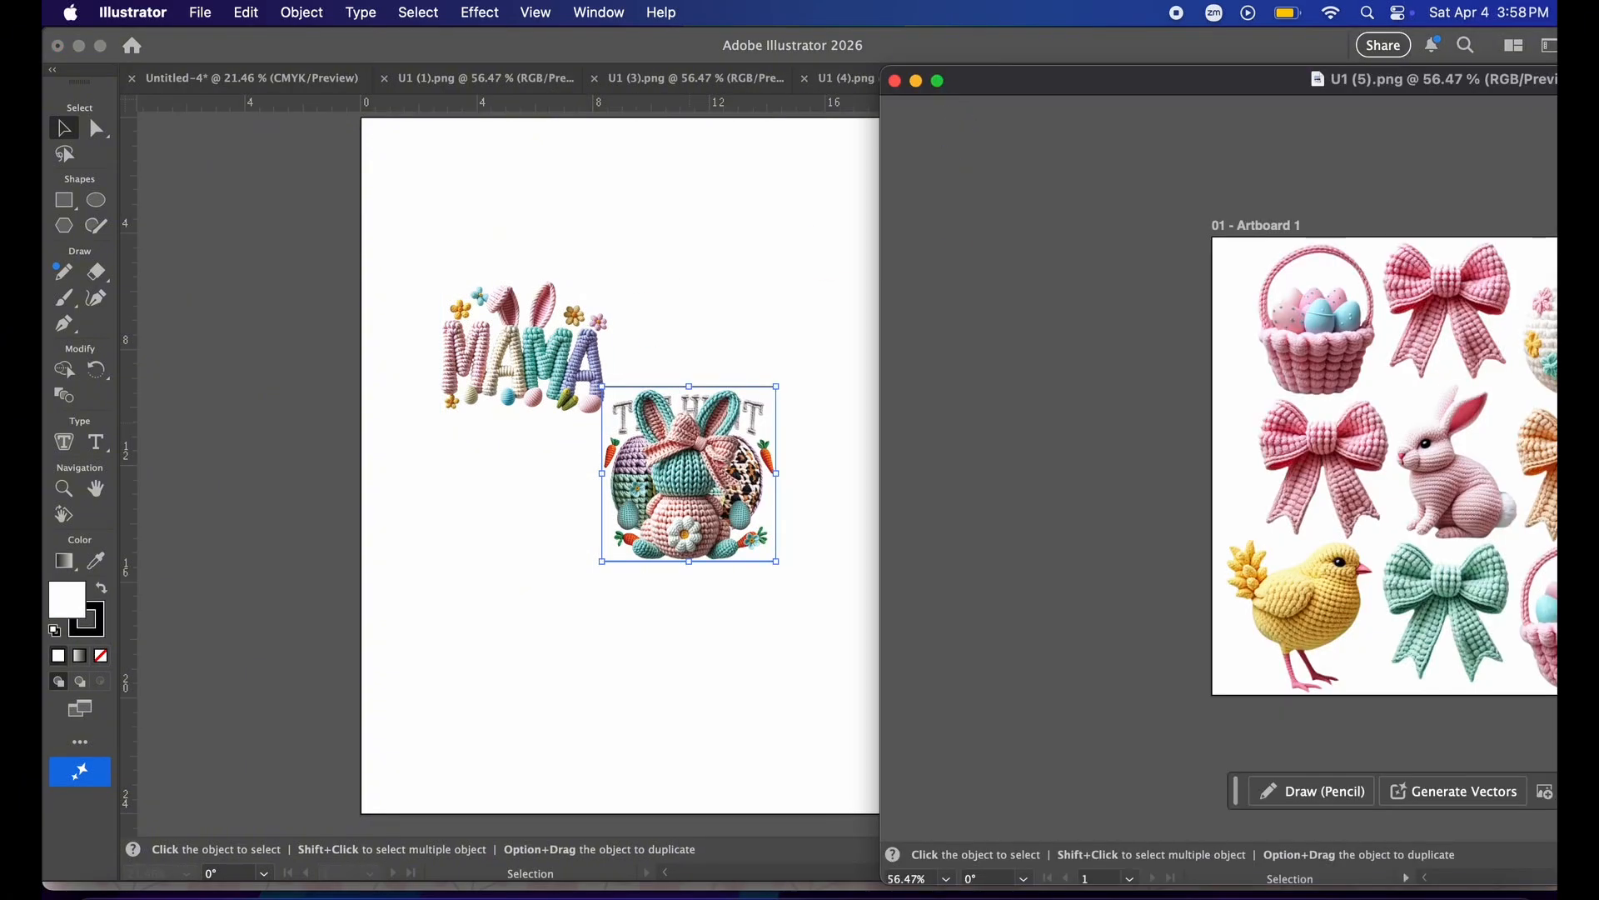
pyautogui.click(895, 81)
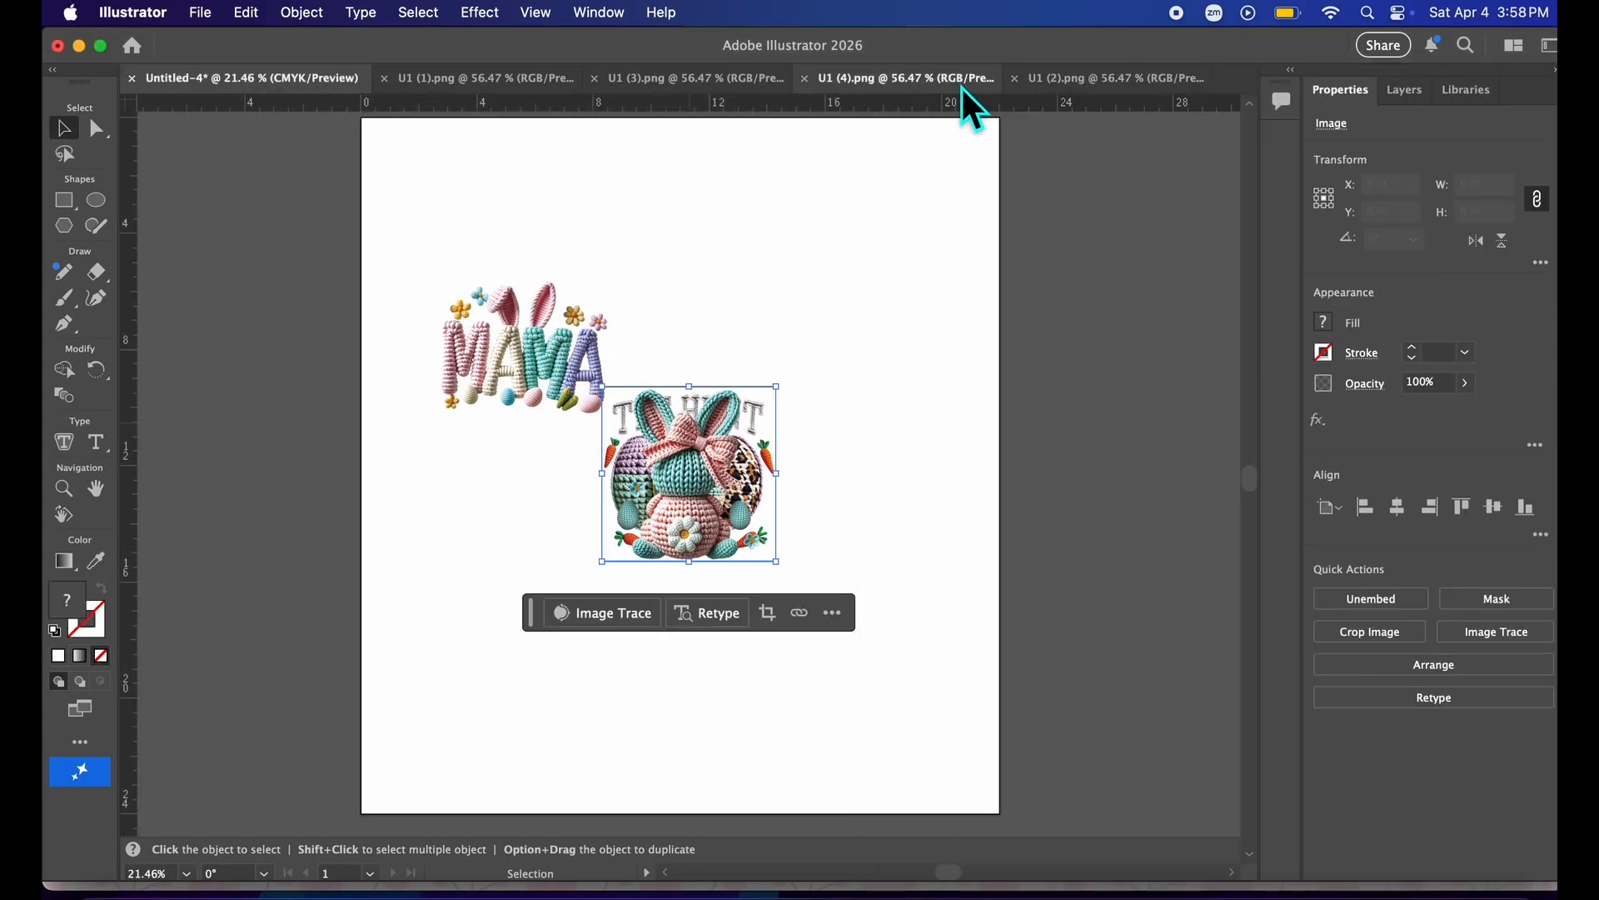
pyautogui.click(937, 81)
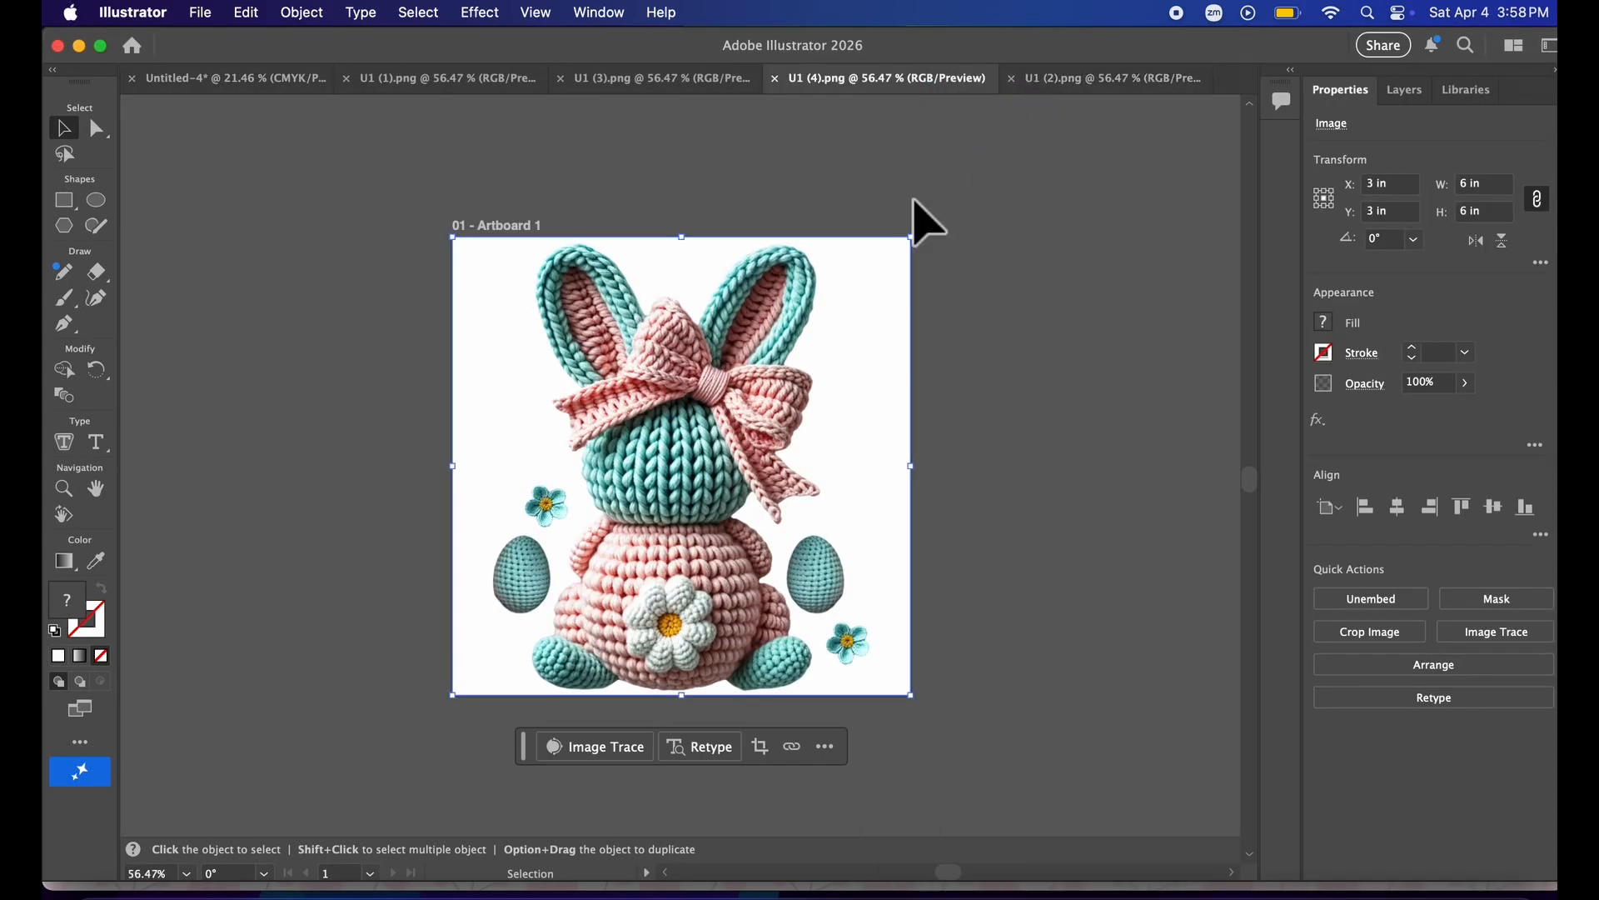
# Bring in the POPPIN BUNNY TRAIL image and arrange MAMA, bunny and POPPIN in a top row with THE HUNT IS ON below.
pyautogui.click(1087, 80)
pyautogui.moveTo(832, 321); pyautogui.dragTo(933, 288)
pyautogui.moveTo(700, 509); pyautogui.dragTo(708, 266)
pyautogui.moveTo(552, 367); pyautogui.dragTo(547, 293)
pyautogui.moveTo(701, 489); pyautogui.dragTo(485, 475)
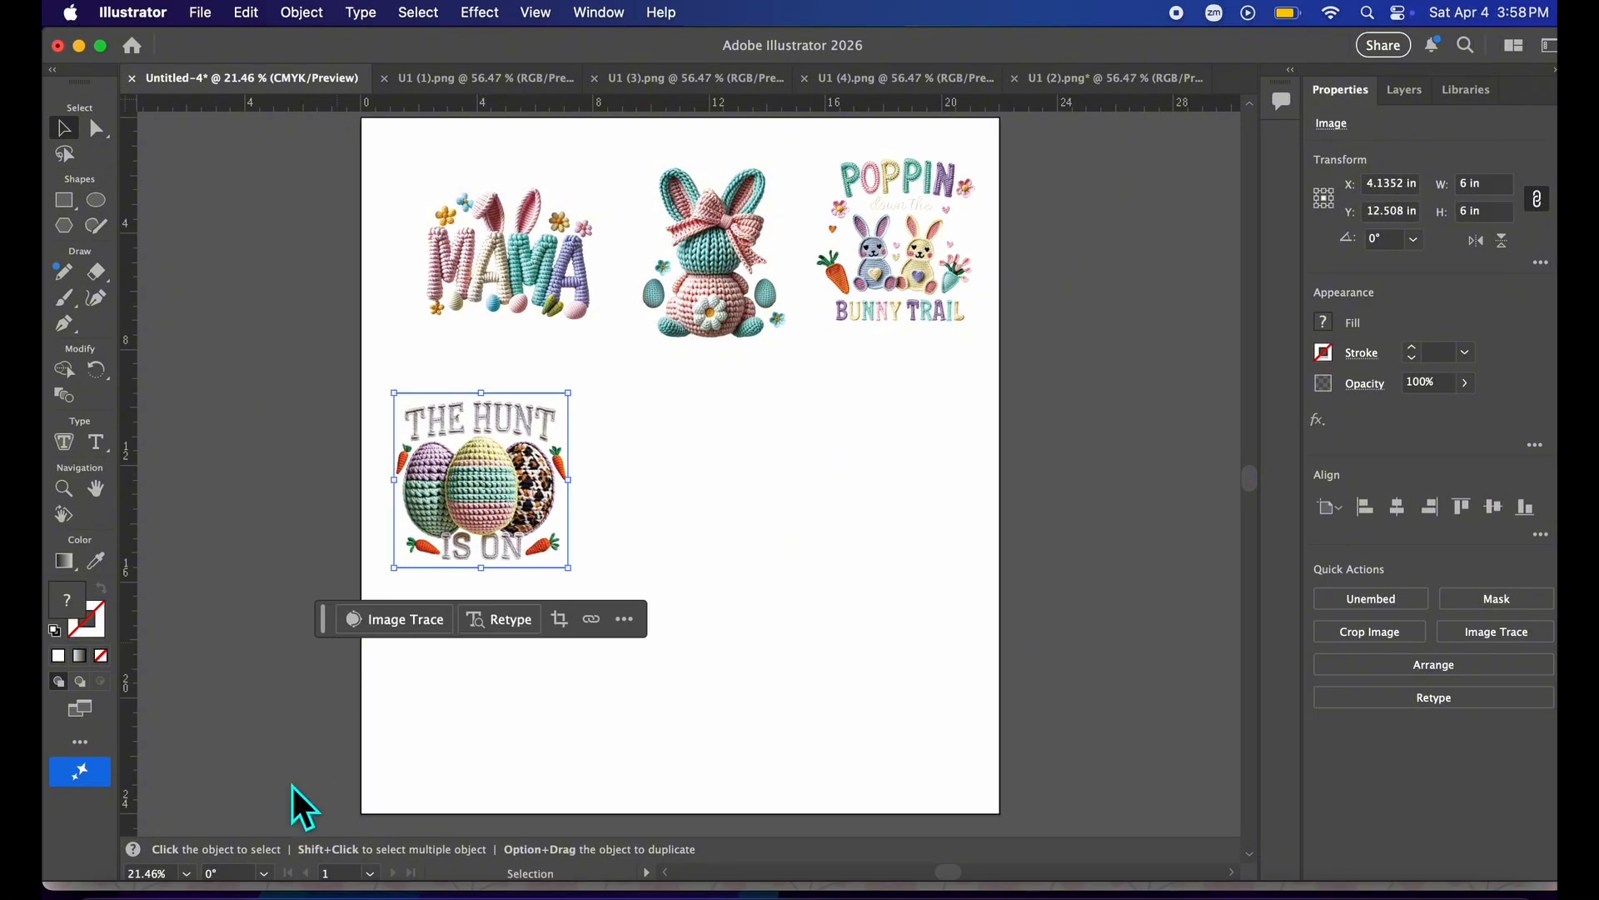
# Open the Easter3 folder in Finder and drag the Easter truck design onto the gang sheet.
pyautogui.click(98, 895)
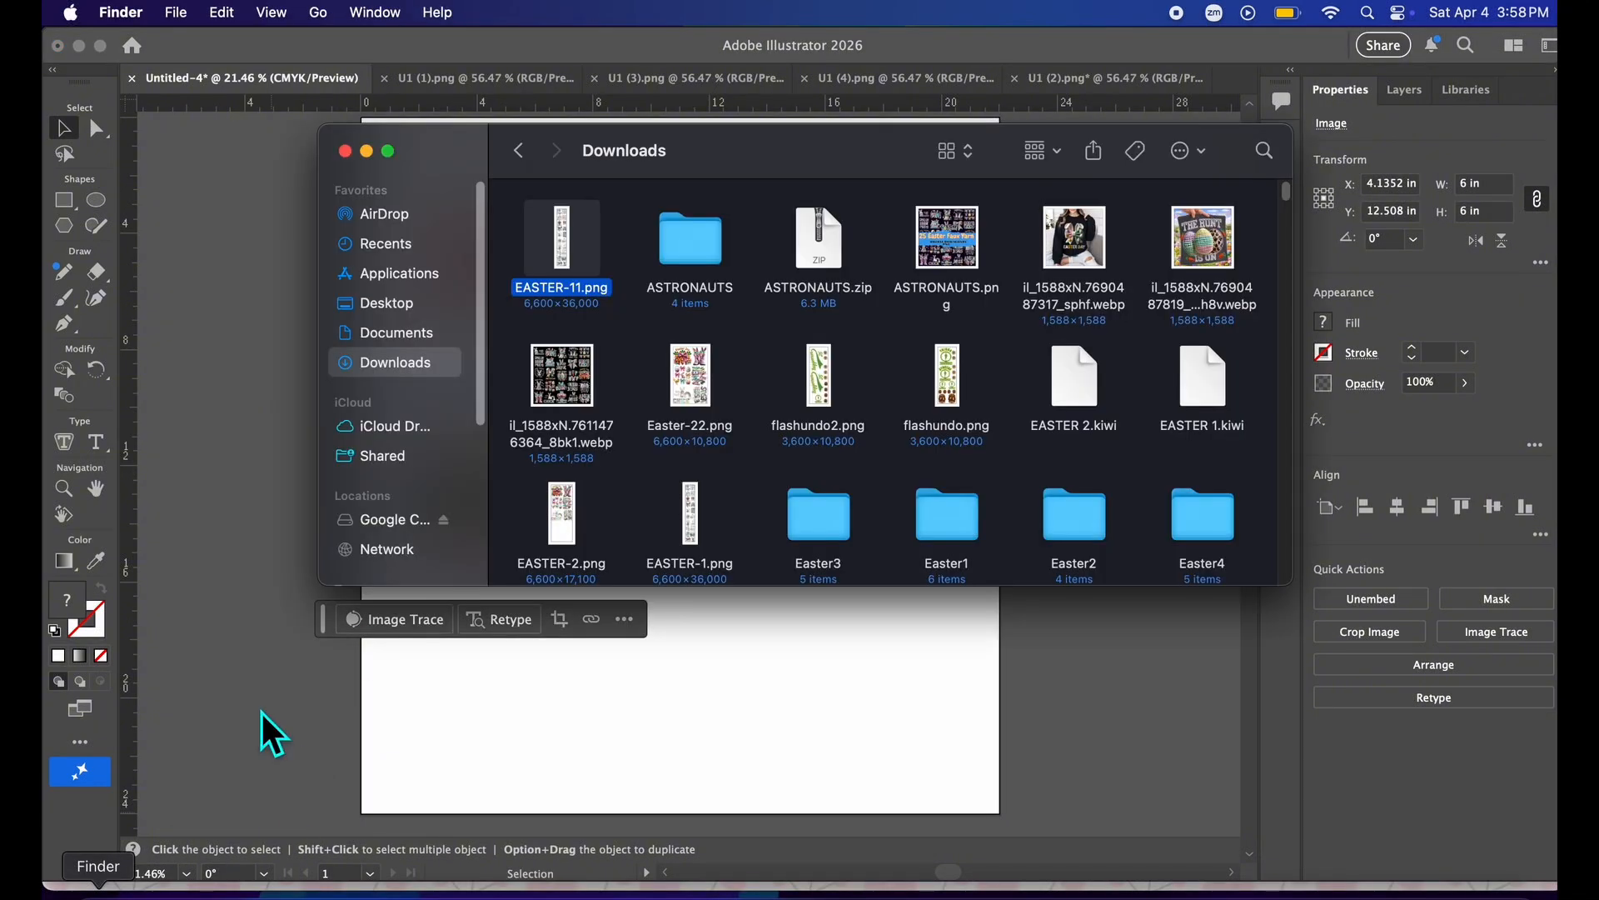
pyautogui.scroll(-2, 870, 438)
pyautogui.doubleClick(822, 463)
pyautogui.moveTo(1056, 290); pyautogui.dragTo(672, 701)
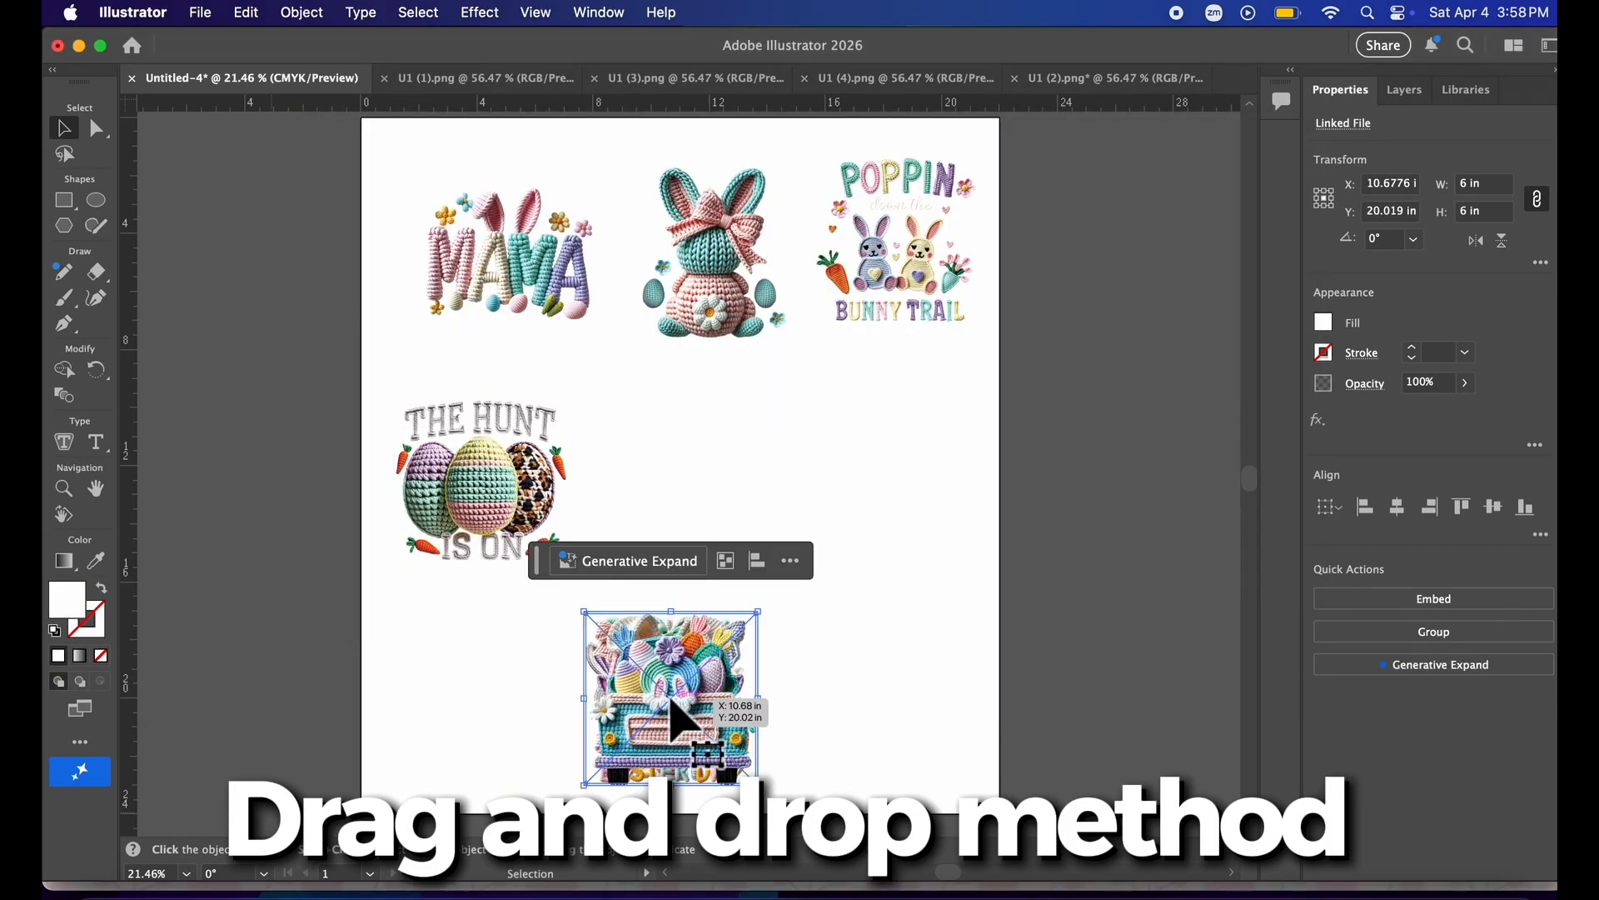
# Drag in the remaining Easter3 designs and arrange them into the middle and bottom rows of the artboard.
pyautogui.click(846, 653)
pyautogui.moveTo(675, 684); pyautogui.dragTo(884, 423)
pyautogui.moveTo(737, 700); pyautogui.dragTo(704, 508)
pyautogui.moveTo(650, 691); pyautogui.dragTo(867, 713)
pyautogui.moveTo(691, 693); pyautogui.dragTo(688, 707)
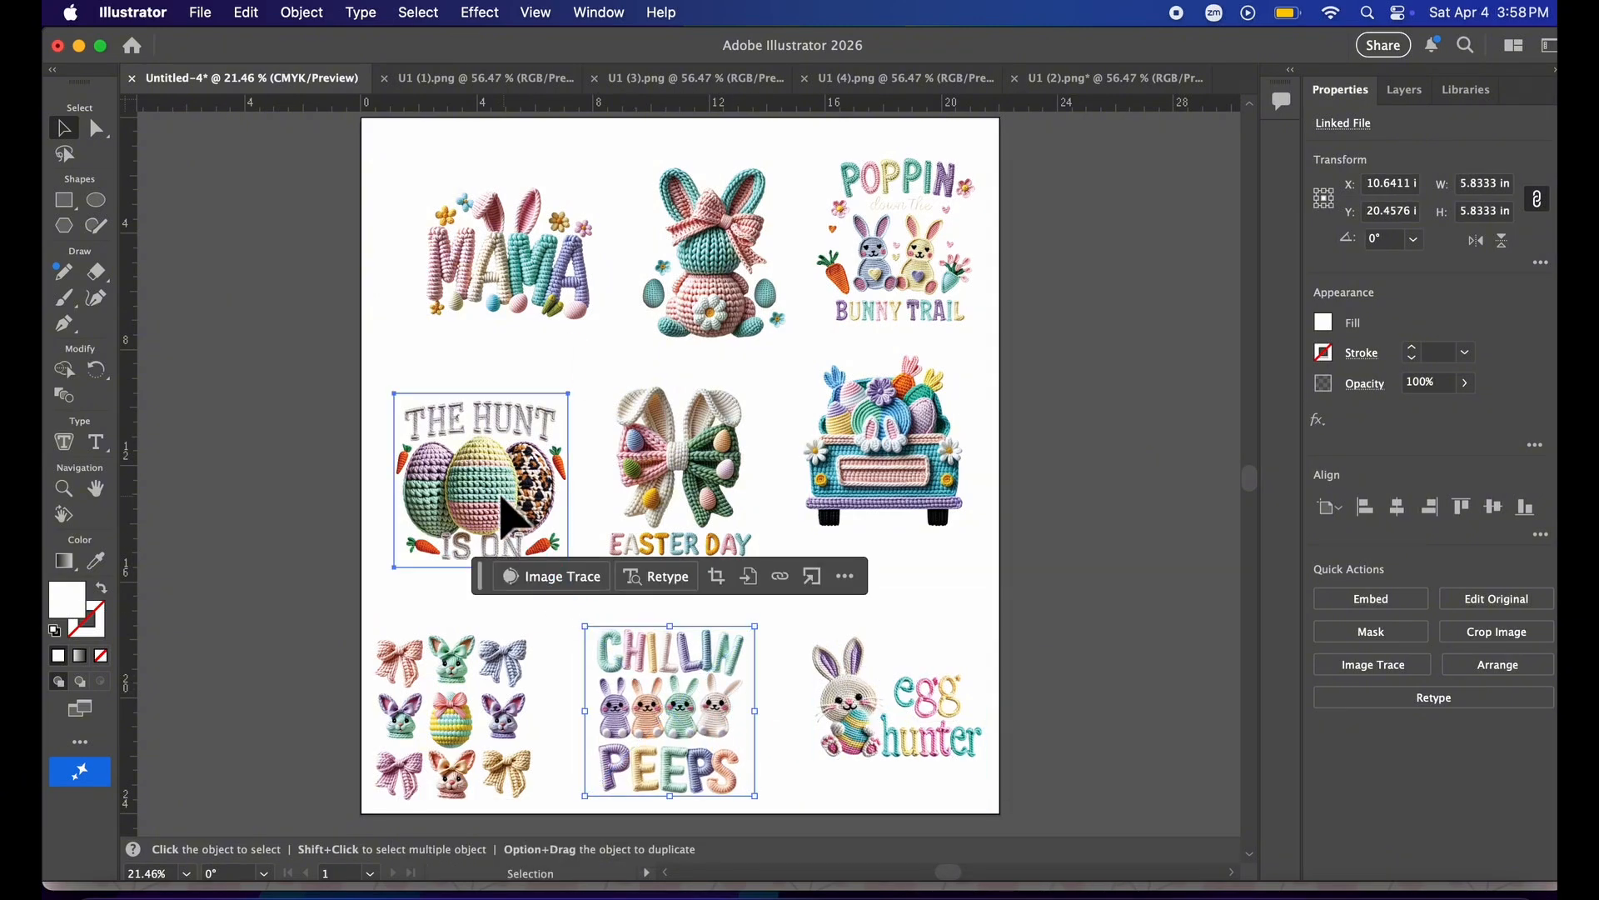
# Fine-tune the positions of the designs on the artboard for even spacing, then deselect everything.
pyautogui.moveTo(509, 518); pyautogui.dragTo(500, 510)
pyautogui.moveTo(532, 292); pyautogui.dragTo(492, 263)
pyautogui.moveTo(699, 314); pyautogui.dragTo(674, 287)
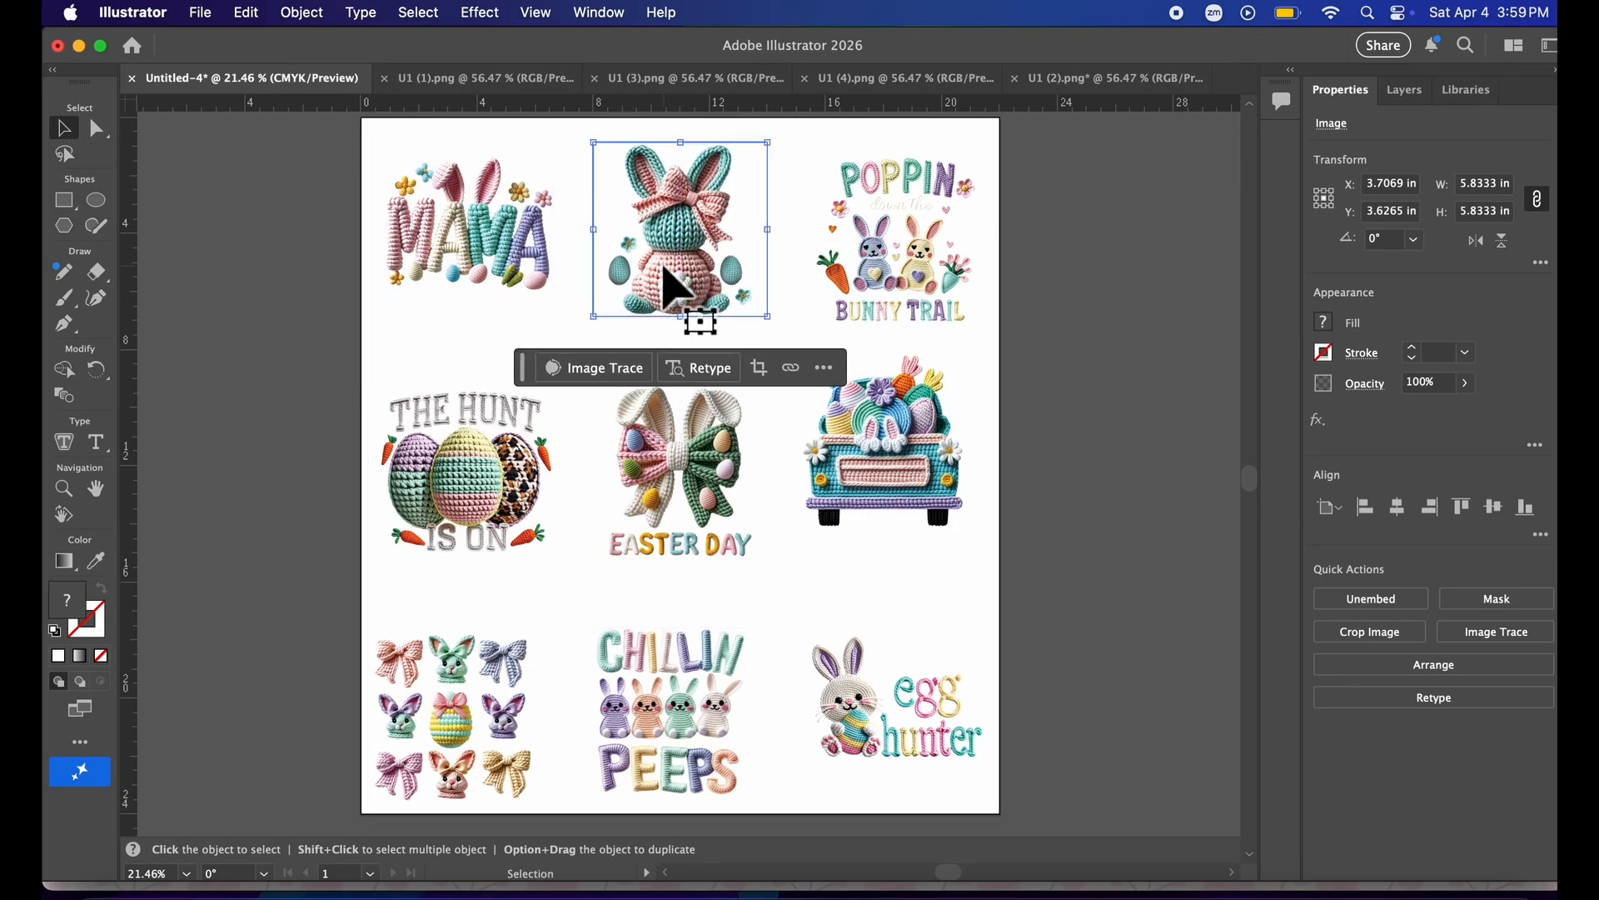
pyautogui.moveTo(874, 307); pyautogui.dragTo(867, 296)
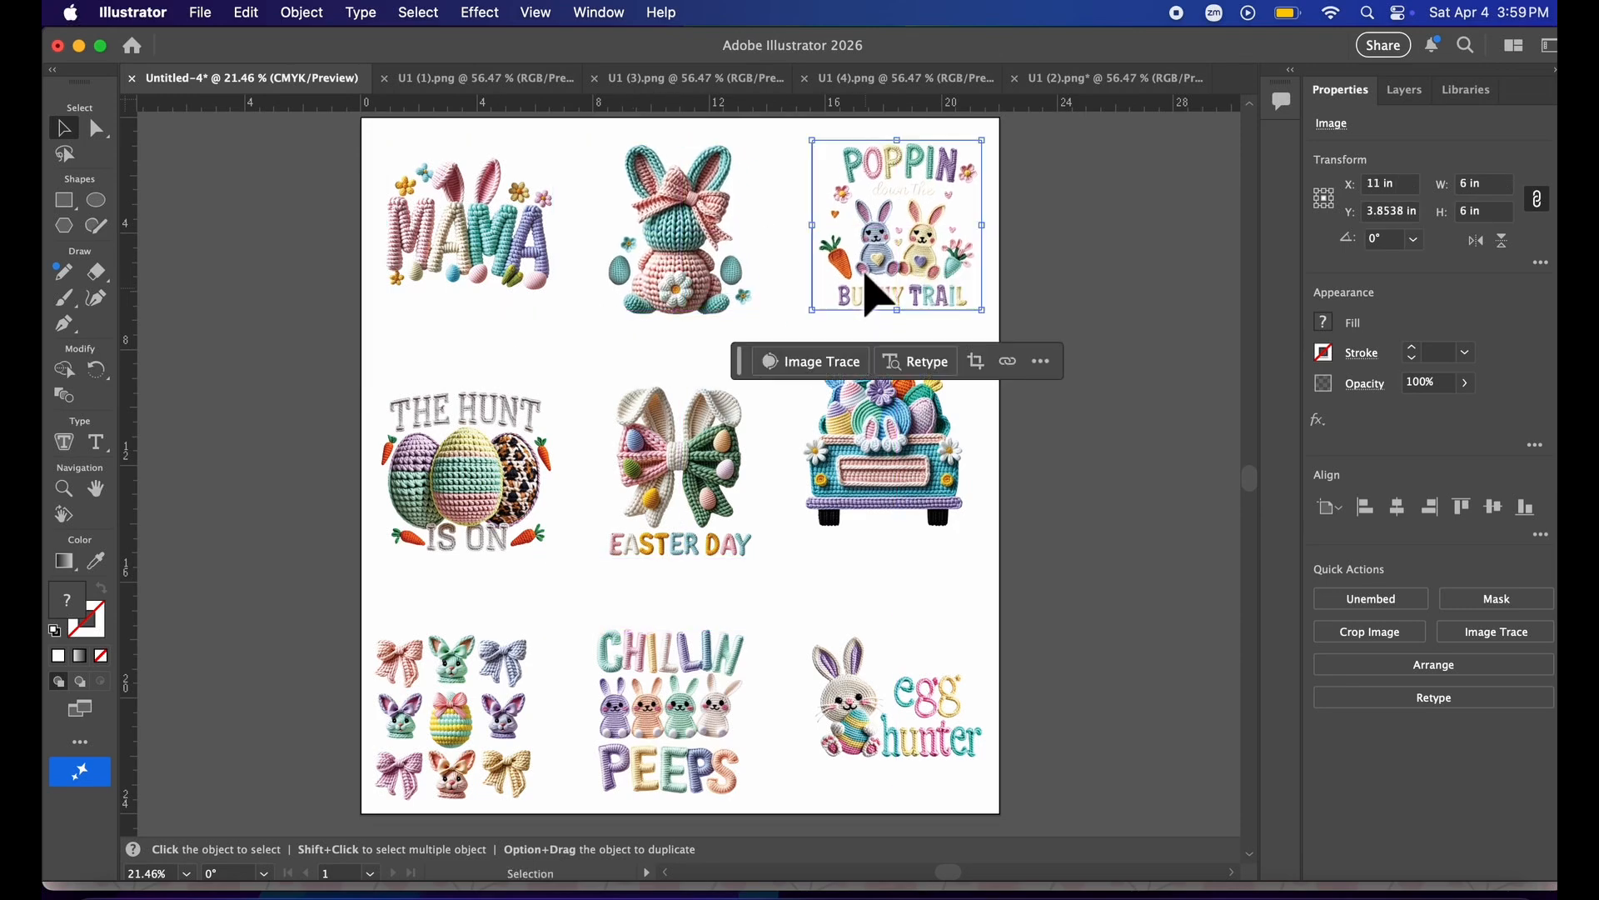
pyautogui.click(862, 408)
pyautogui.moveTo(867, 703); pyautogui.dragTo(865, 713)
pyautogui.click(1130, 659)
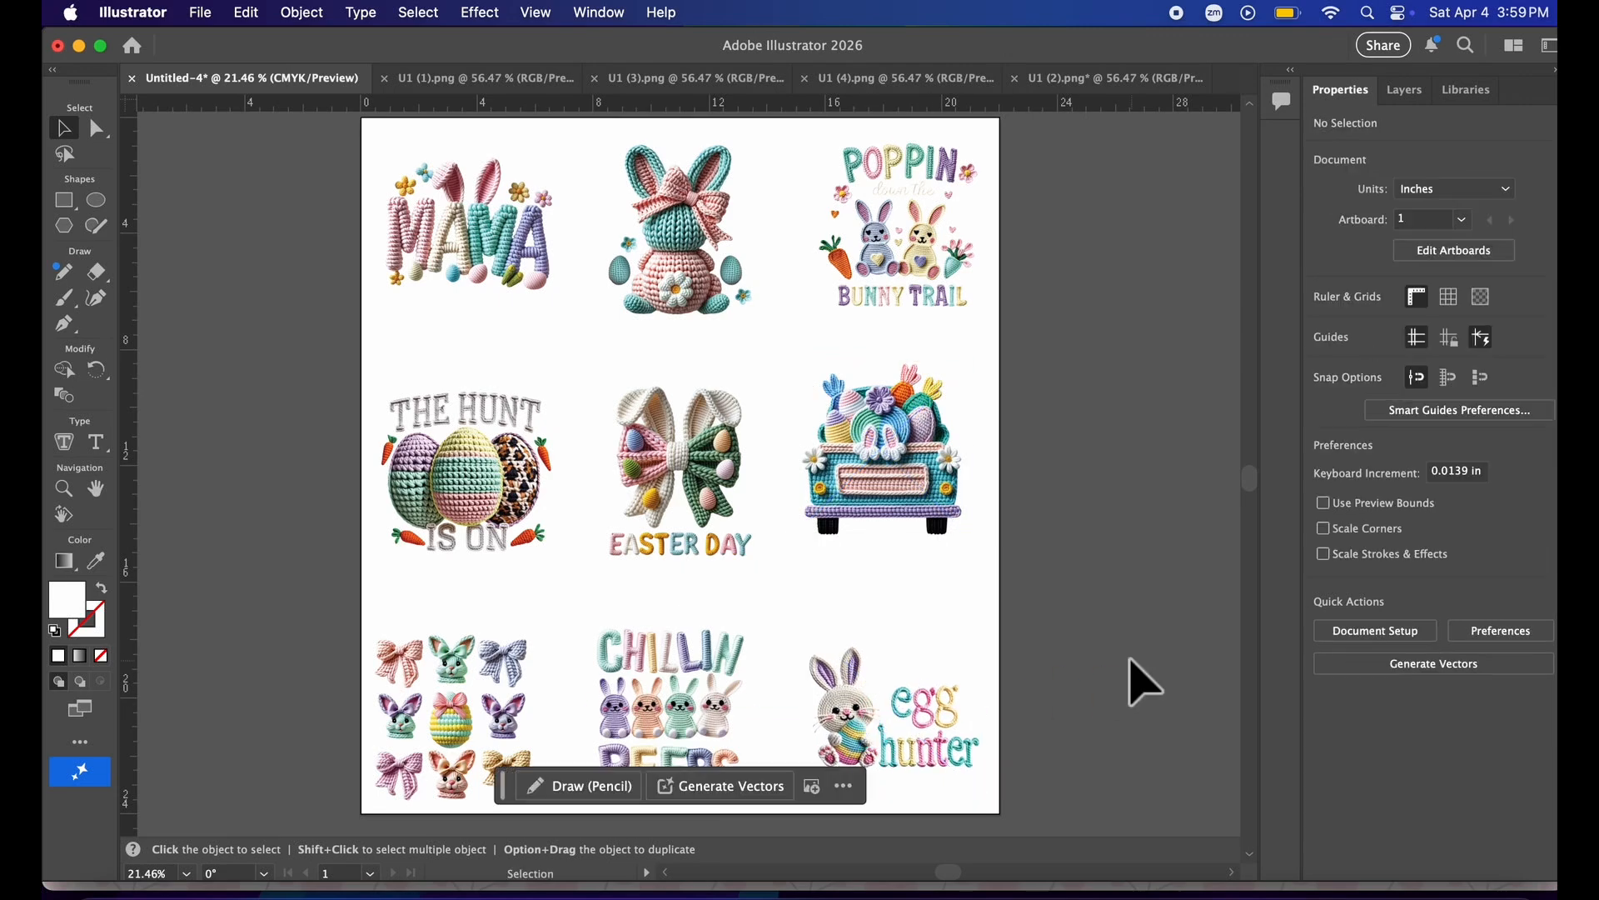
# Show the transparency grid to inspect the design backgrounds, then hide it again.
pyautogui.click(1487, 305)
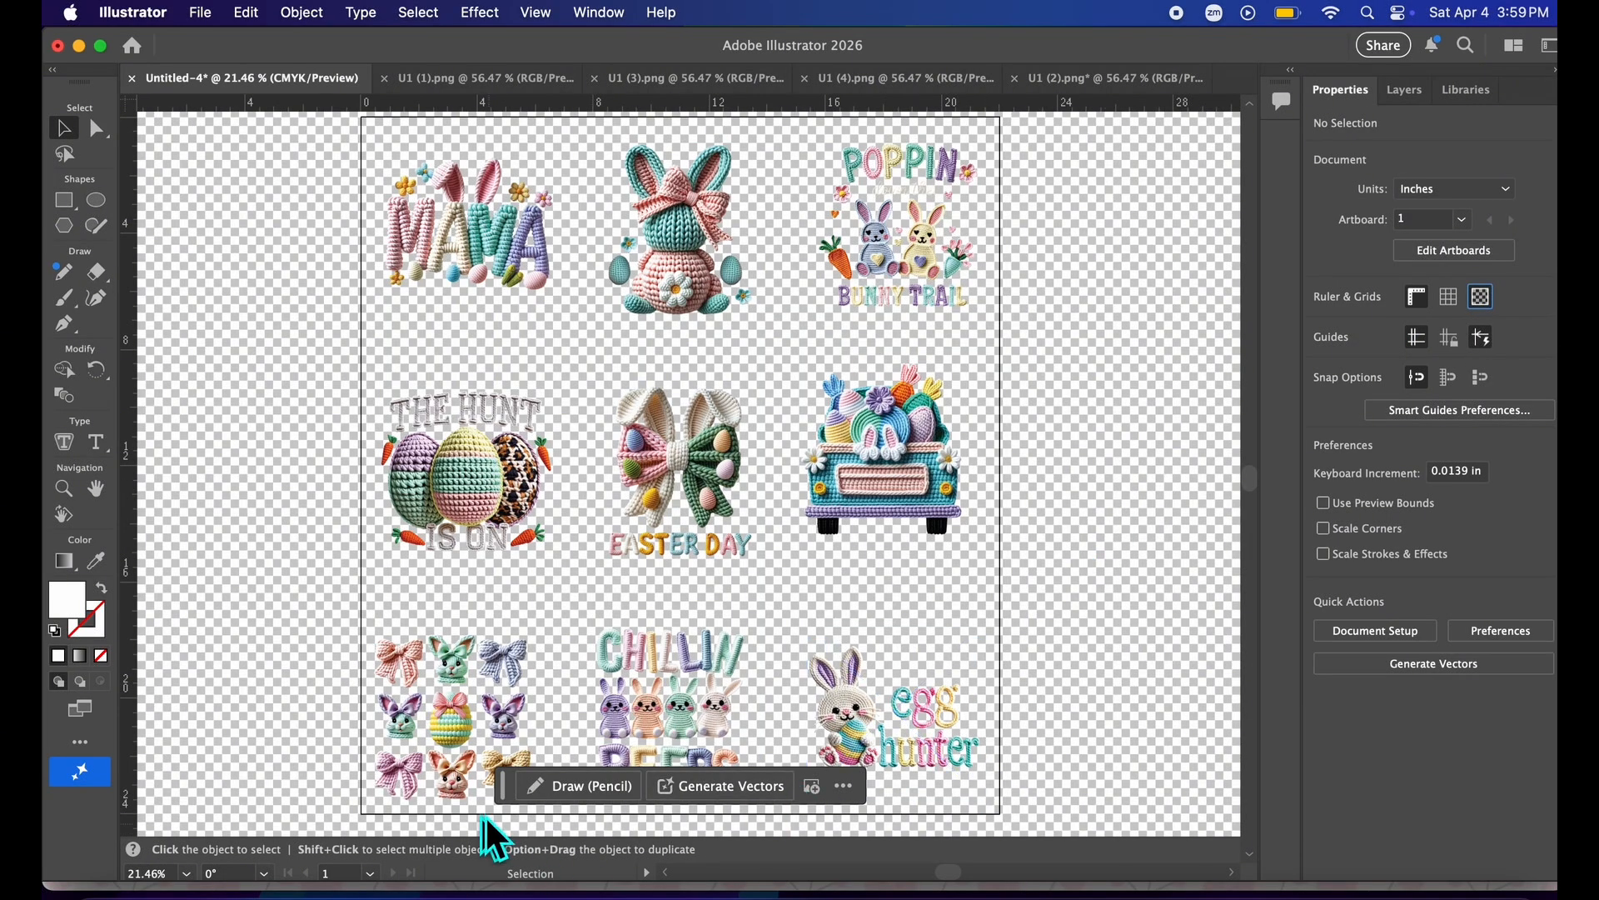
pyautogui.moveTo(516, 791)
pyautogui.mouseDown()
pyautogui.moveTo(560, 819)
pyautogui.moveTo(955, 861)
pyautogui.mouseUp()
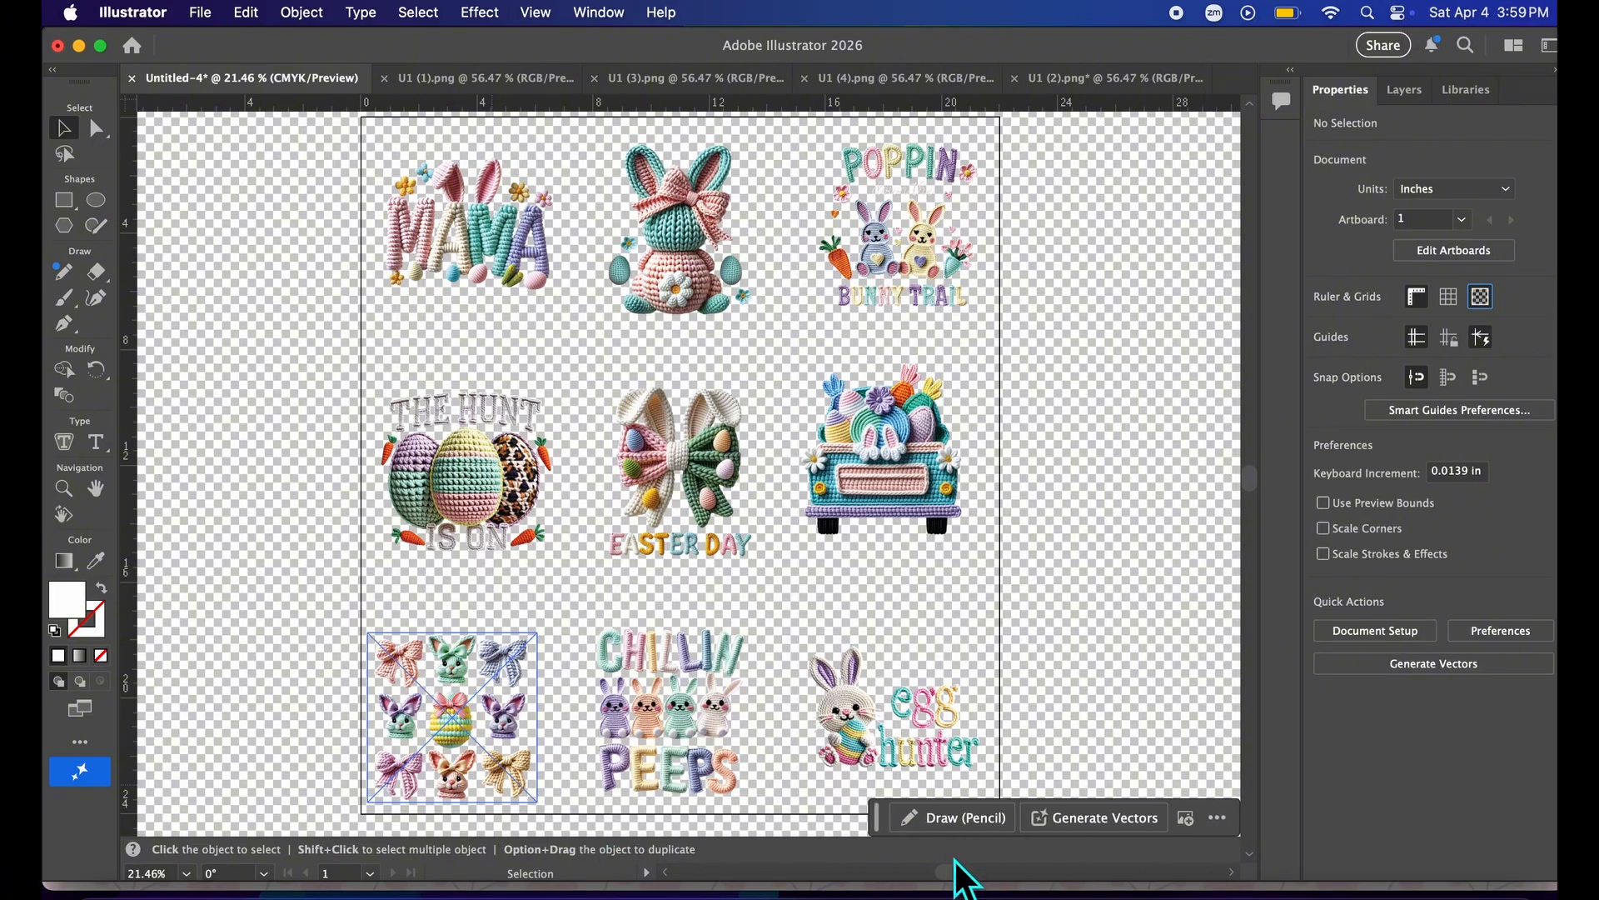
pyautogui.scroll(-2, 1036, 626)
pyautogui.scroll(2, 1035, 627)
pyautogui.scroll(1, 1049, 646)
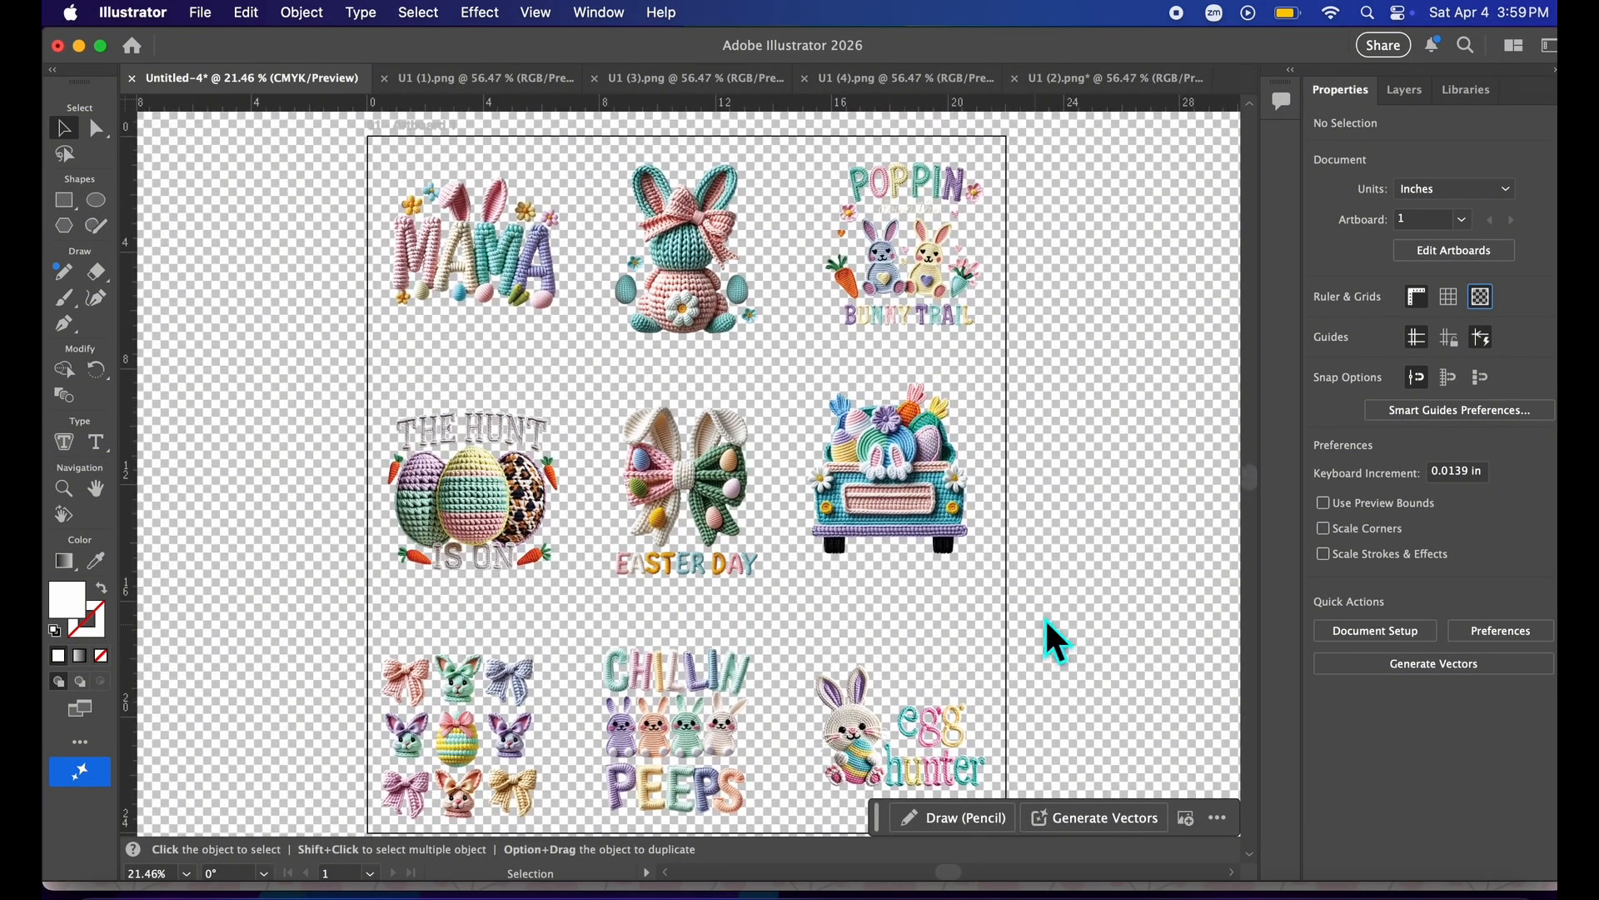
pyautogui.click(1480, 300)
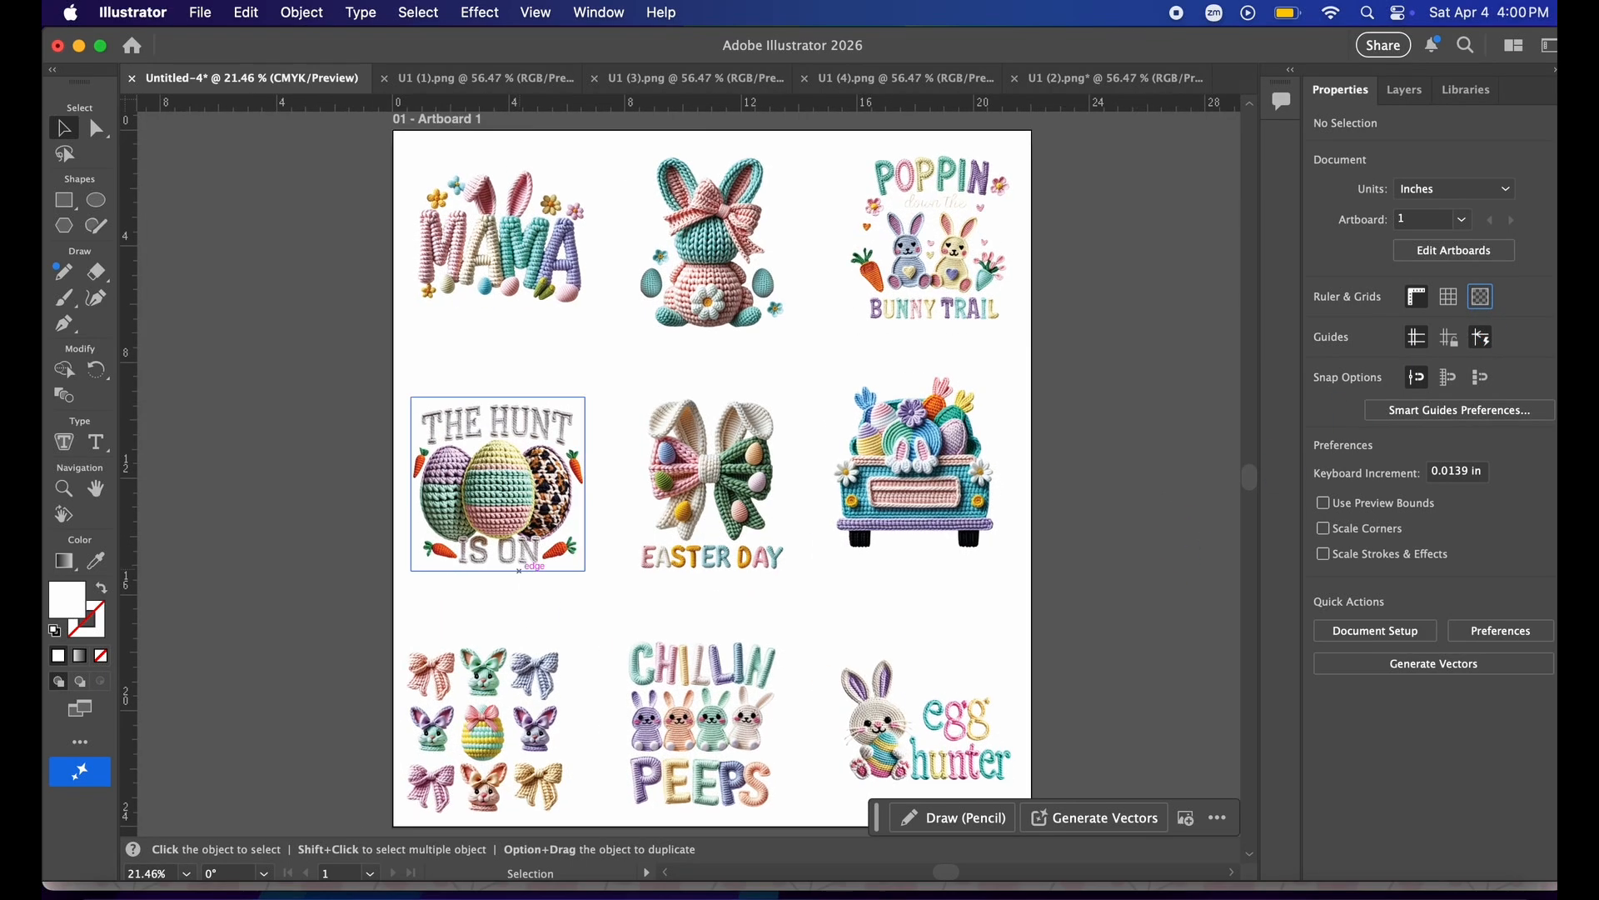
# Start an Export As, naming the file Test Gang Sheet and saving it in Downloads.
pyautogui.click(213, 12)
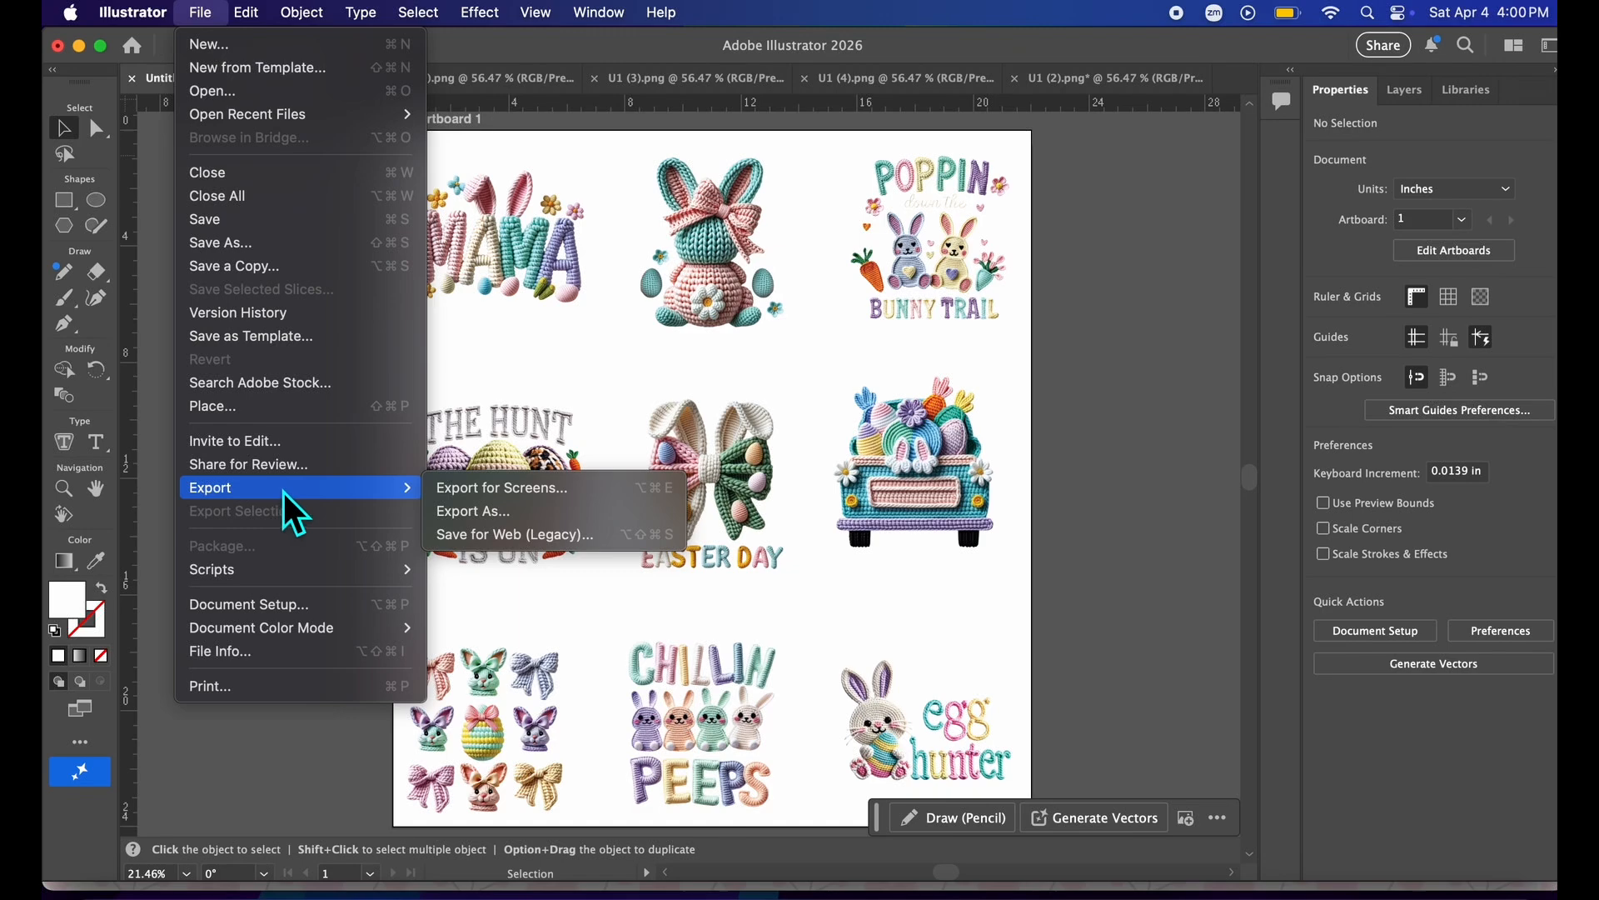
pyautogui.moveTo(383, 491)
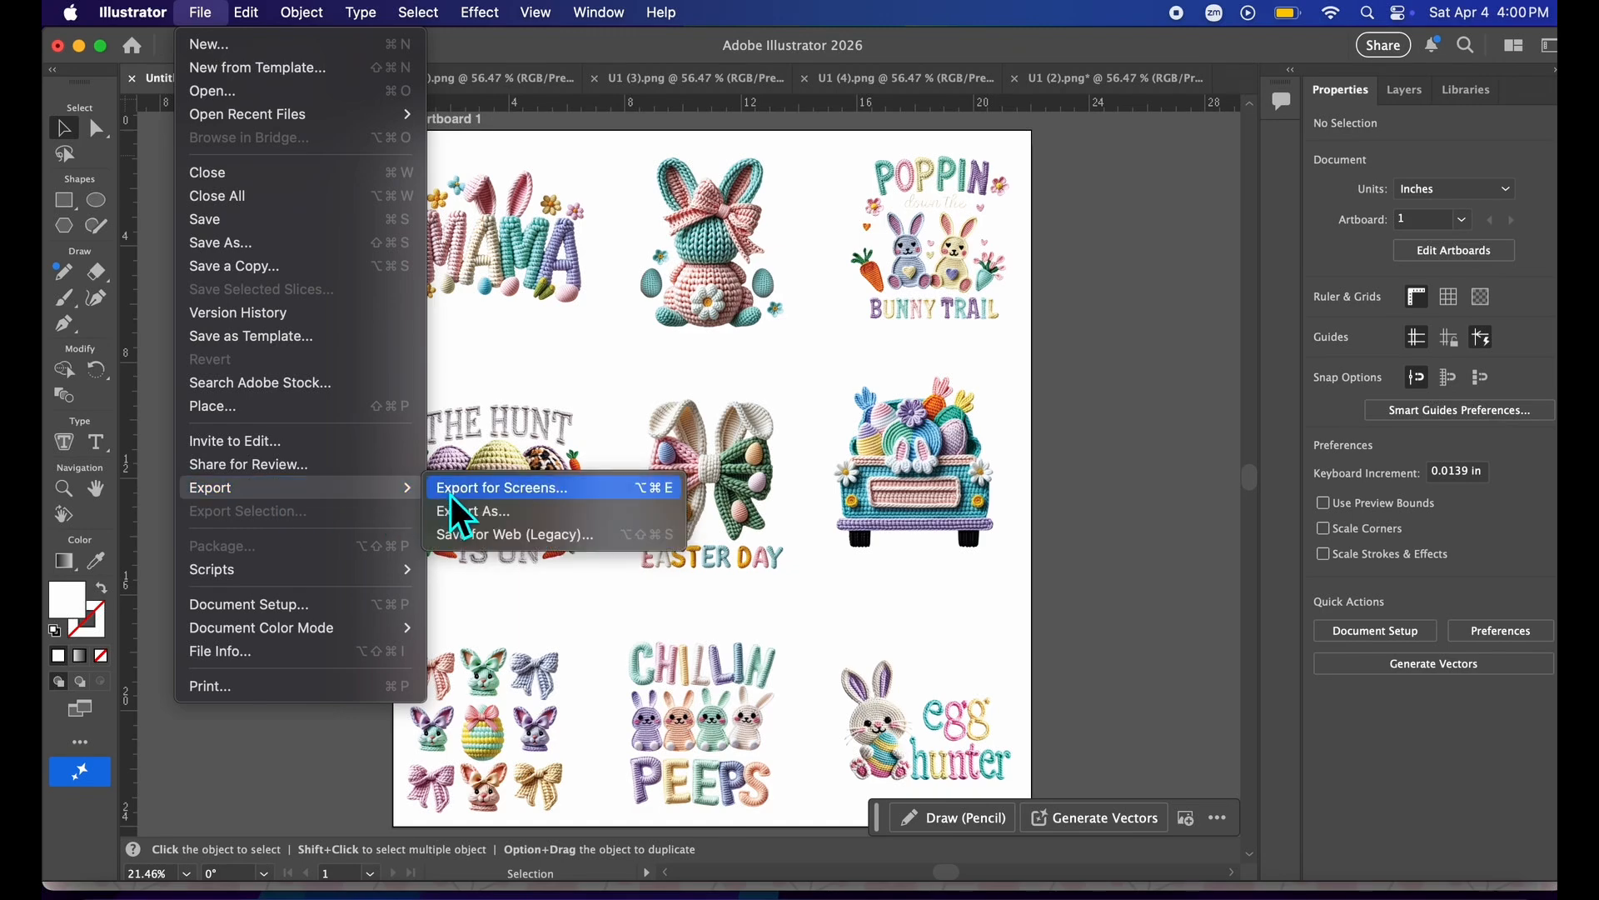
pyautogui.click(463, 514)
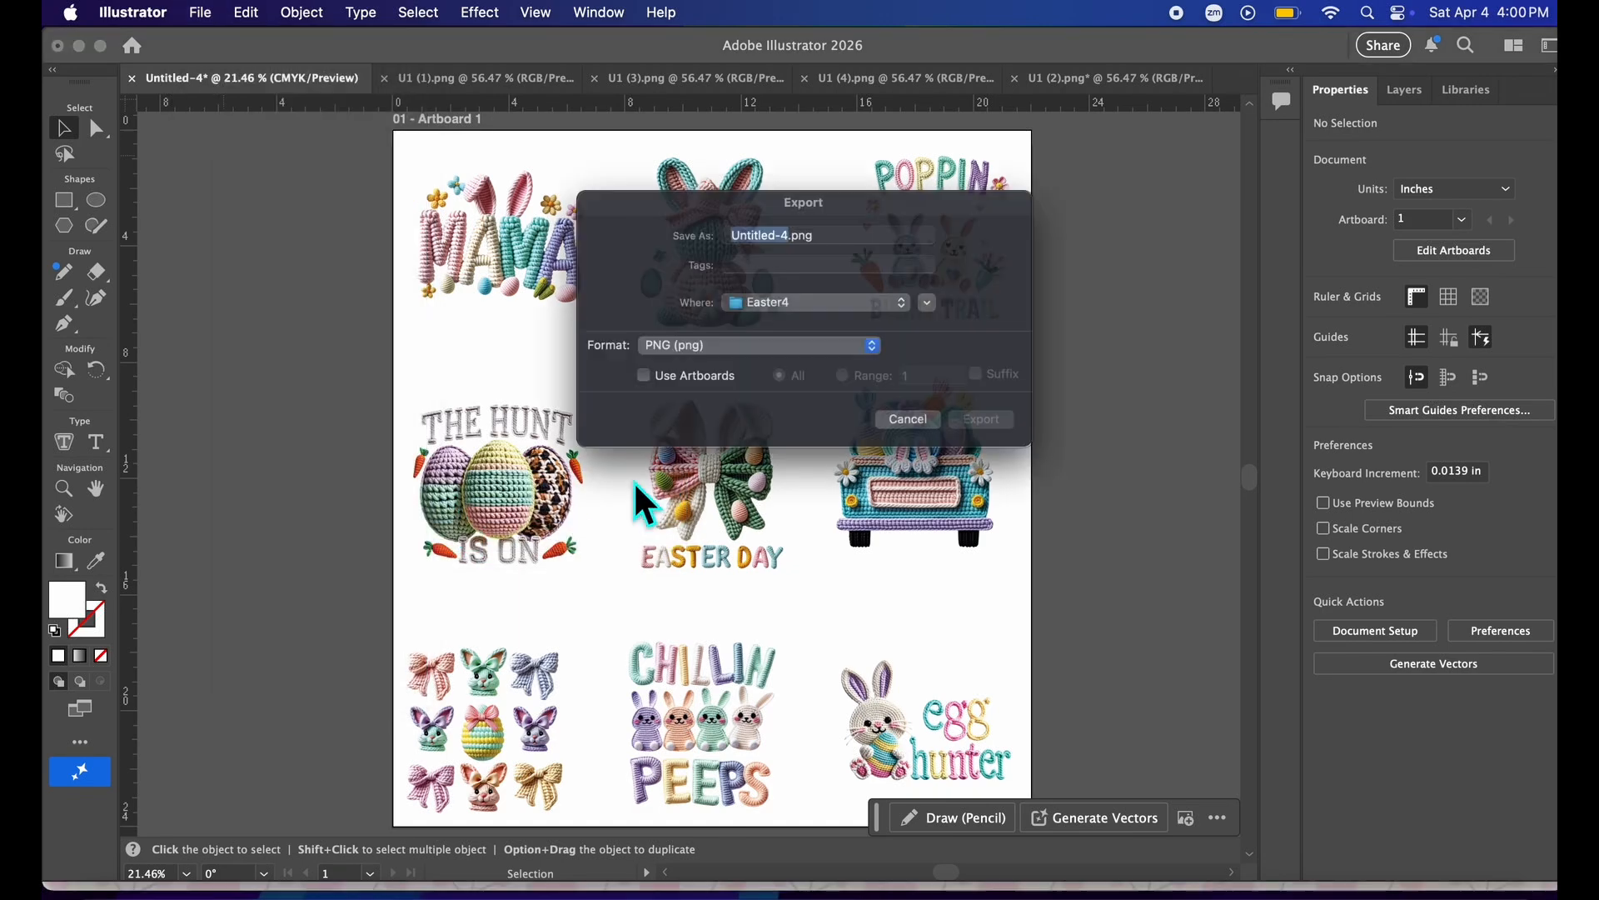
pyautogui.write('Test')
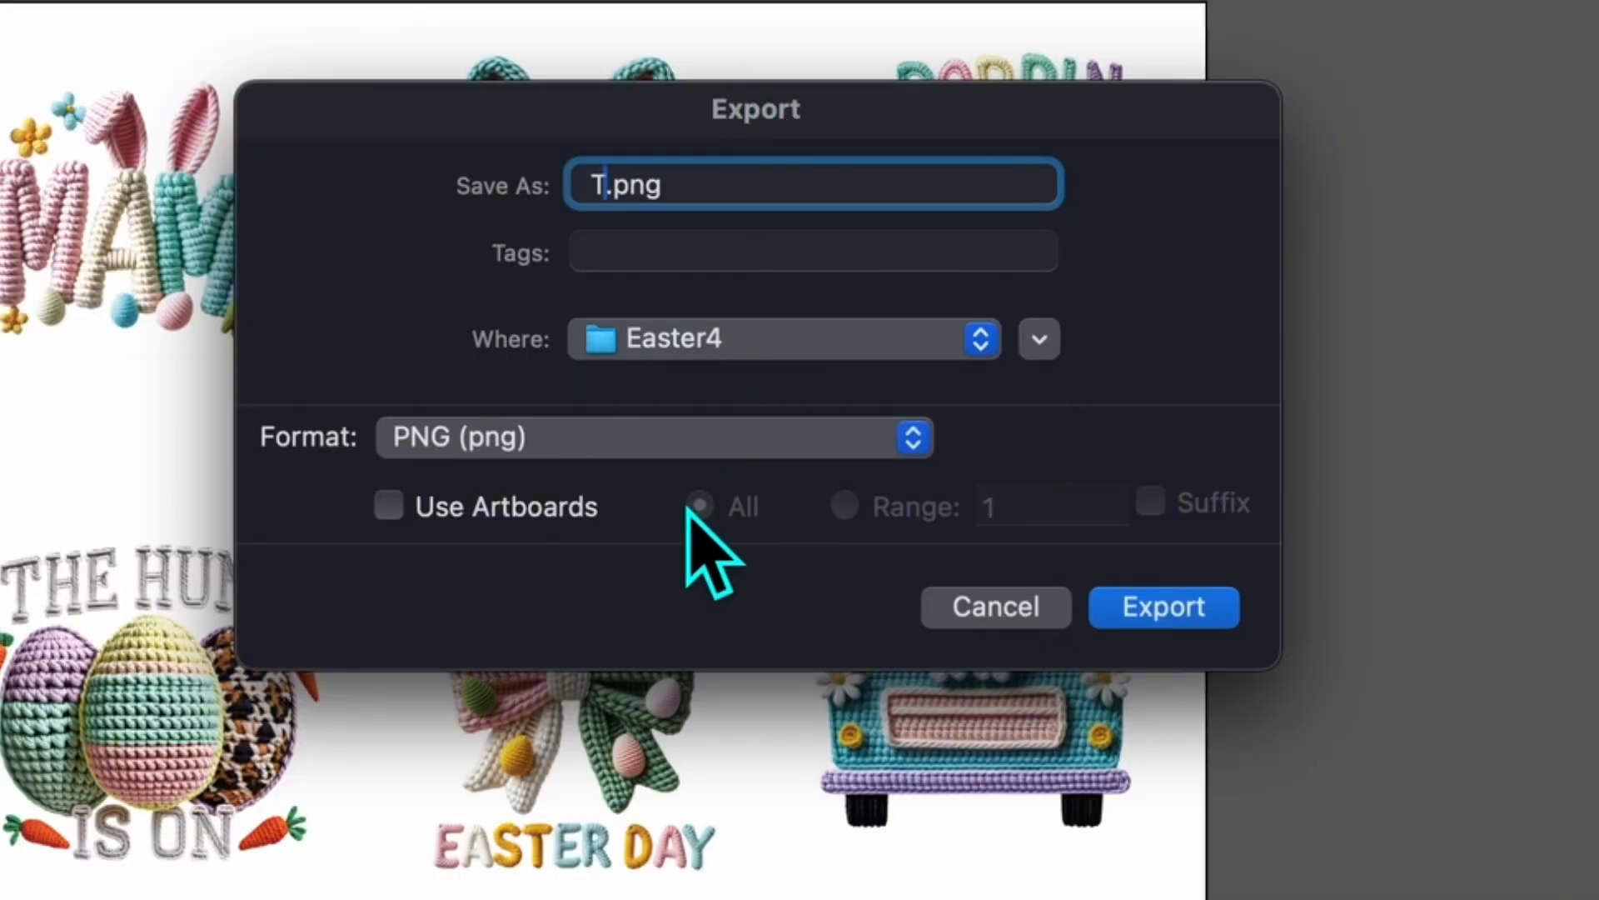
pyautogui.write(' Gang Sheet')
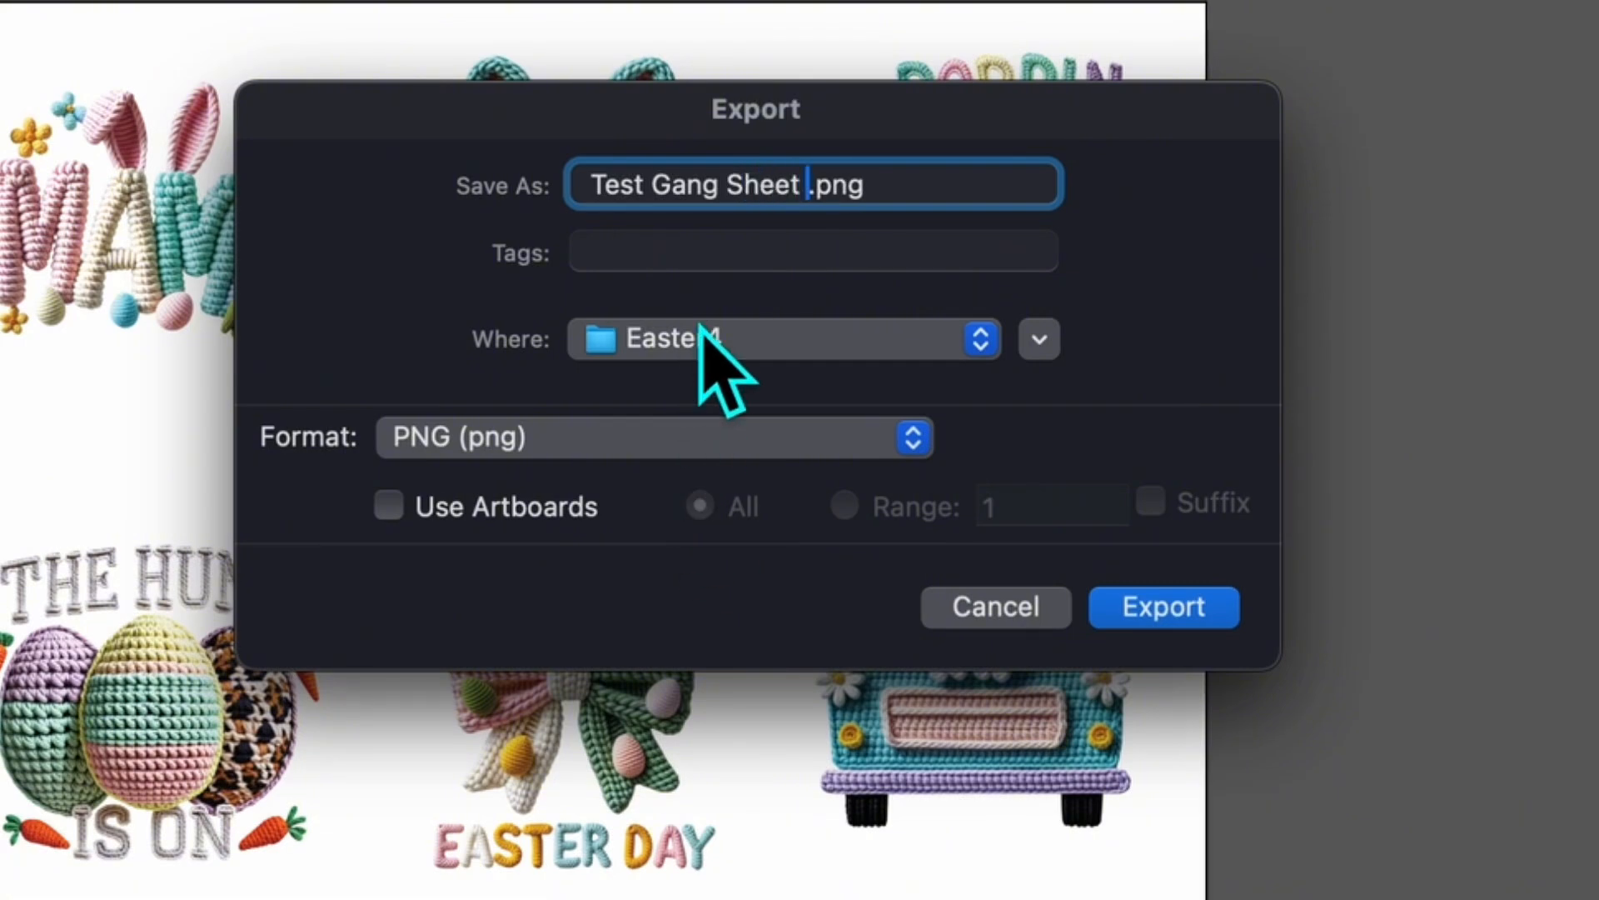
pyautogui.click(706, 337)
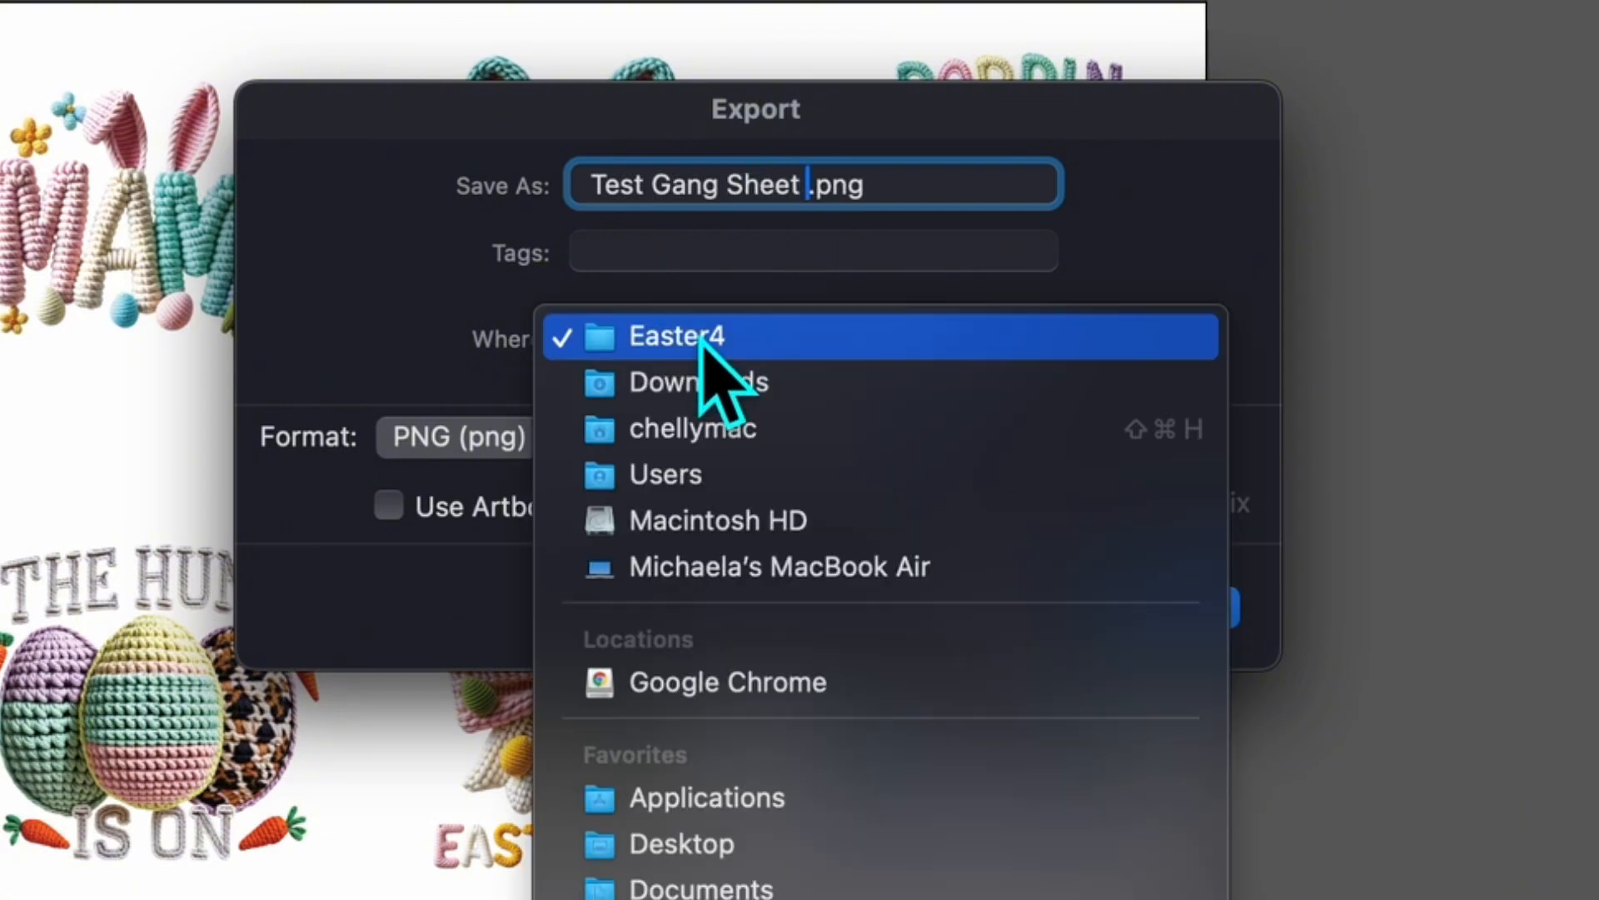
pyautogui.click(703, 385)
# Keep the PNG format, enable Use Artboards, and export.
pyautogui.click(631, 437)
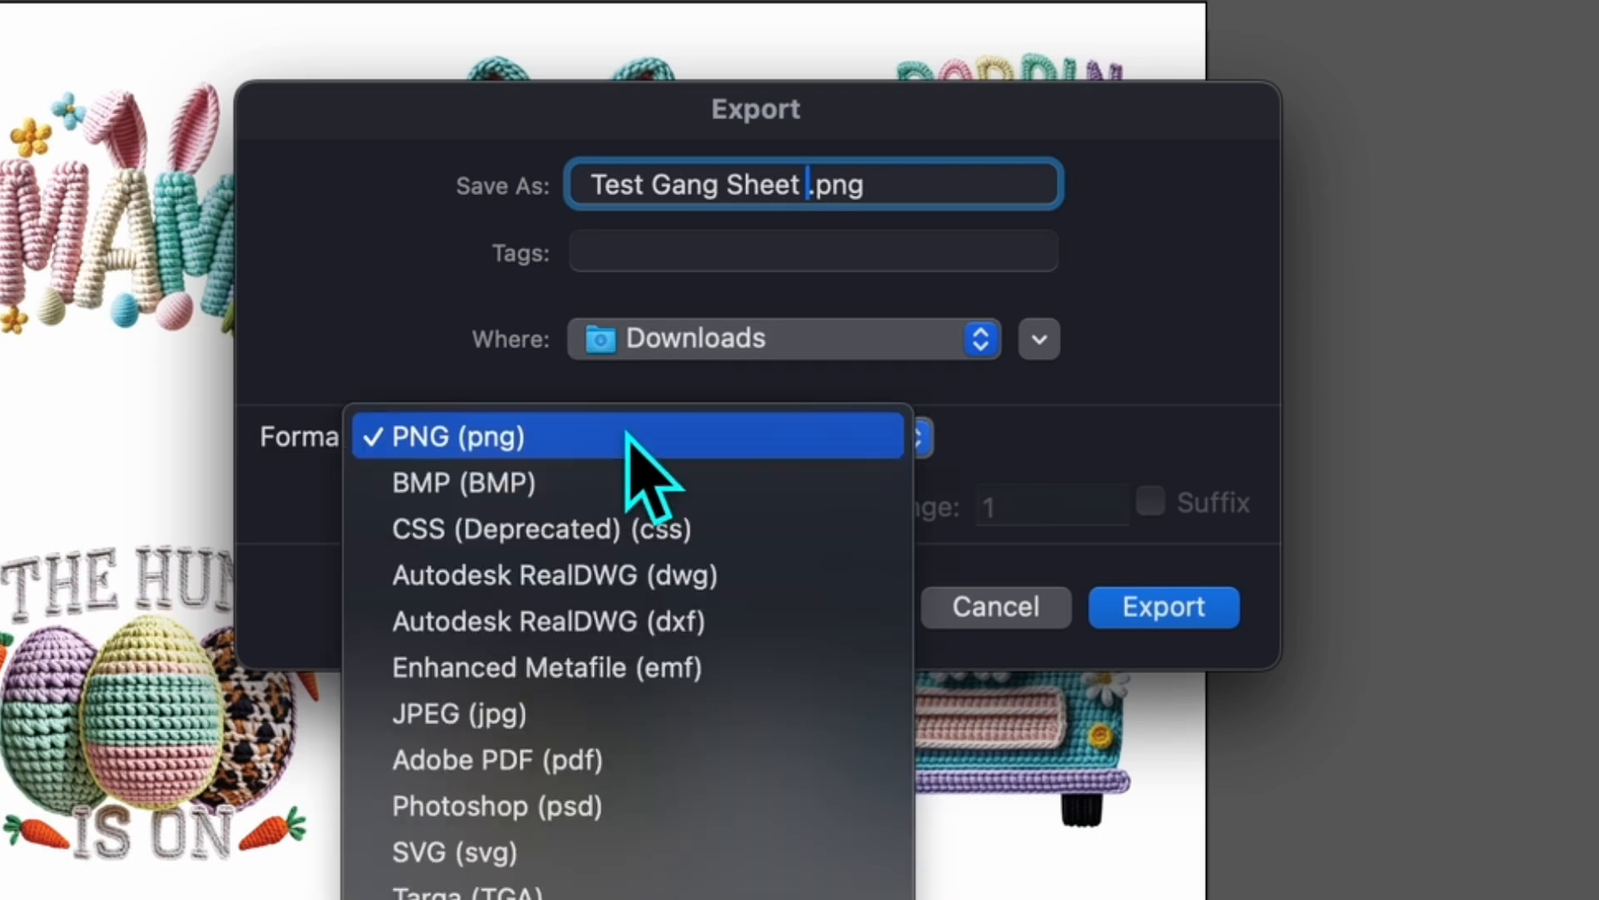
pyautogui.click(626, 433)
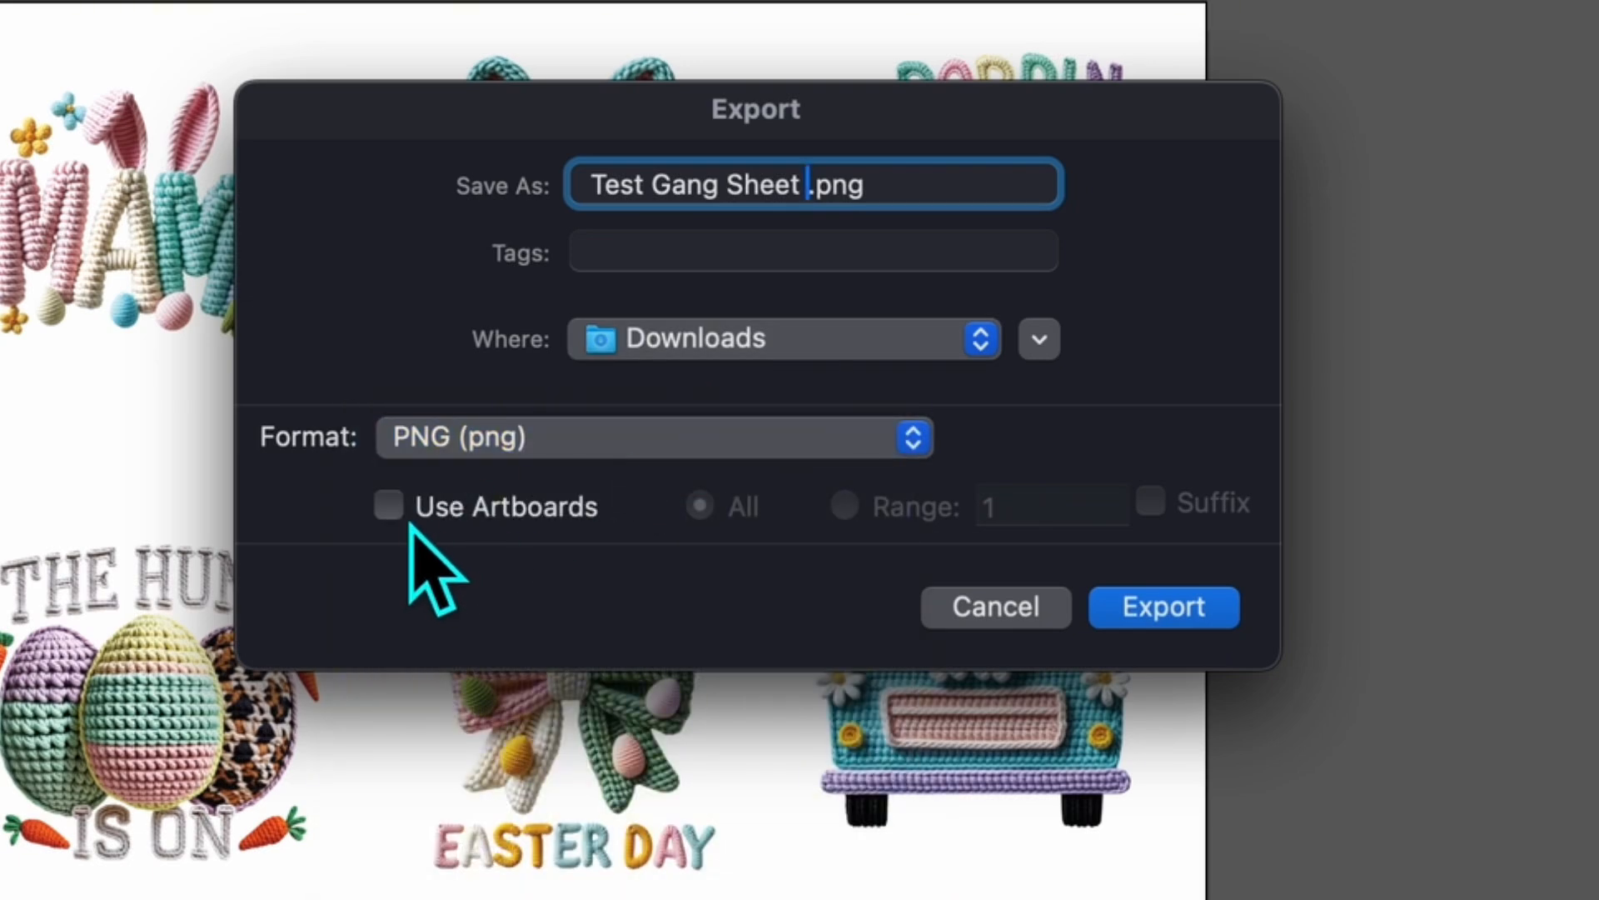
pyautogui.click(403, 515)
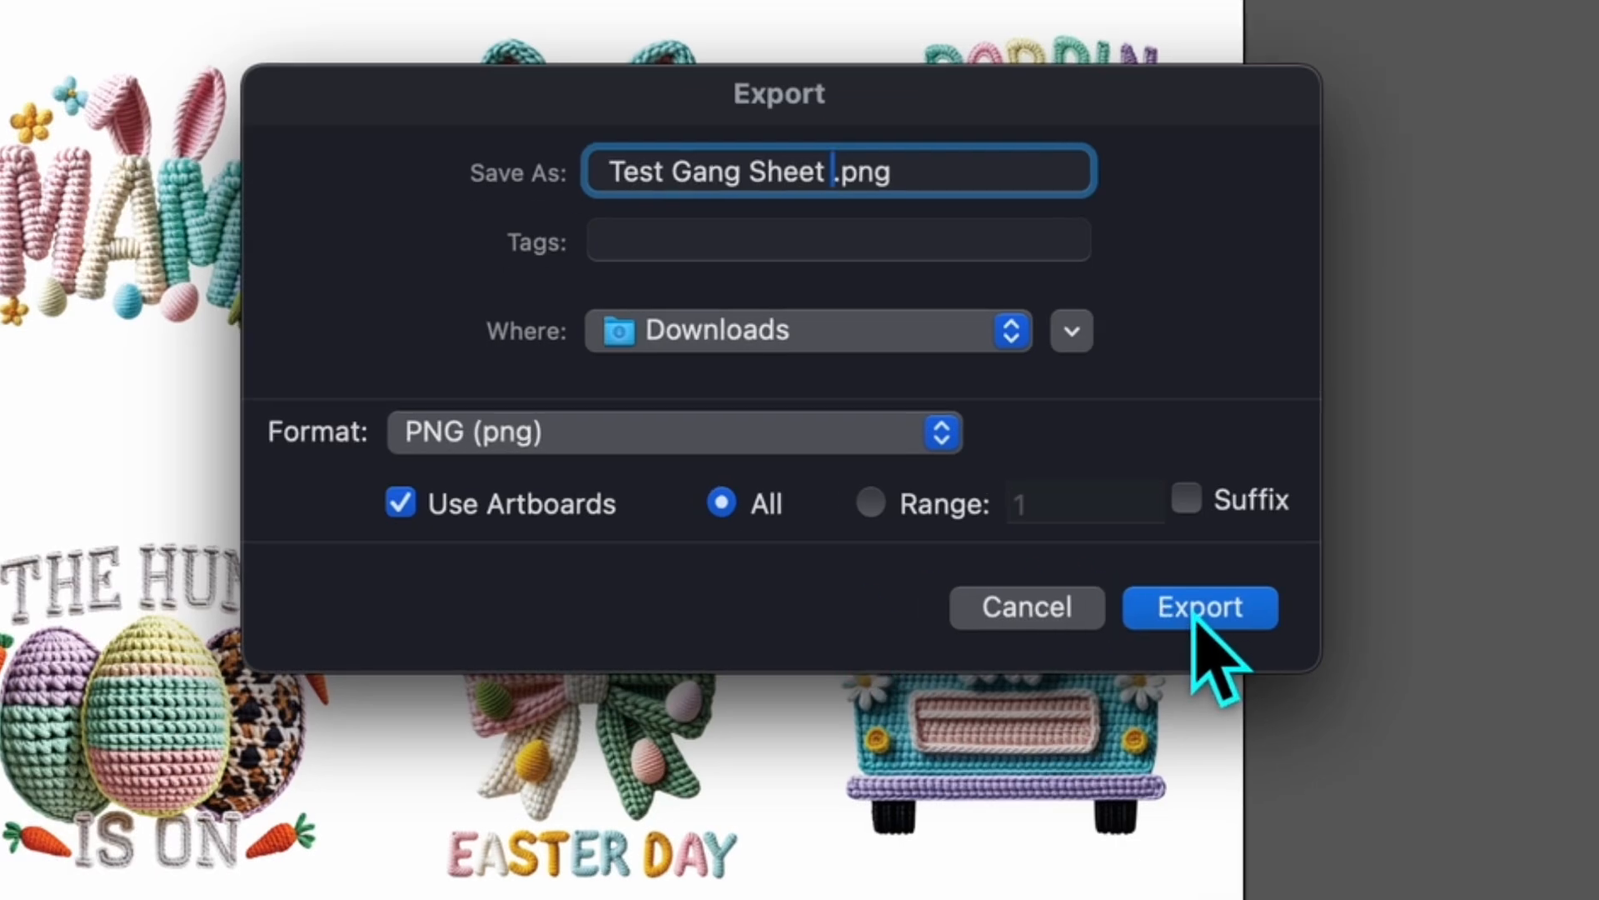
pyautogui.click(1198, 615)
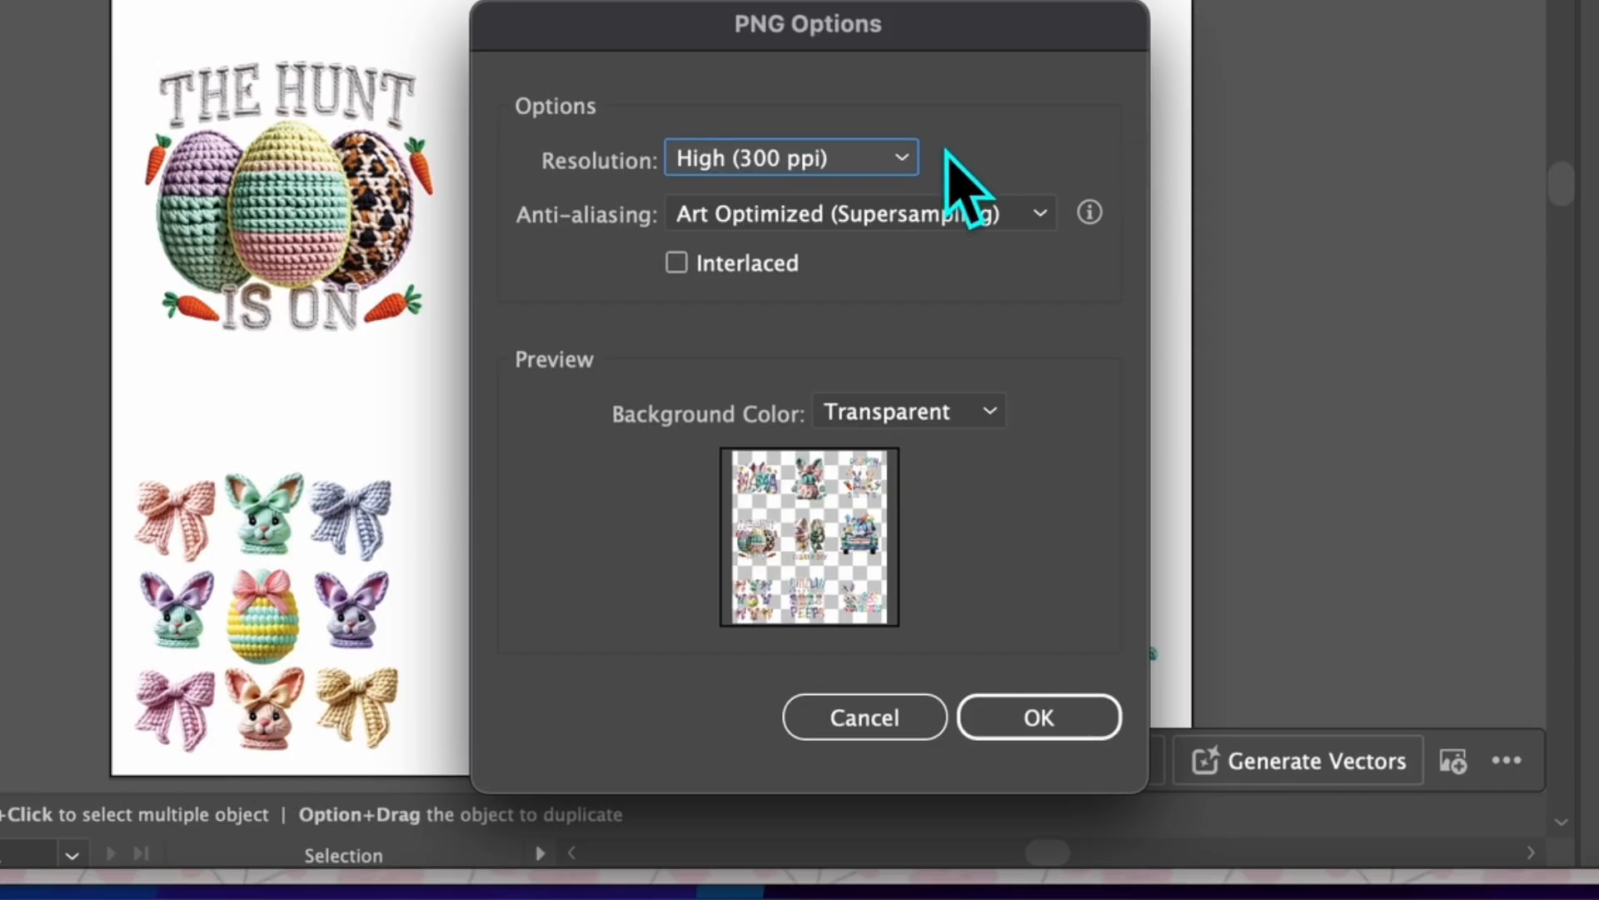
# Confirm the PNG options with High (300 ppi) resolution and Art Optimized (Supersampling) anti-aliasing.
pyautogui.click(876, 160)
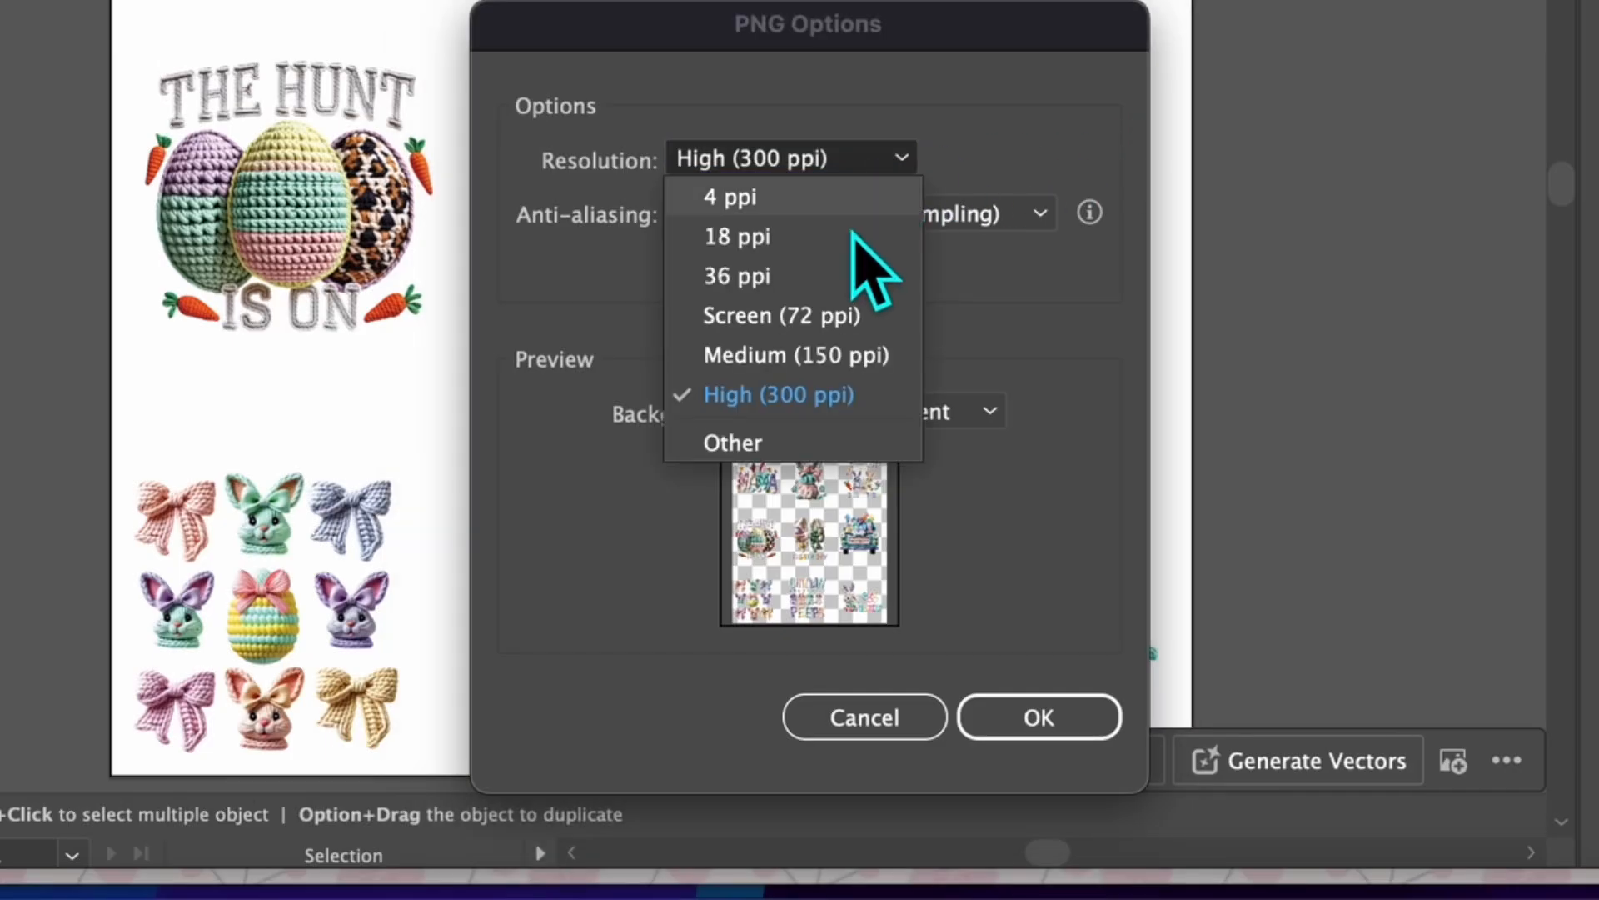
pyautogui.click(821, 394)
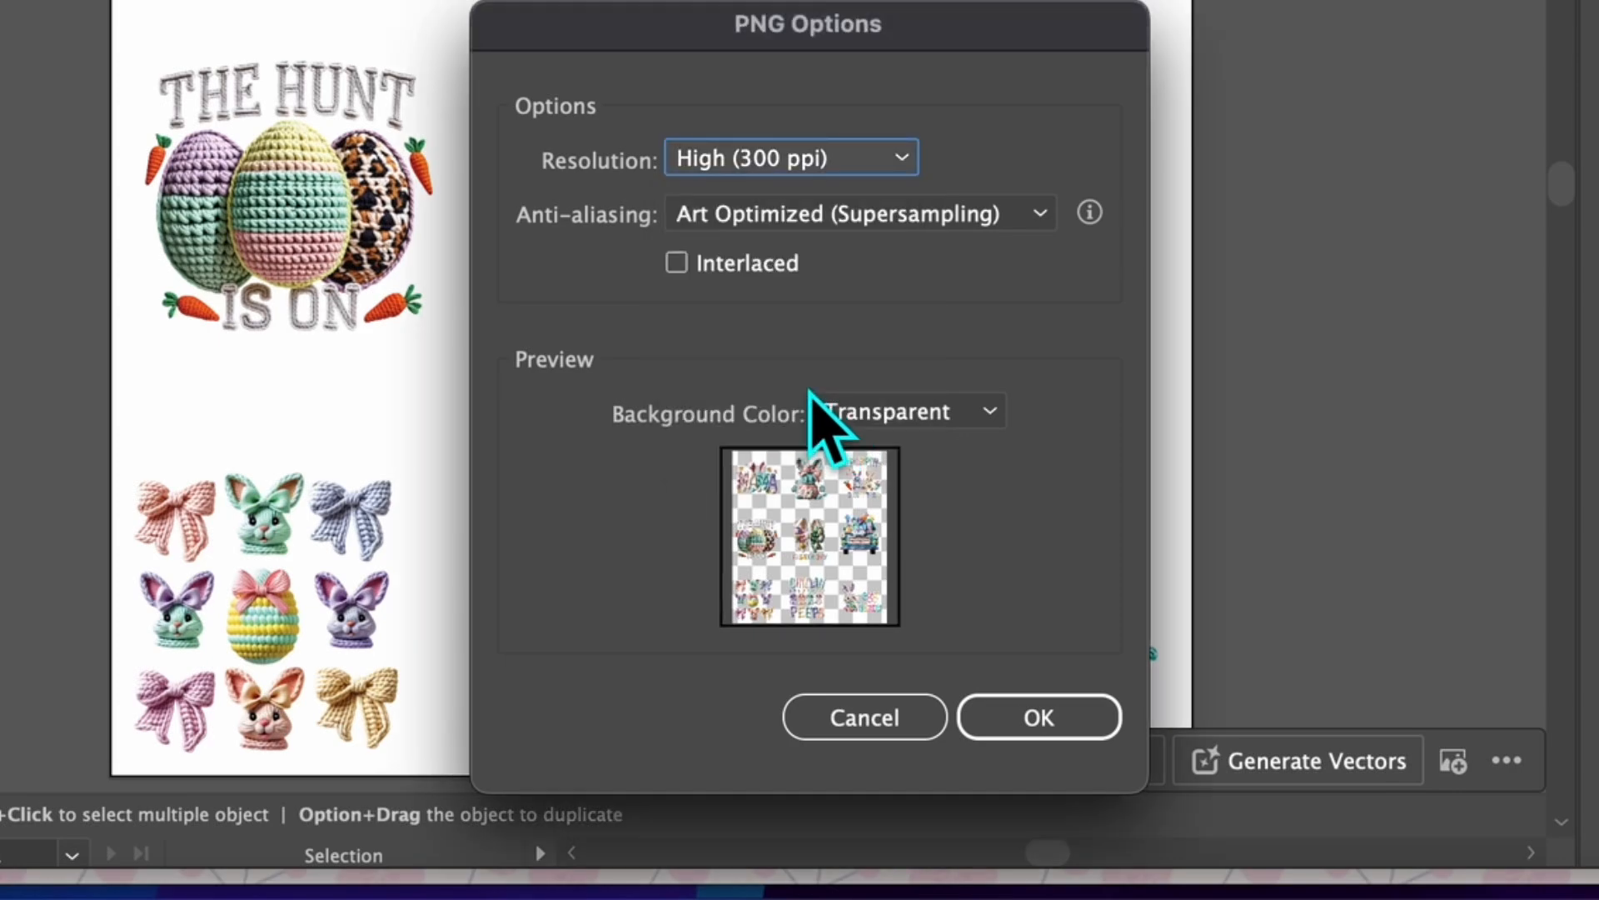
pyautogui.click(921, 218)
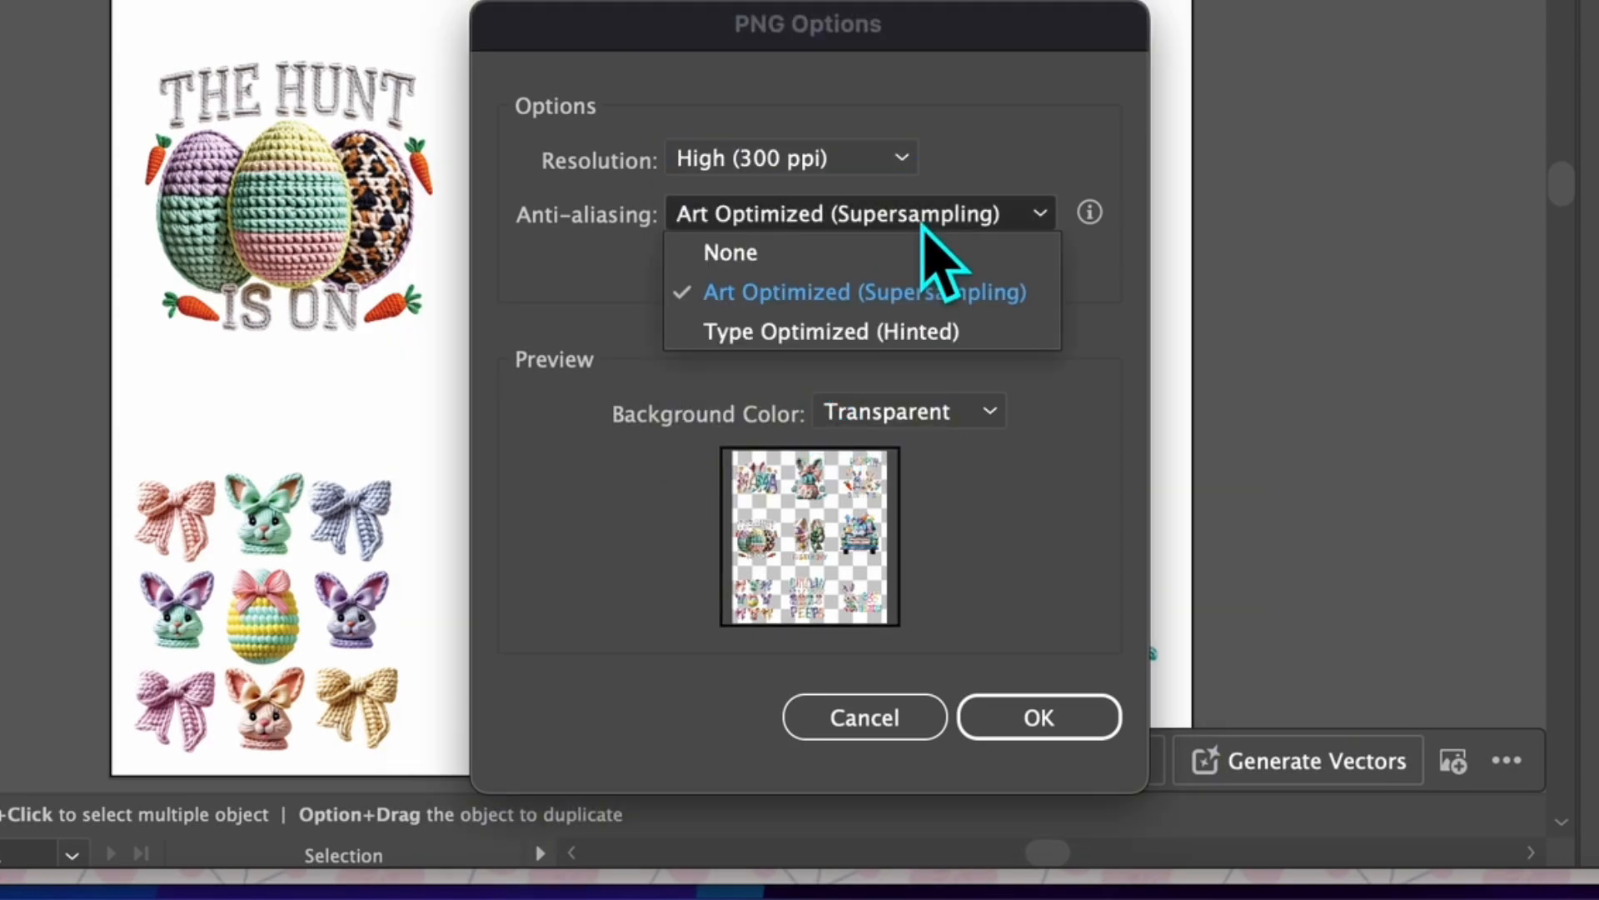
pyautogui.click(875, 302)
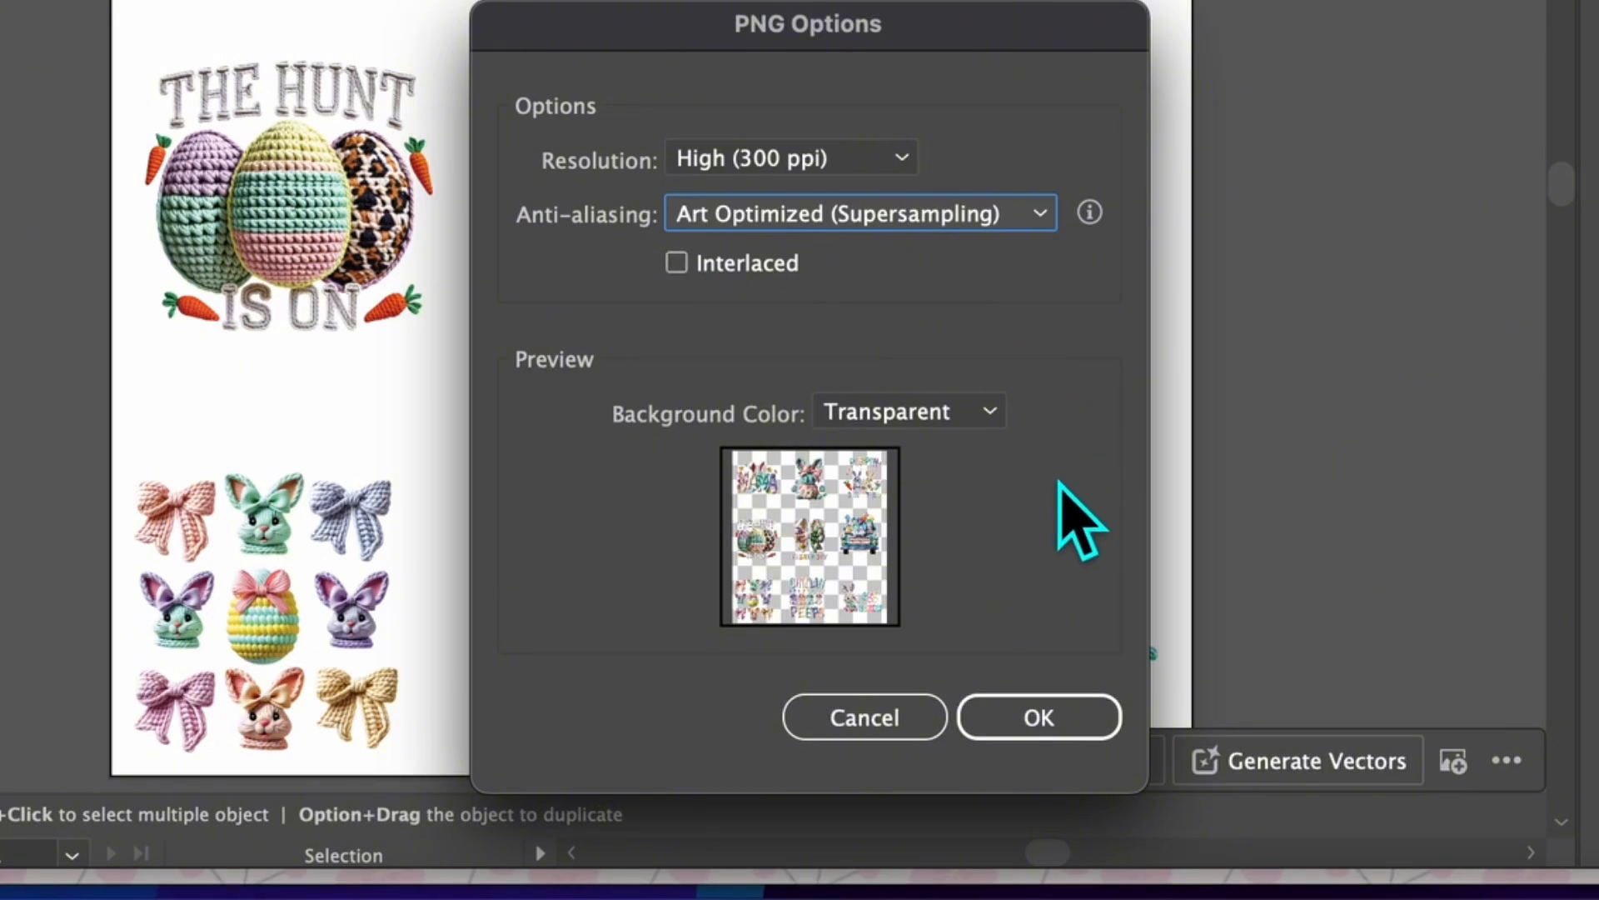
pyautogui.click(1039, 718)
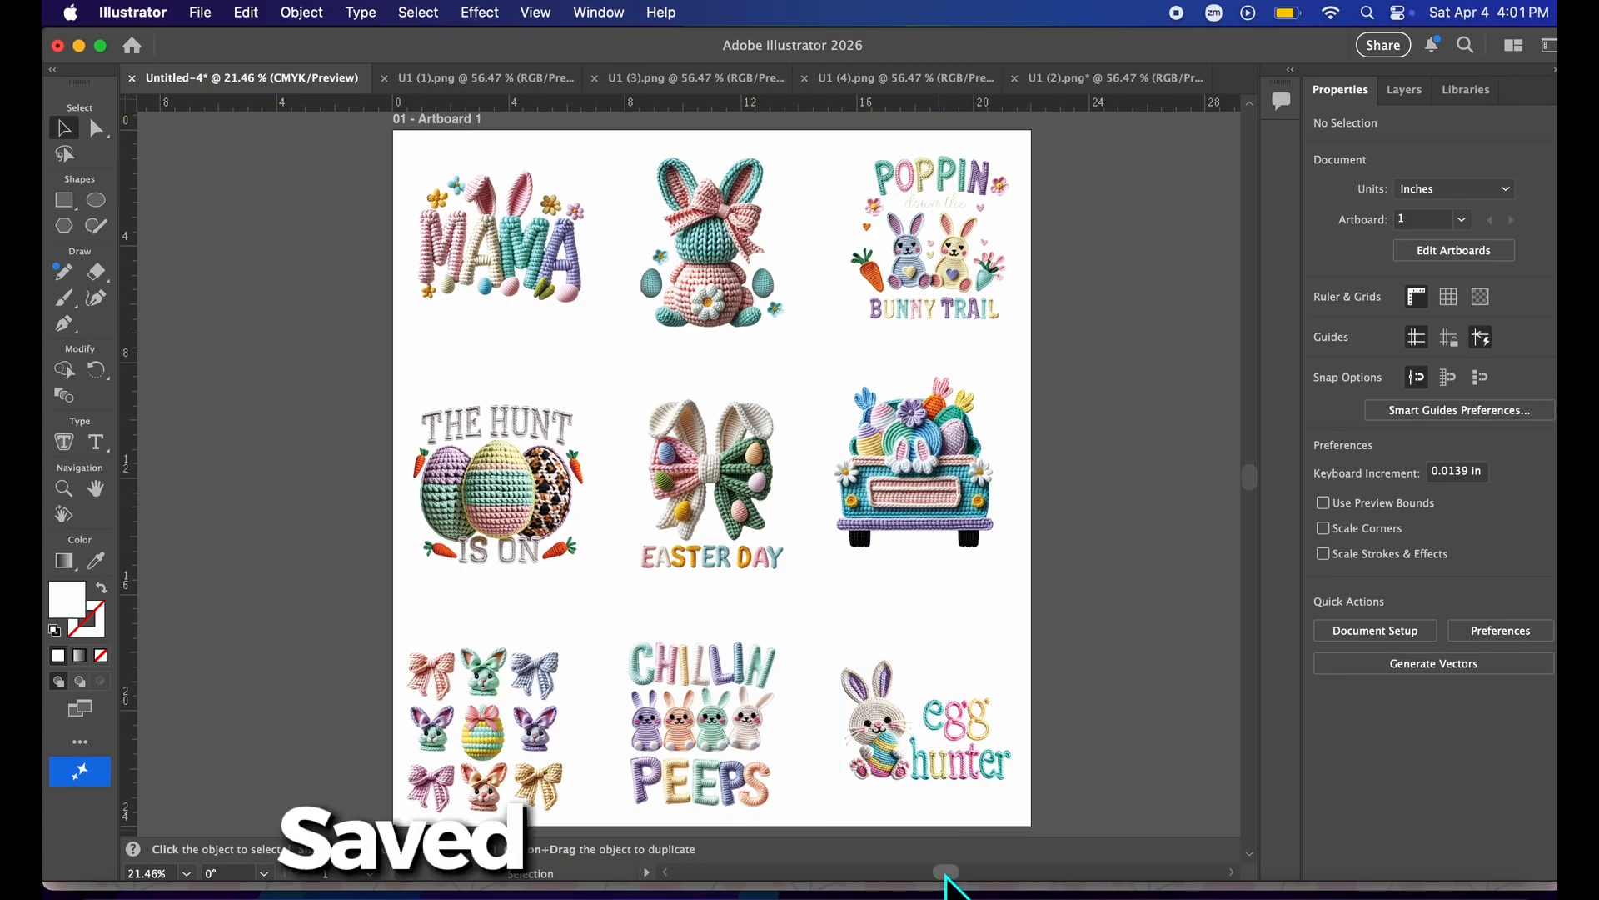
# Open the exported Test Gang Sheet .png file from the Downloads folder.
pyautogui.hscroll(5, 948, 883)
pyautogui.click(201, 12)
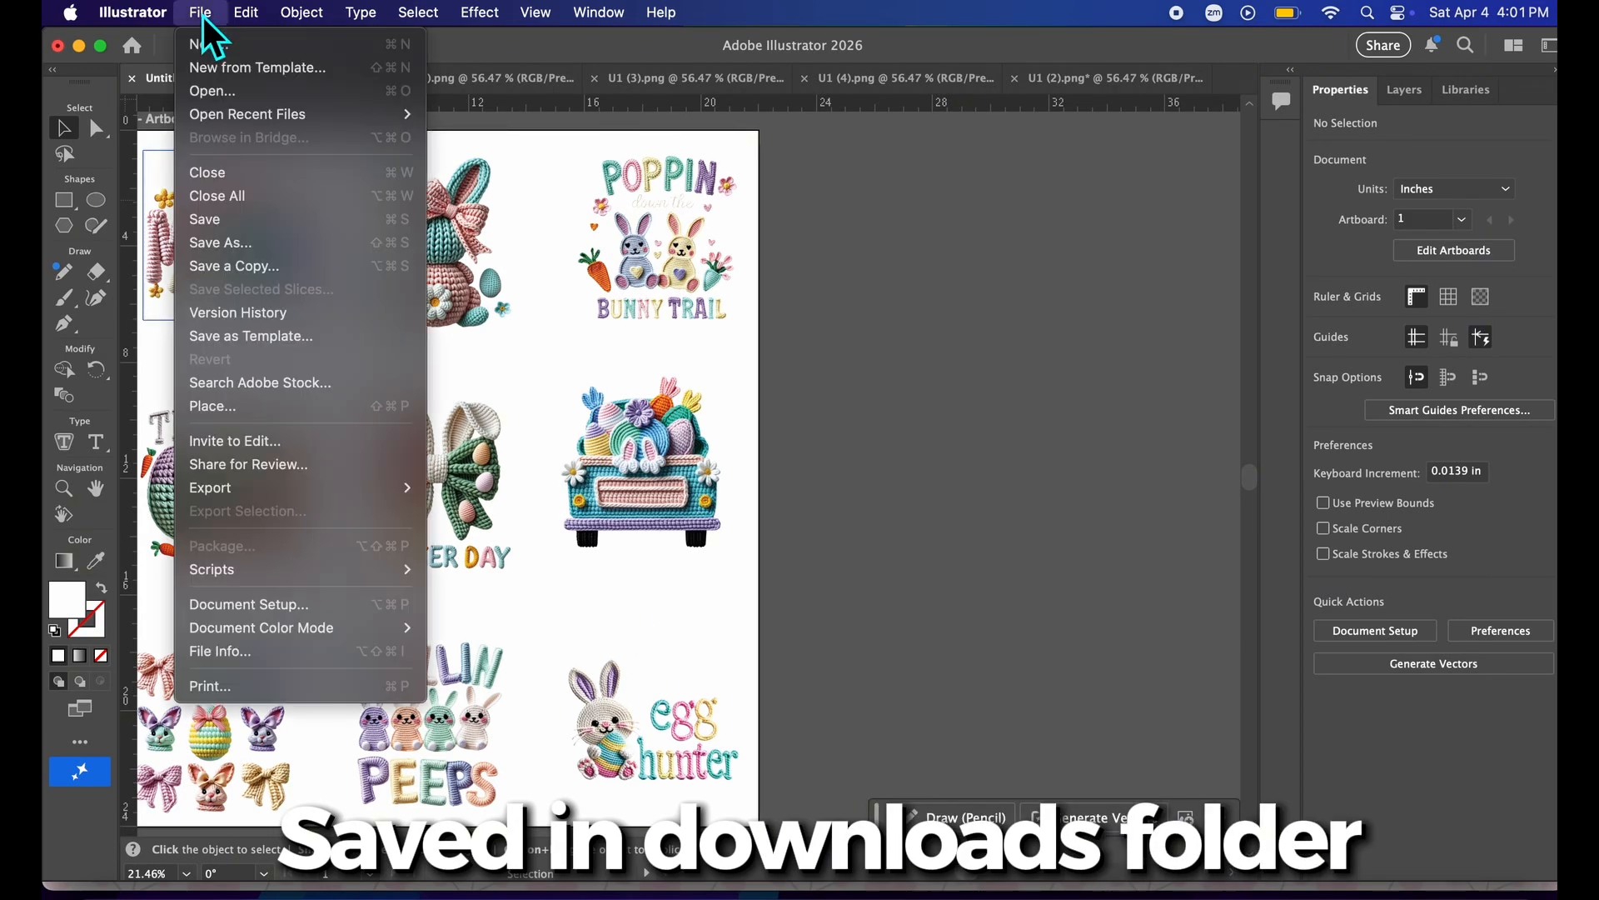
pyautogui.click(212, 89)
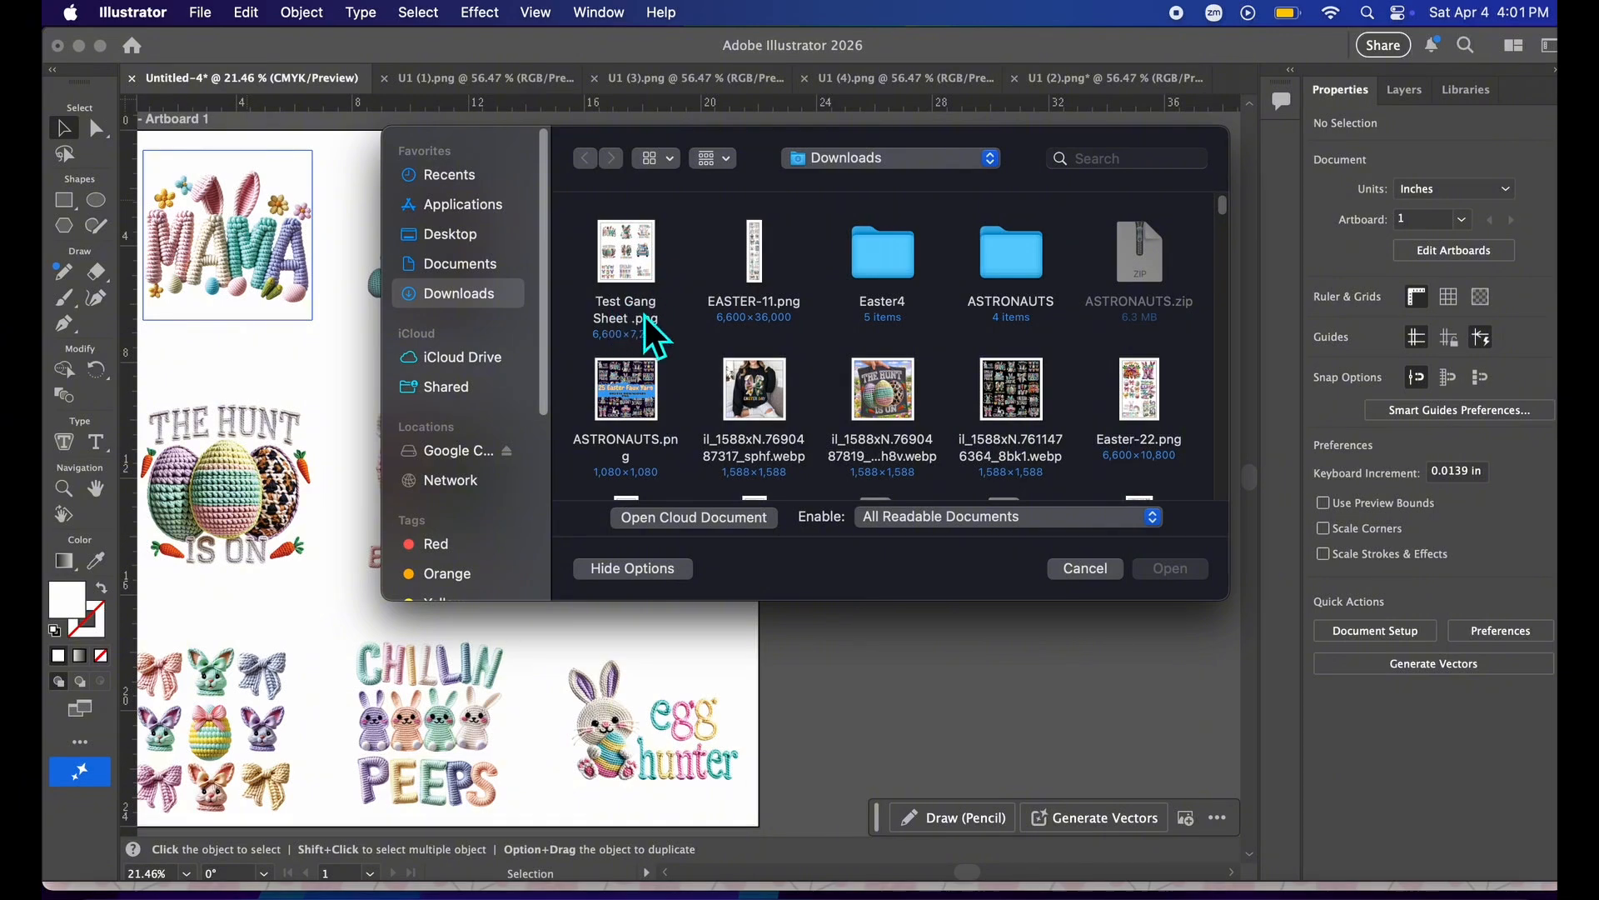
pyautogui.click(655, 324)
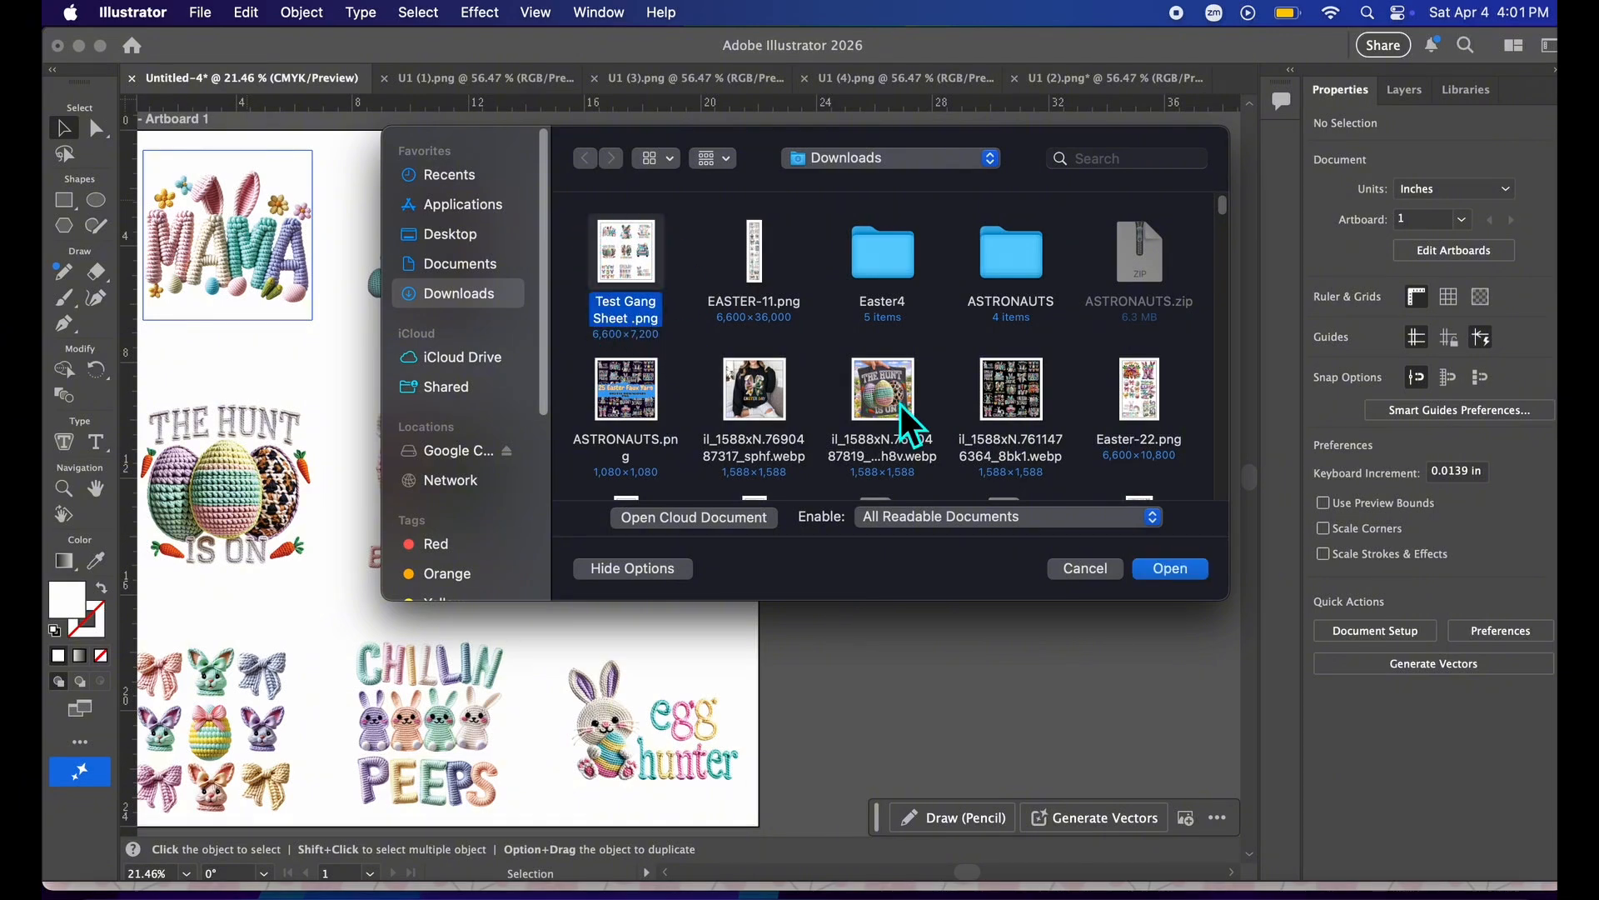
pyautogui.click(1193, 575)
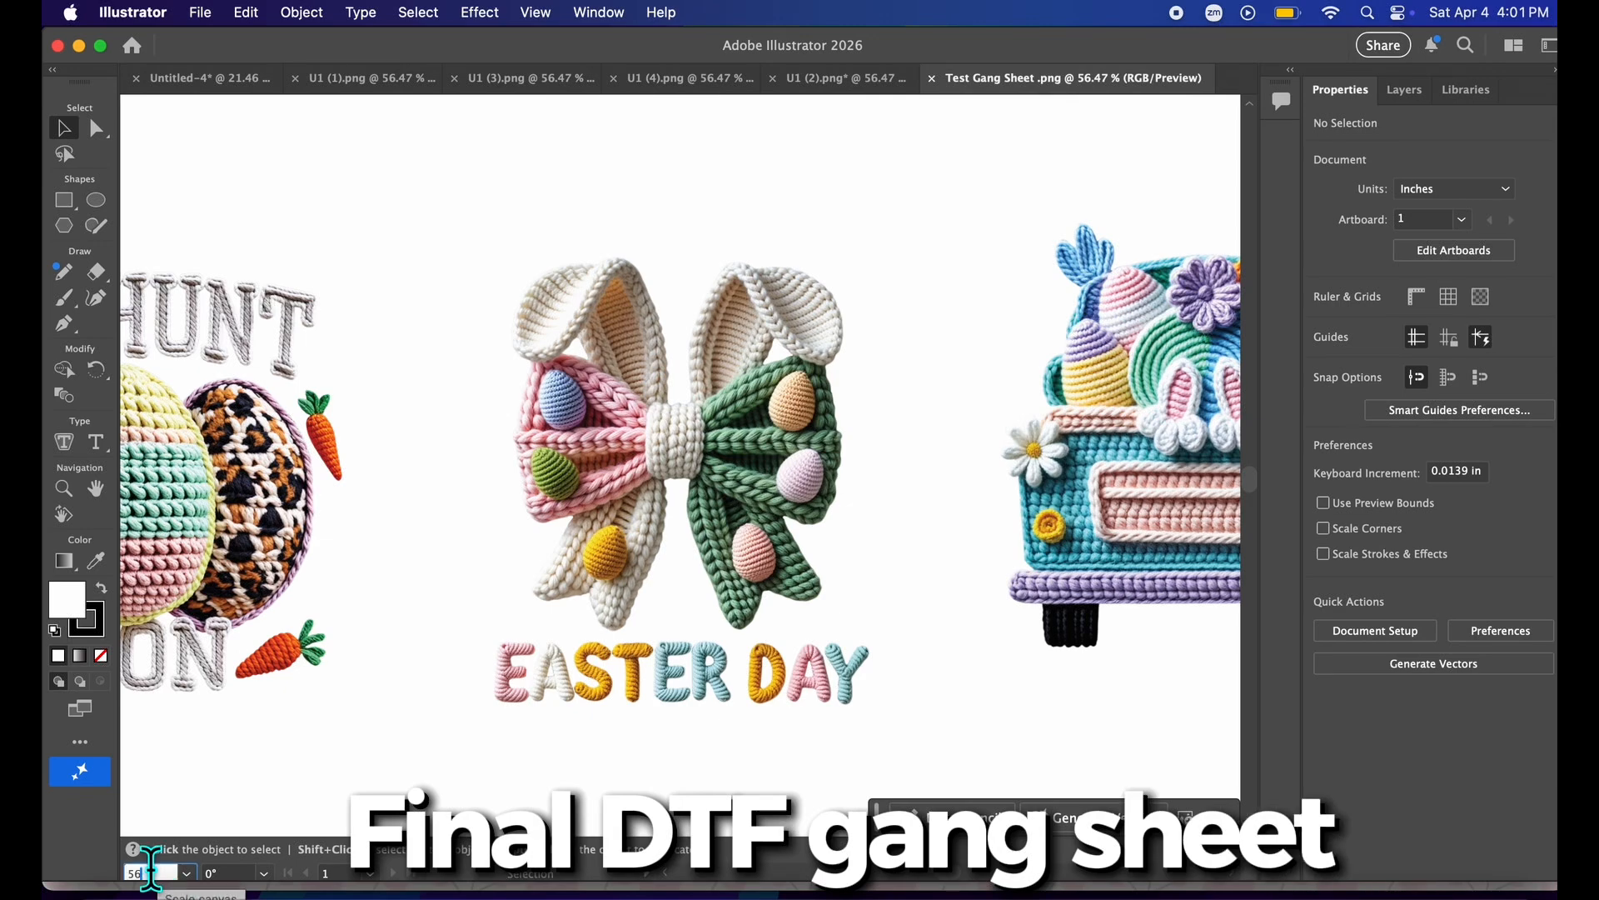
# Zoom to 20% and move the opened gang sheet image off the artboard onto the gray canvas to check its transparent background.
pyautogui.write('20')
pyautogui.press('Return')
pyautogui.moveTo(891, 425); pyautogui.dragTo(467, 429)
pyautogui.moveTo(942, 873); pyautogui.dragTo(947, 873)
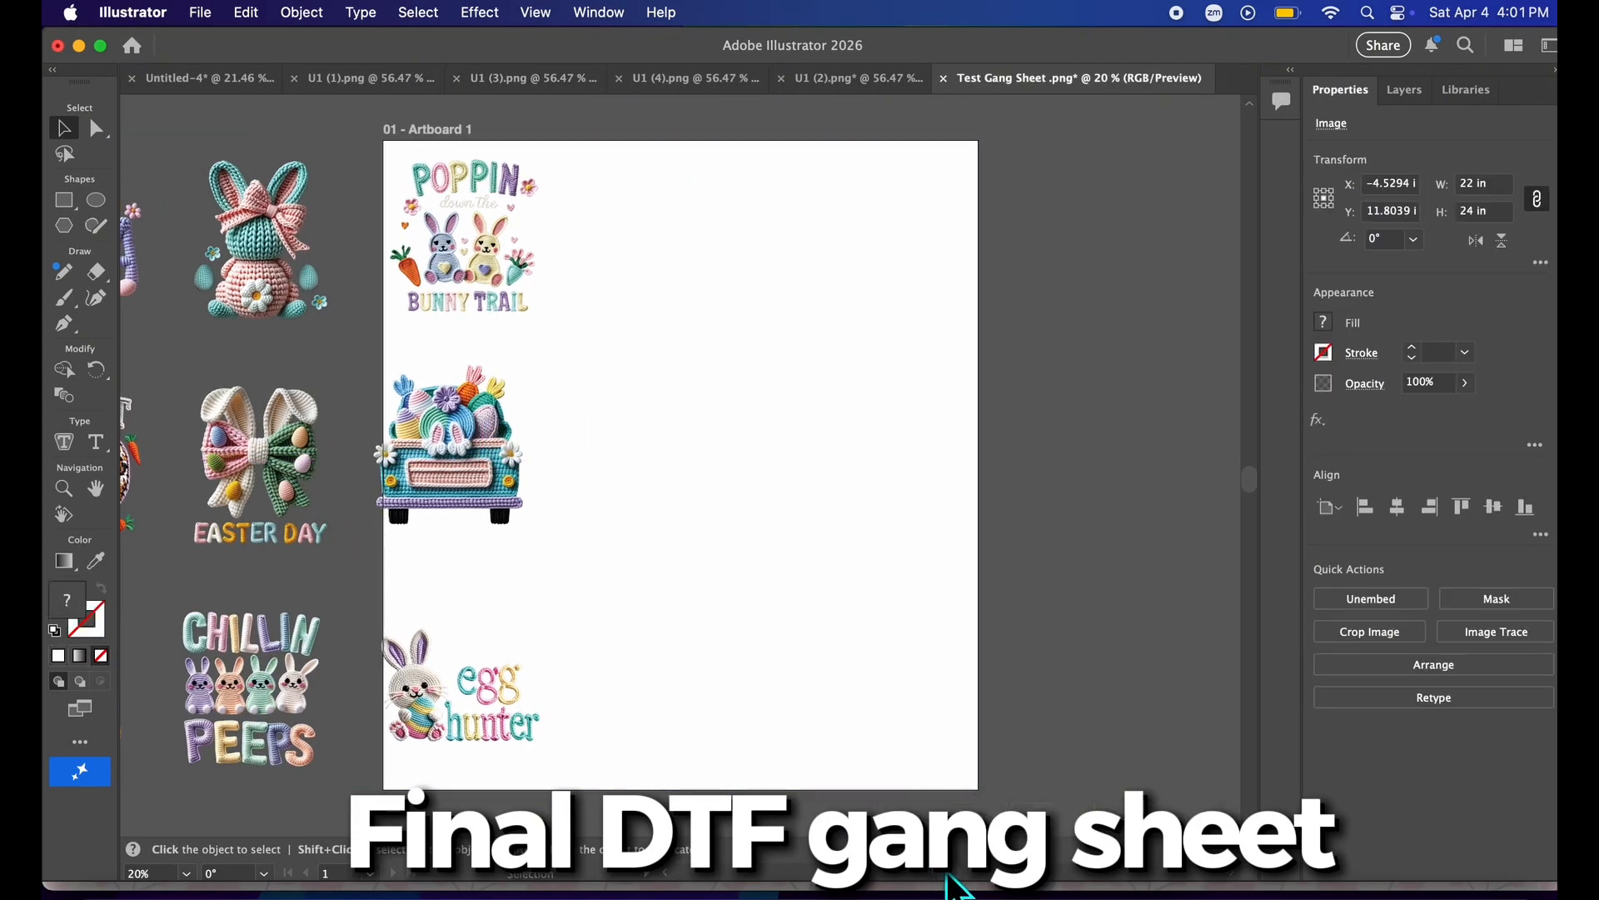
pyautogui.click(868, 874)
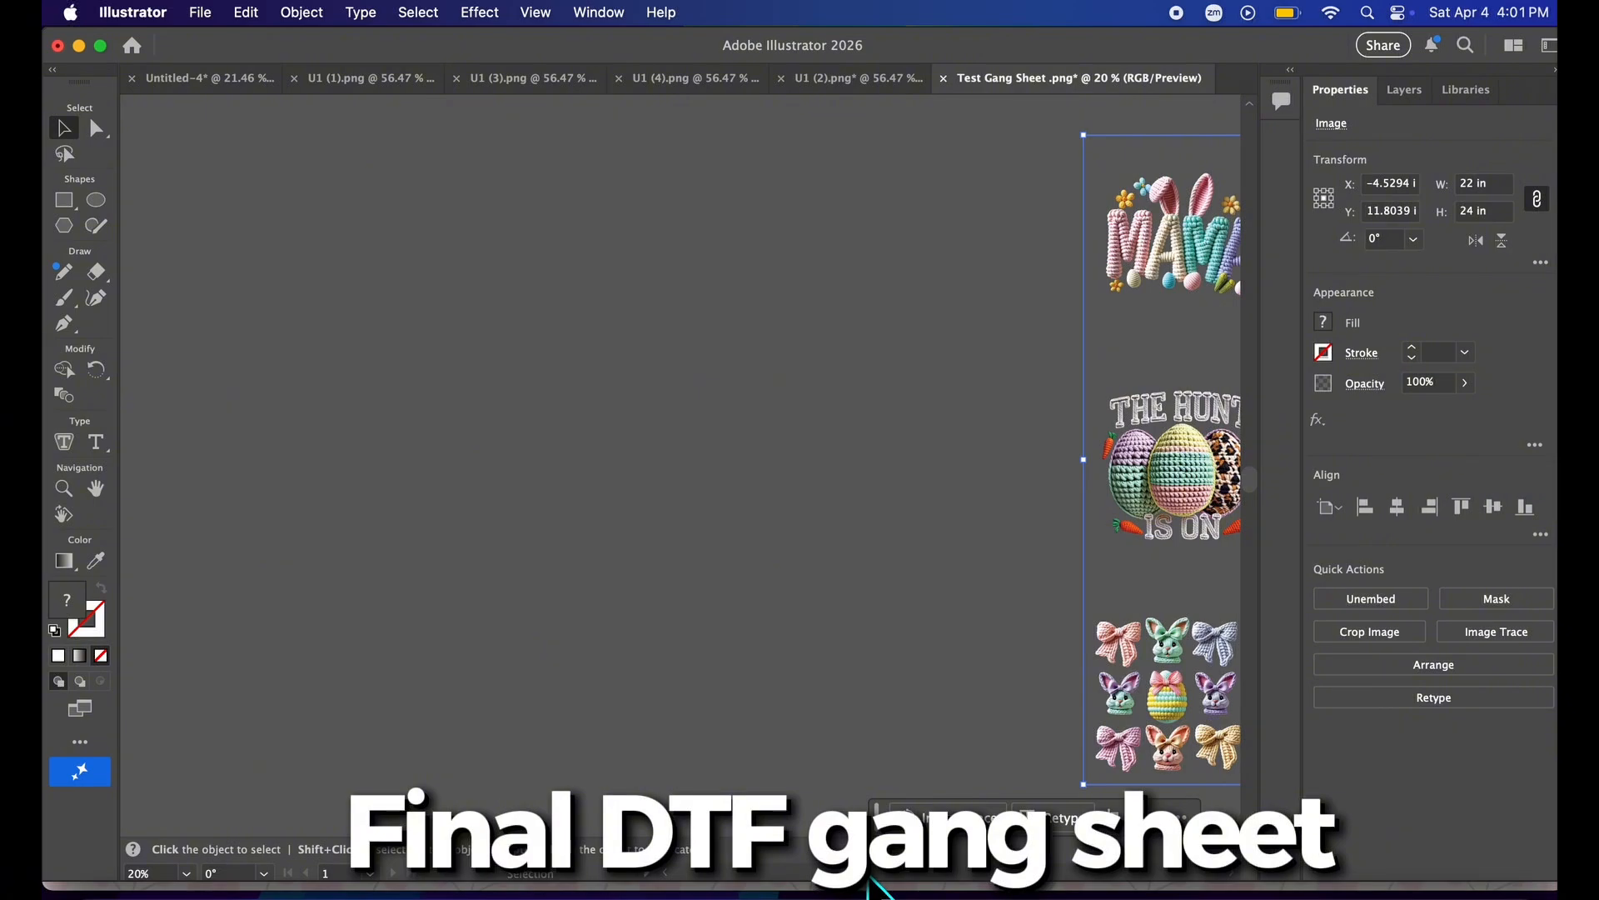
pyautogui.moveTo(868, 878); pyautogui.dragTo(922, 874)
pyautogui.click(971, 757)
pyautogui.moveTo(971, 757); pyautogui.dragTo(744, 715)
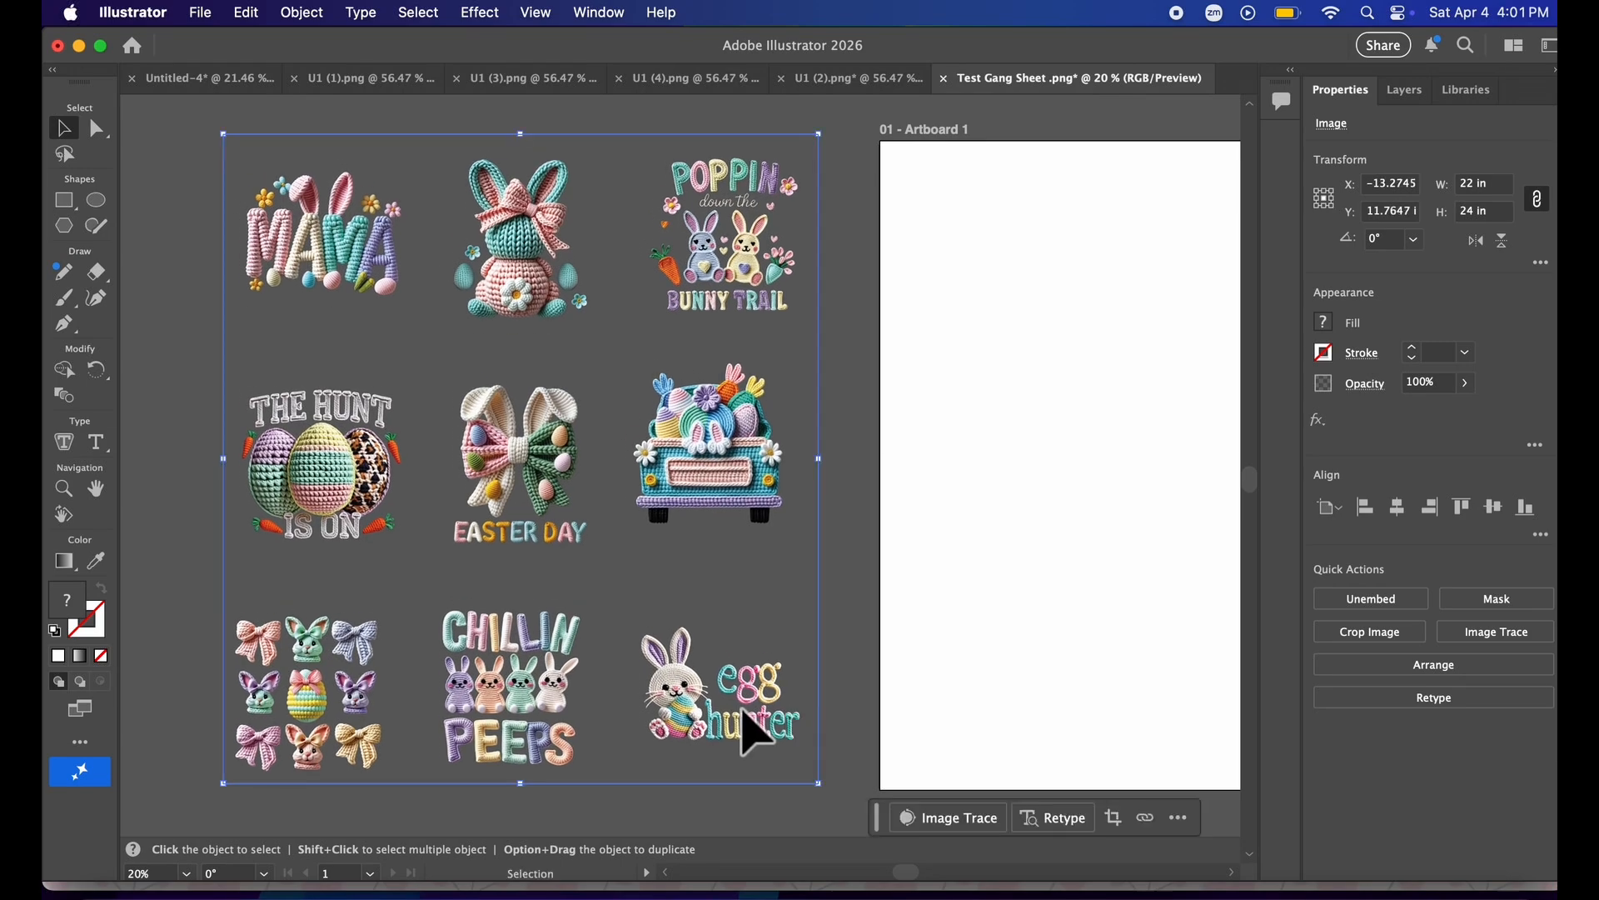
pyautogui.click(858, 733)
pyautogui.scroll(-2, 854, 731)
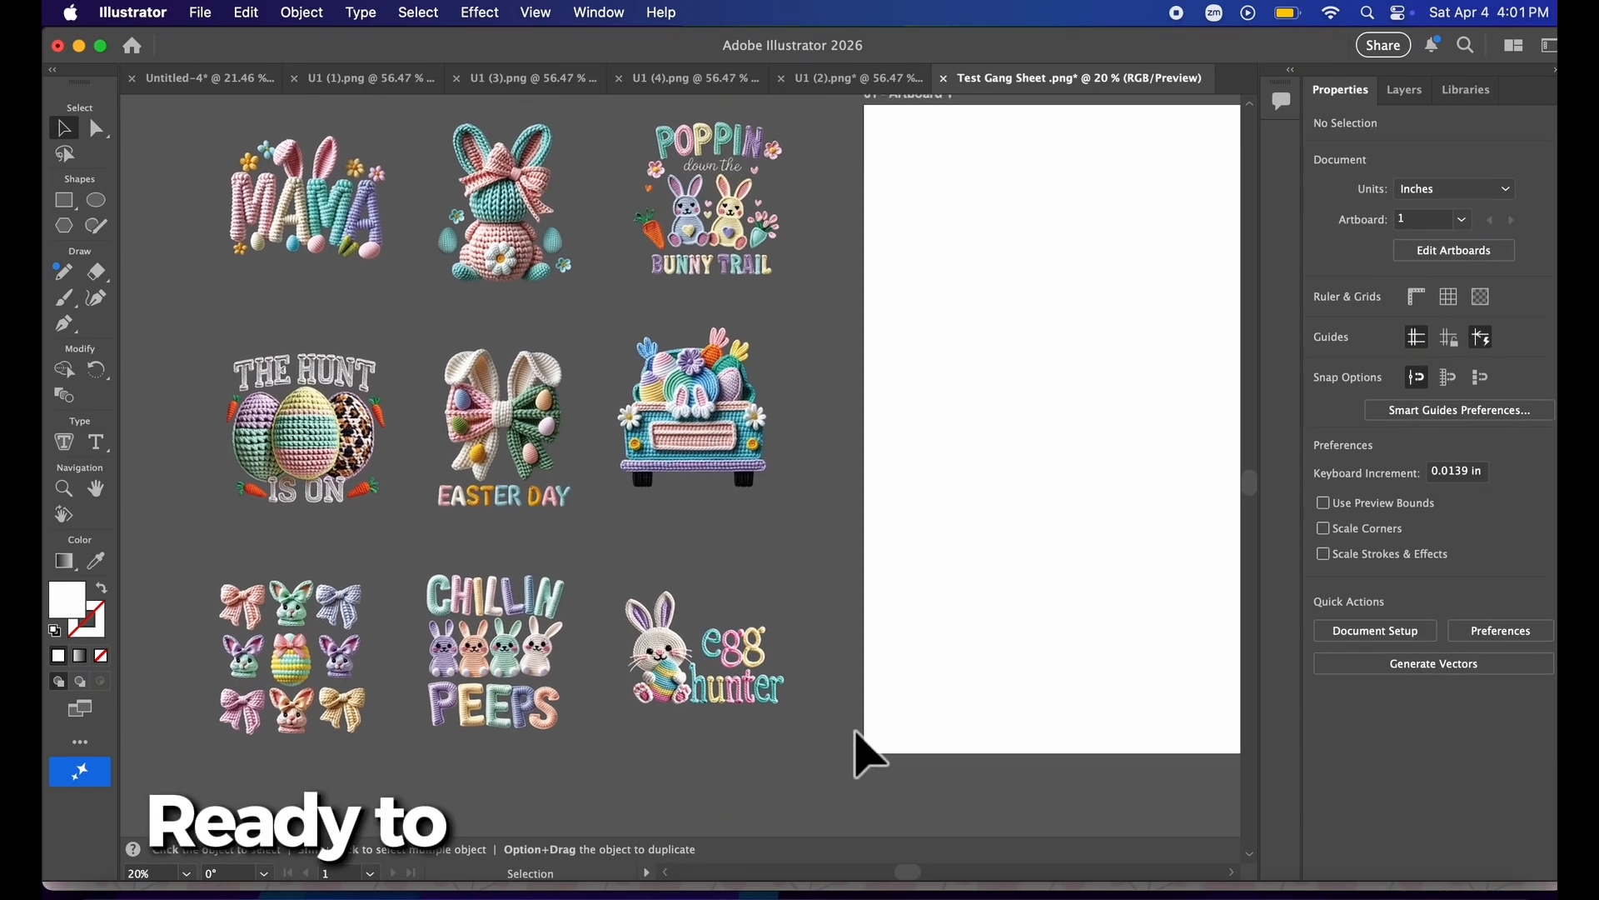
pyautogui.scroll(1, 854, 731)
pyautogui.moveTo(442, 700)
pyautogui.mouseDown()
pyautogui.moveTo(371, 717)
pyautogui.moveTo(439, 697)
pyautogui.mouseUp()
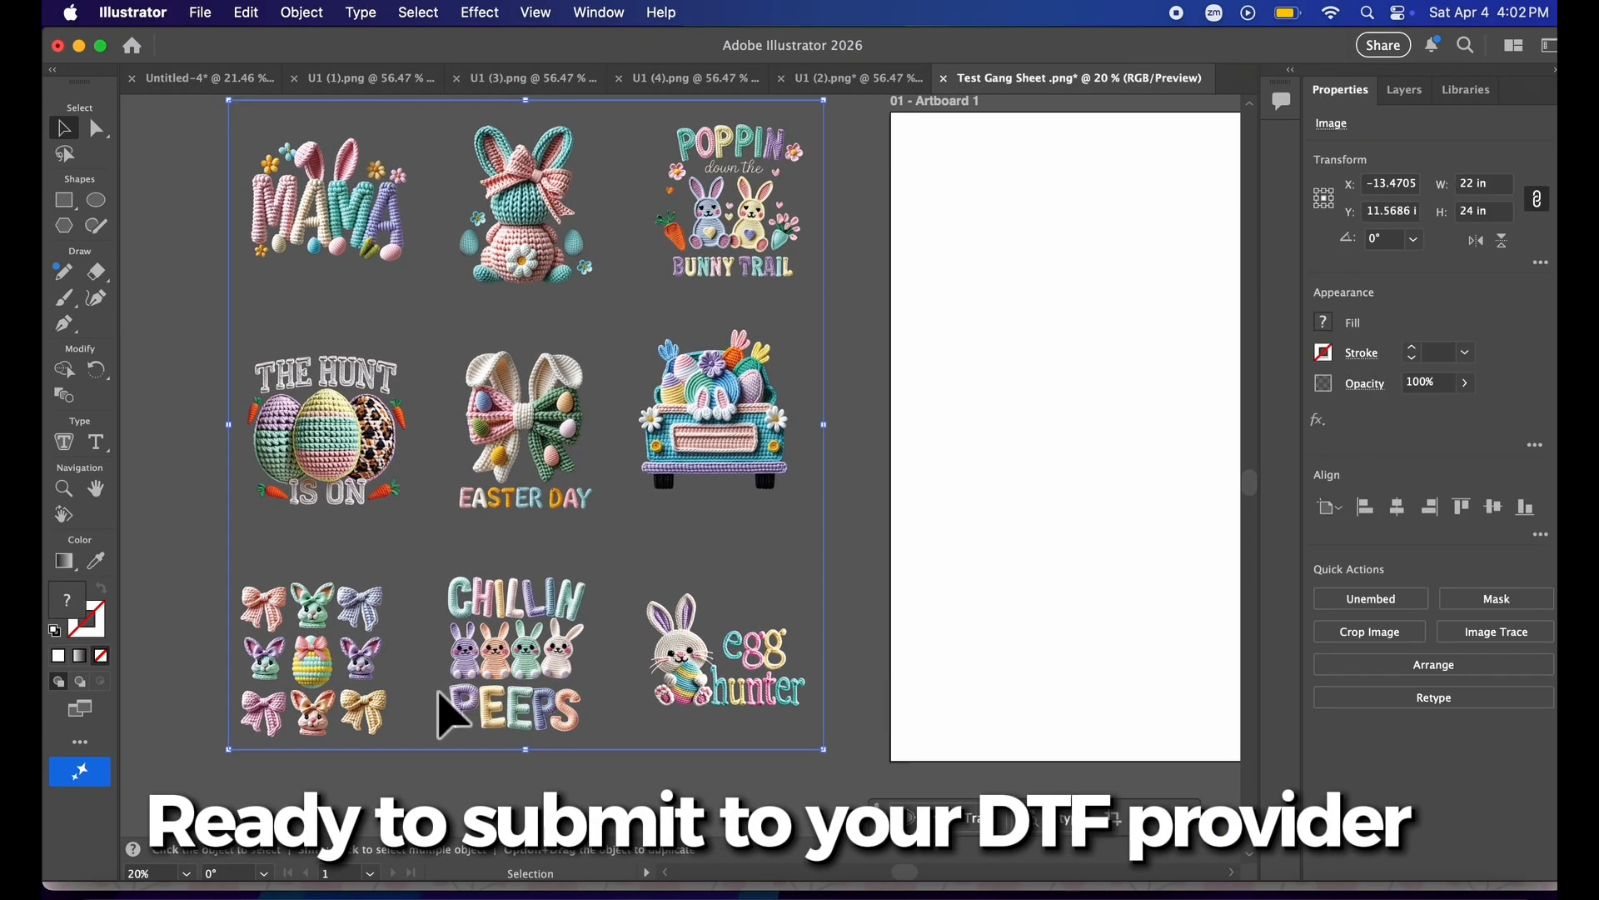